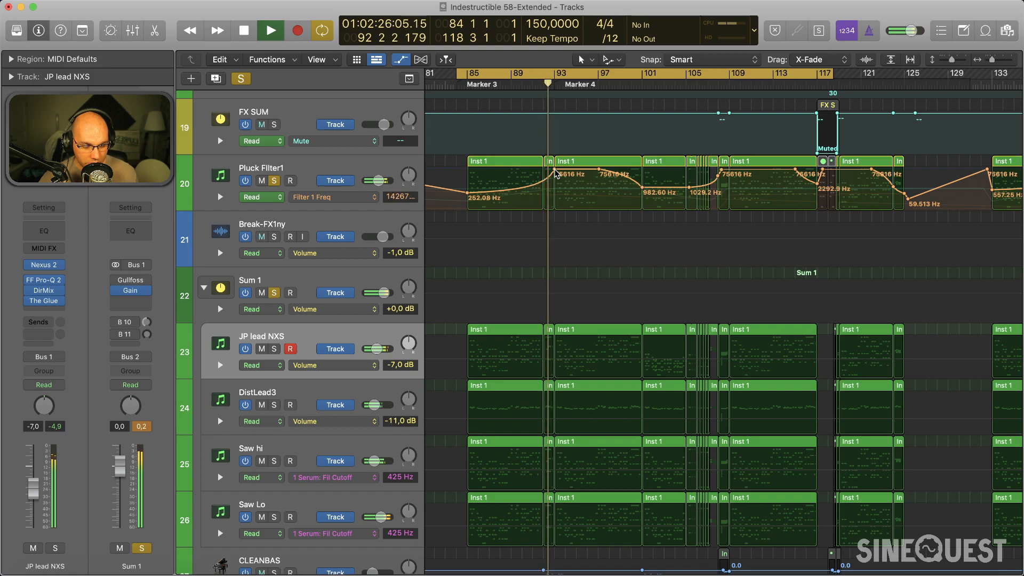
Step: Hide the track automation and reduce the track heights so the whole Sum 1 stack fits in view
{"action": "scroll", "coordinate": [544, 229], "scroll_direction": "down", "scroll_amount": 3}
{"action": "key", "text": "a"}
{"action": "key", "text": "super+Up"}
{"action": "key", "text": "super+Up"}
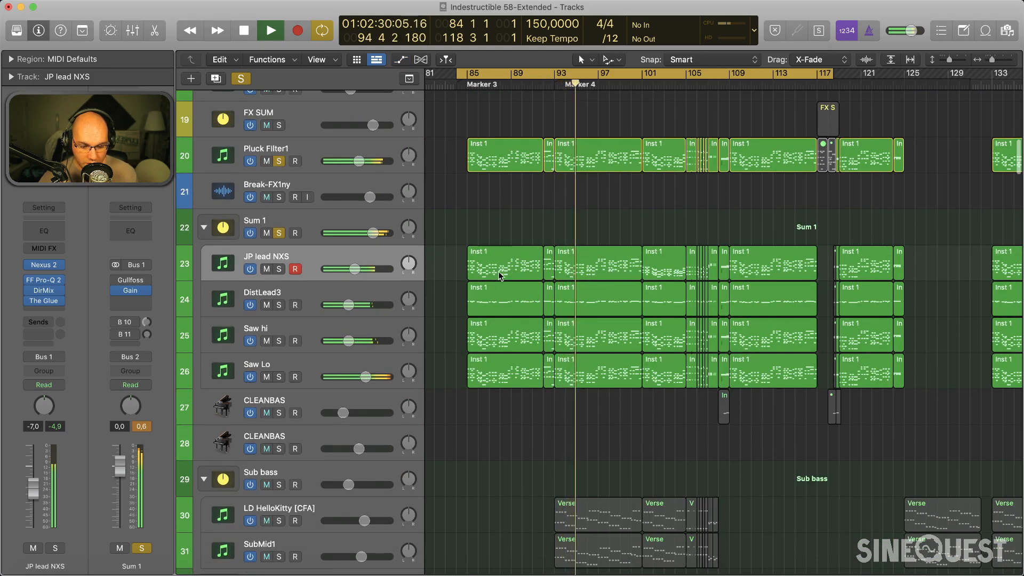
Step: Audition the JP lead NXS, DistLead3, Saw hi and Saw Lo layers by soloing them one at a time
{"action": "left_click", "coordinate": [280, 270]}
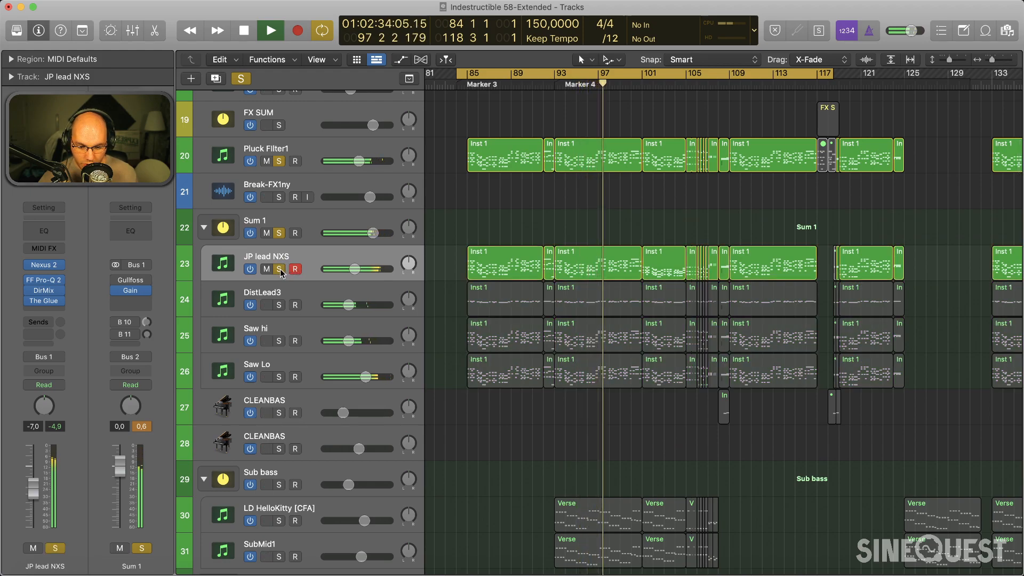
{"action": "left_click", "coordinate": [280, 270]}
{"action": "left_click", "coordinate": [280, 307]}
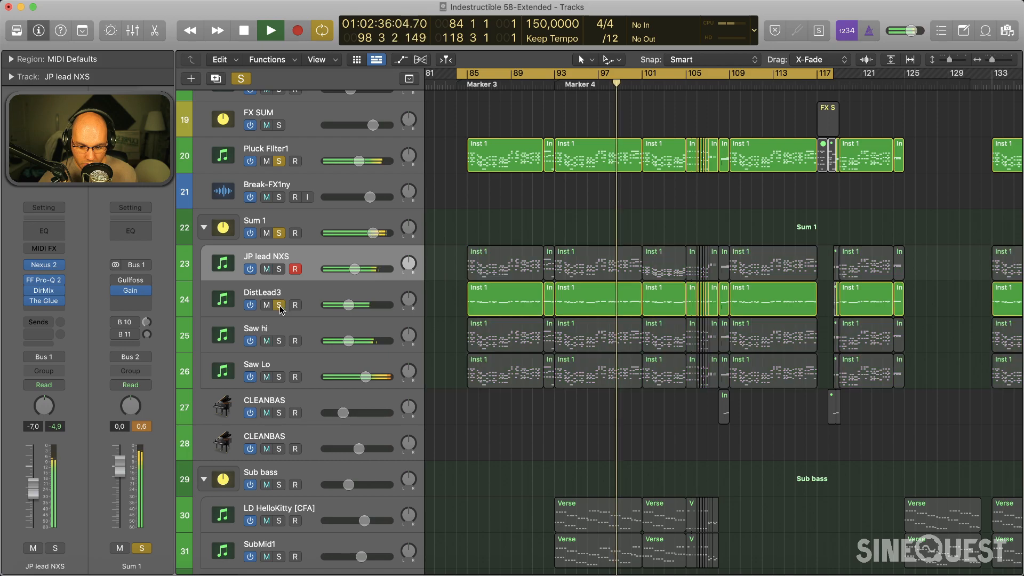
{"action": "left_click", "coordinate": [280, 307]}
{"action": "left_click", "coordinate": [280, 342]}
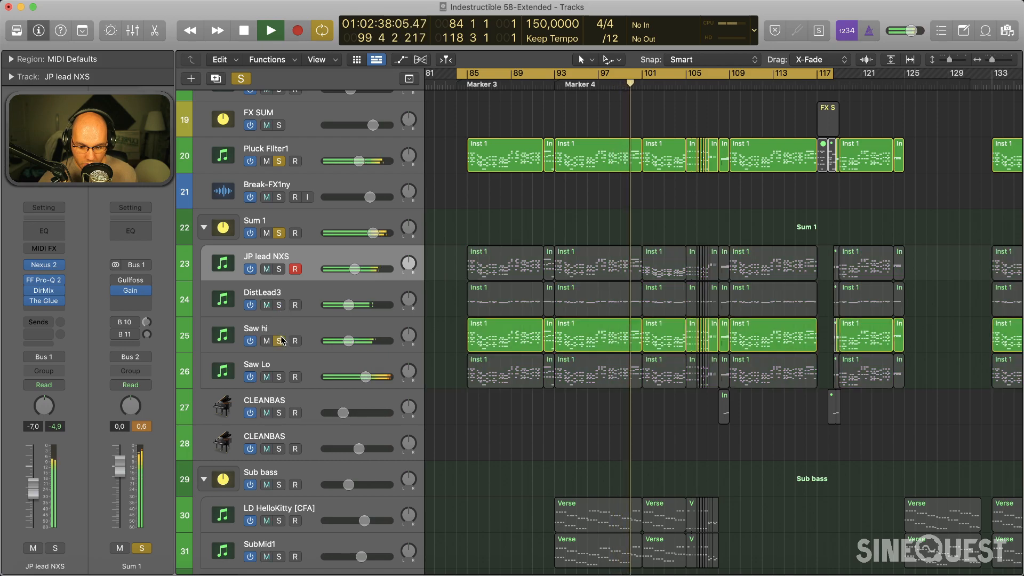
{"action": "left_click", "coordinate": [279, 341]}
{"action": "left_click", "coordinate": [279, 377]}
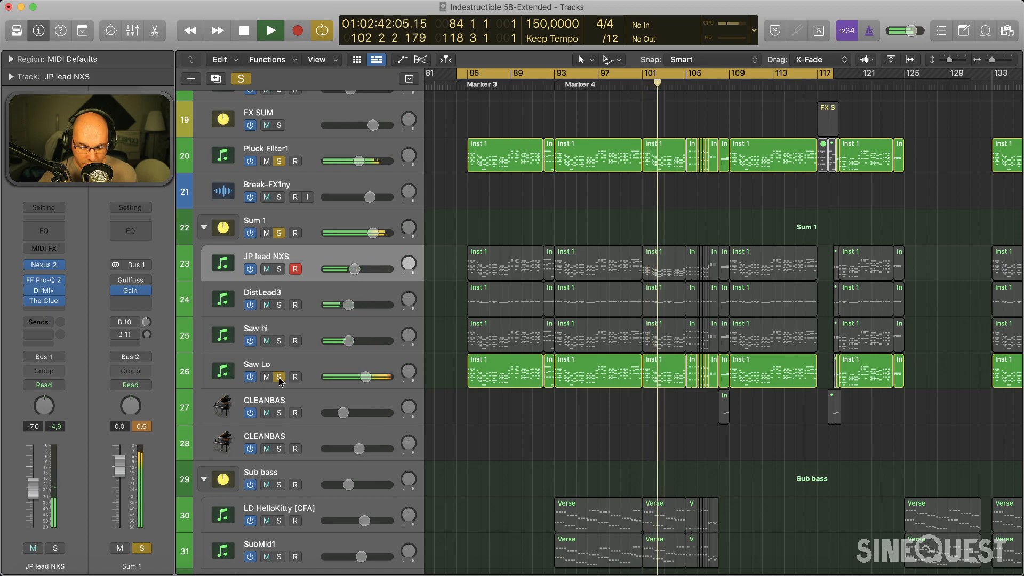
{"action": "left_click", "coordinate": [279, 377]}
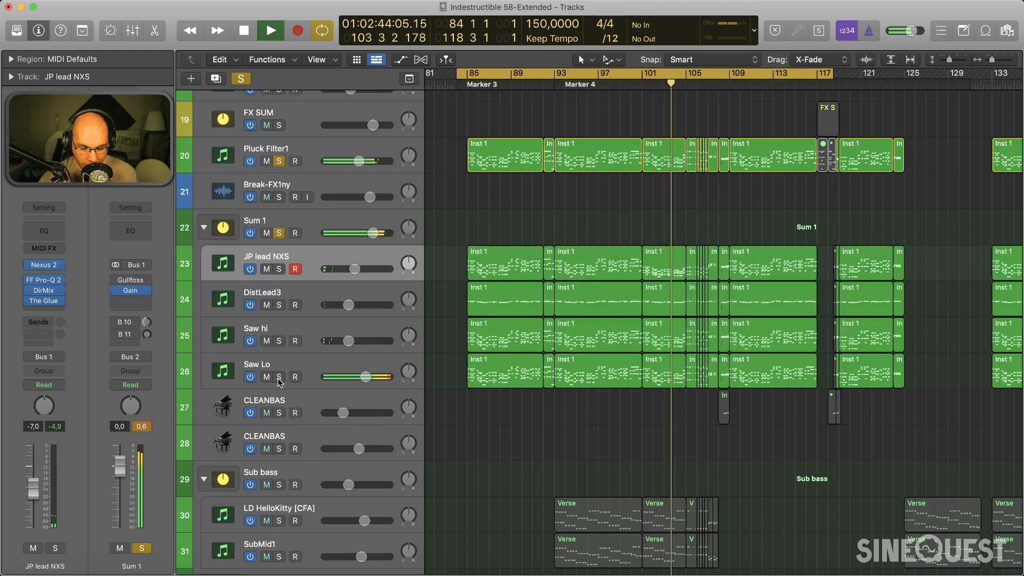
Step: Inspect the FF Volcano 2 filter on the Pluck Filter1 track during playback, close it and stop playback
{"action": "left_click", "coordinate": [295, 152]}
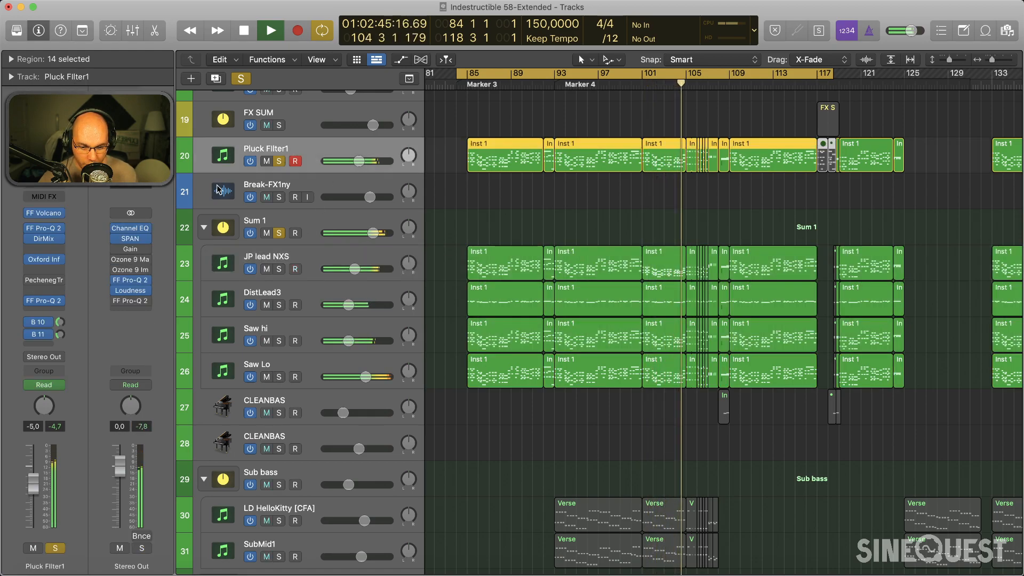
{"action": "left_click", "coordinate": [43, 213]}
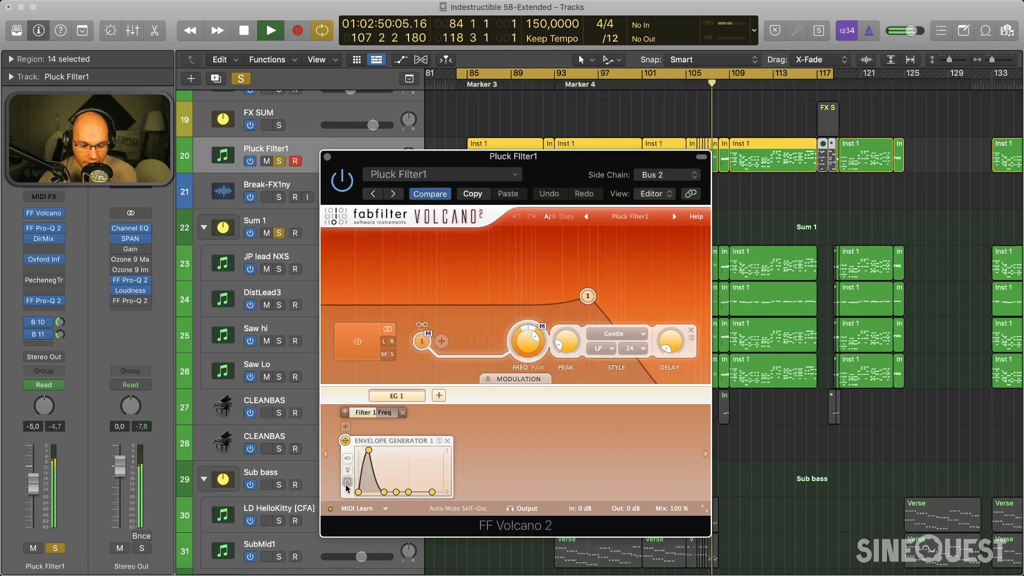
{"action": "left_click", "coordinate": [327, 156]}
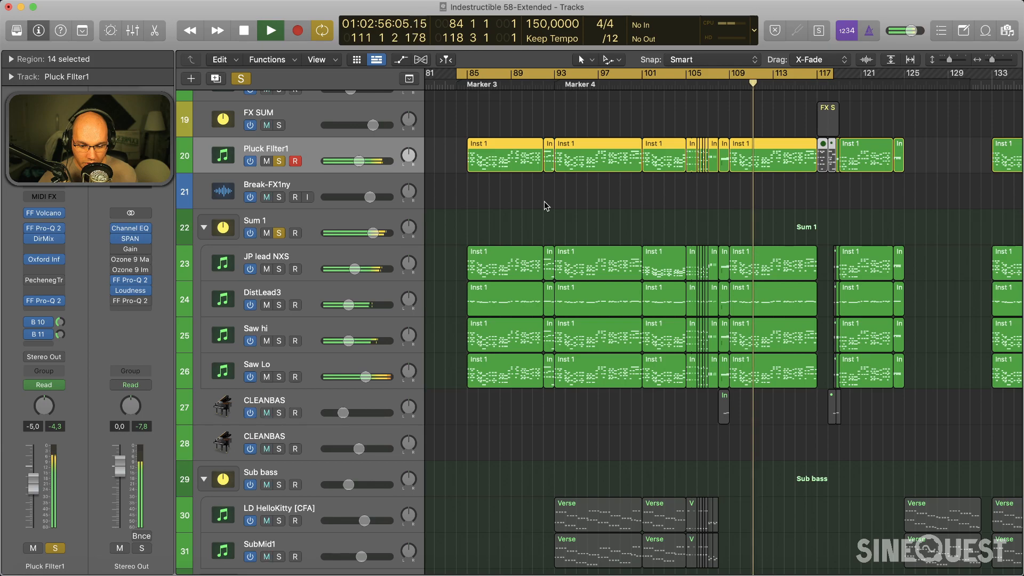
{"action": "key", "text": "space"}
{"action": "scroll", "coordinate": [533, 208], "scroll_direction": "up", "scroll_amount": 1}
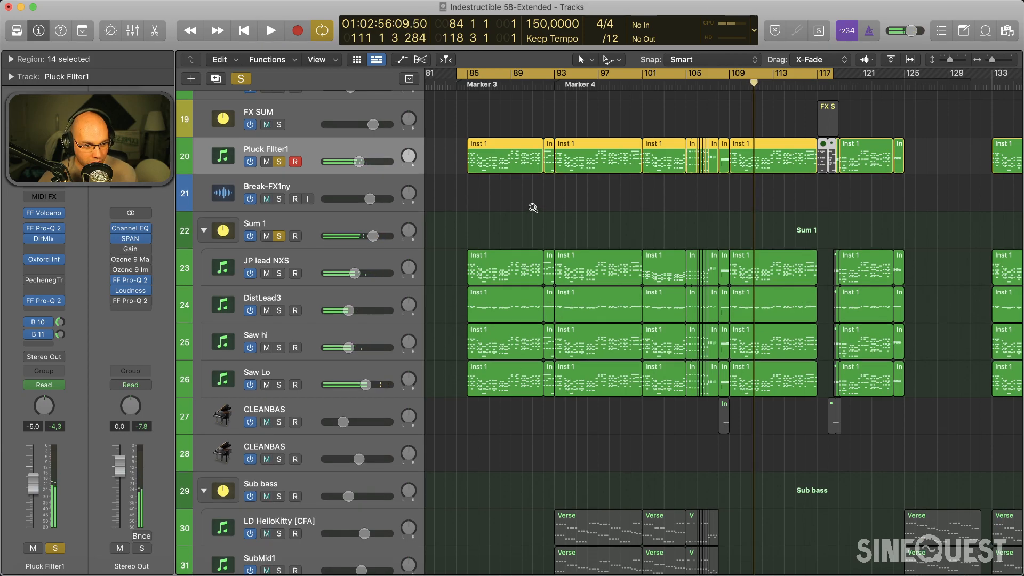
Step: Select the JP lead NXS track and briefly play the song from the start of Marker 4
{"action": "left_click", "coordinate": [310, 258]}
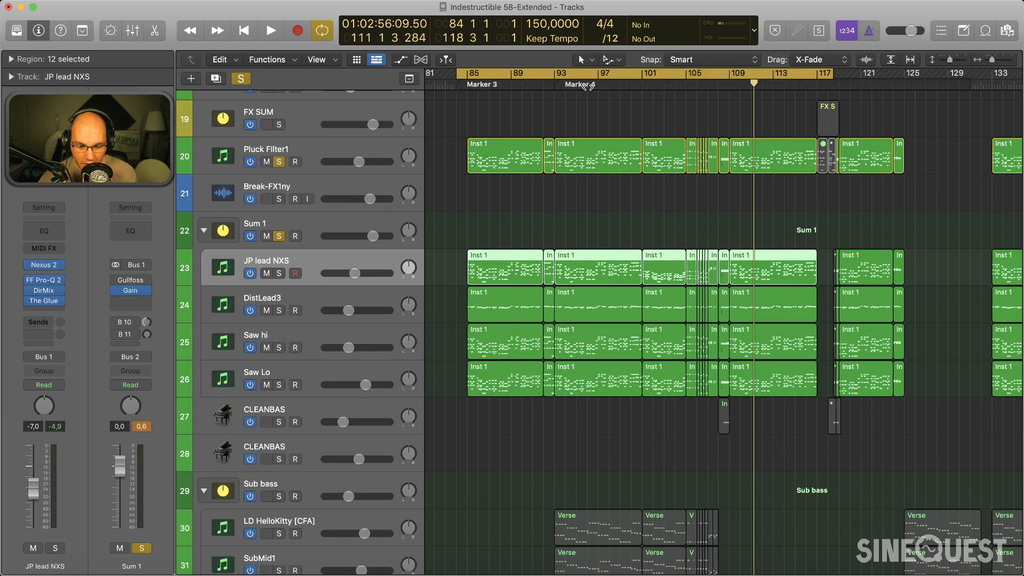
{"action": "left_click", "coordinate": [553, 85]}
{"action": "key", "text": "space"}
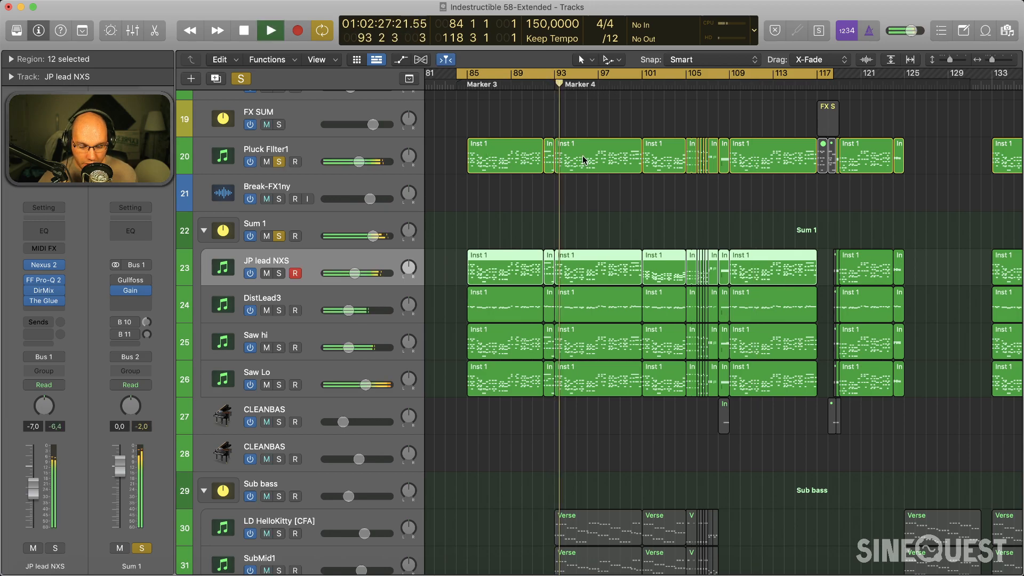
{"action": "key", "text": "space"}
Step: Audition the Marker 4 passage with the Sub bass stack soloed alongside the leads, and unsolo the Sub bass when done
{"action": "scroll", "coordinate": [441, 424], "scroll_direction": "down", "scroll_amount": 3}
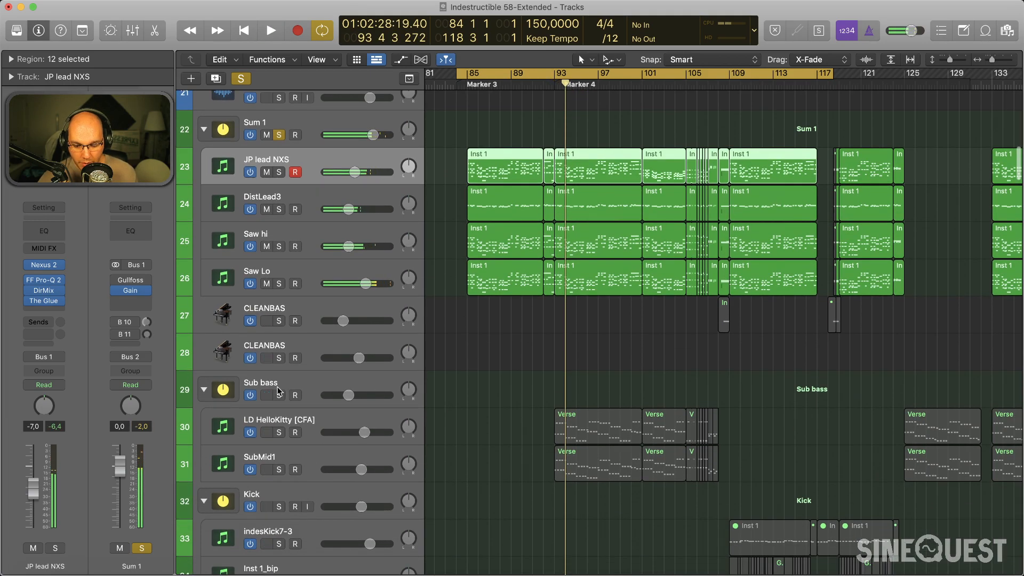
{"action": "left_click", "coordinate": [279, 395]}
{"action": "scroll", "coordinate": [575, 430], "scroll_direction": "up", "scroll_amount": 5}
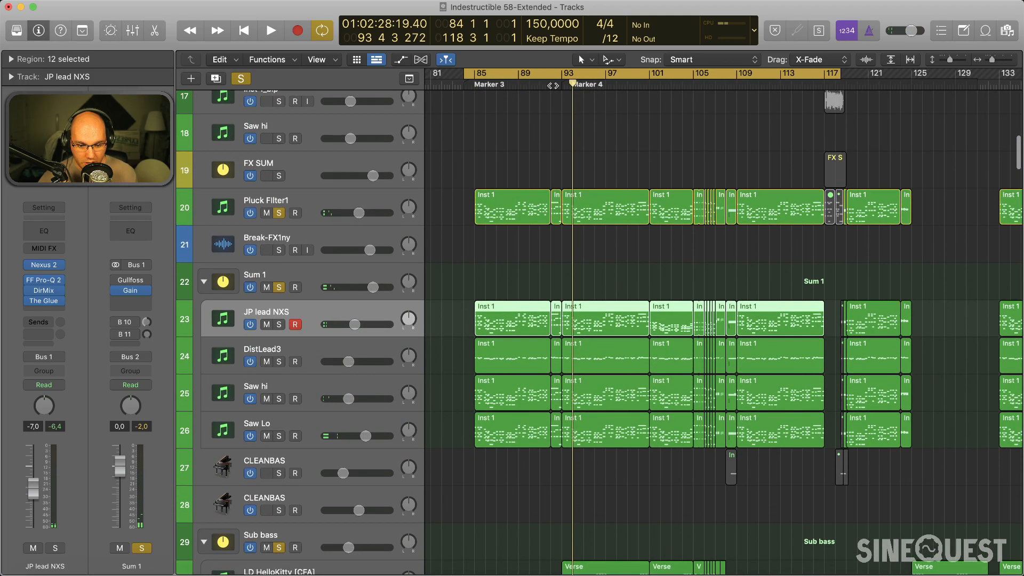
{"action": "left_click", "coordinate": [552, 86]}
{"action": "key", "text": "space"}
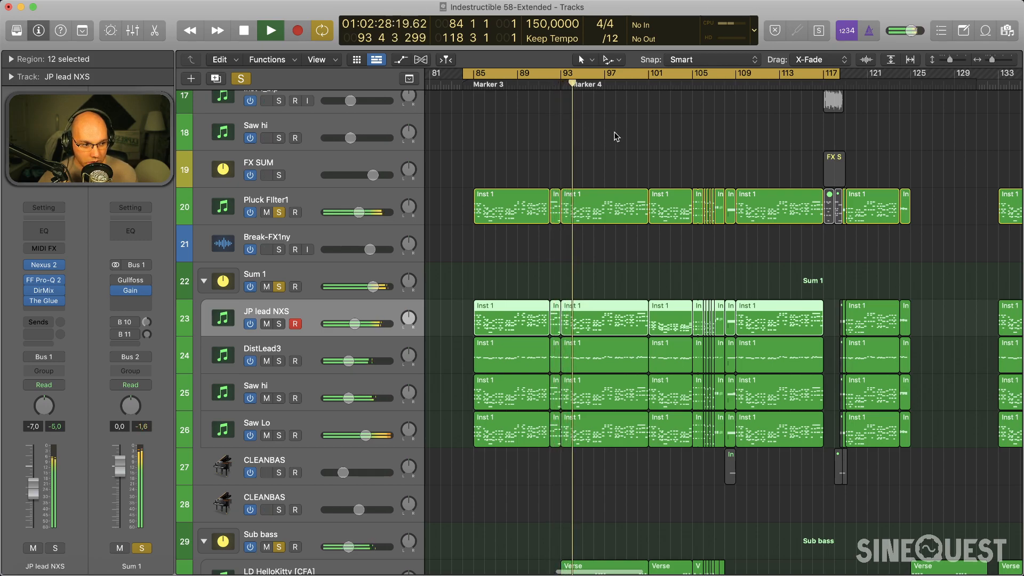
{"action": "scroll", "coordinate": [614, 132], "scroll_direction": "down", "scroll_amount": 1}
{"action": "scroll", "coordinate": [613, 132], "scroll_direction": "up", "scroll_amount": 1}
{"action": "scroll", "coordinate": [347, 411], "scroll_direction": "down", "scroll_amount": 3}
{"action": "key", "text": "space"}
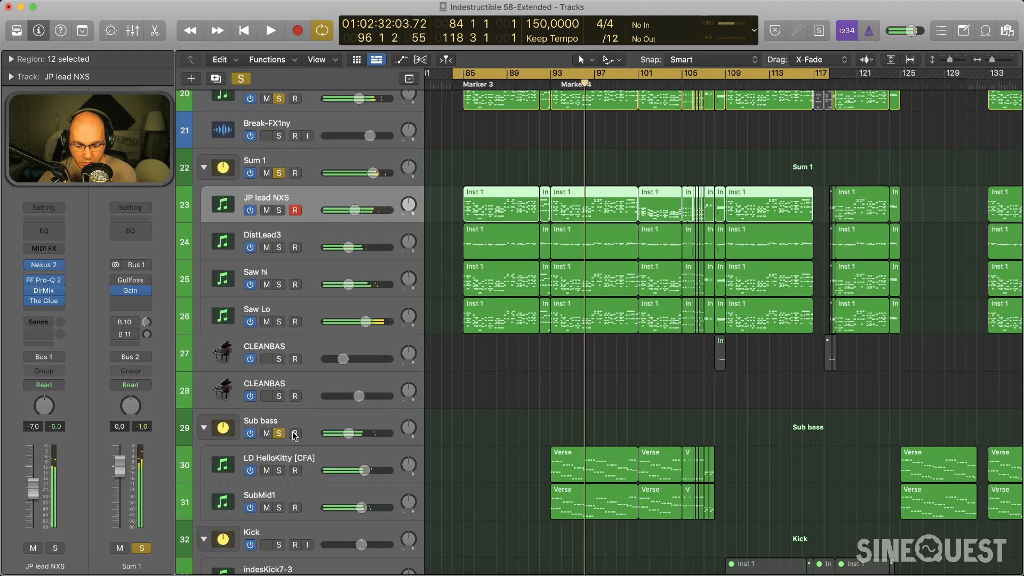
{"action": "left_click", "coordinate": [279, 433]}
Step: Play the soloed Pluck Filter1 and Sum 1 tracks from bar 92 for several bars and stop
{"action": "scroll", "coordinate": [497, 416], "scroll_direction": "up", "scroll_amount": 5}
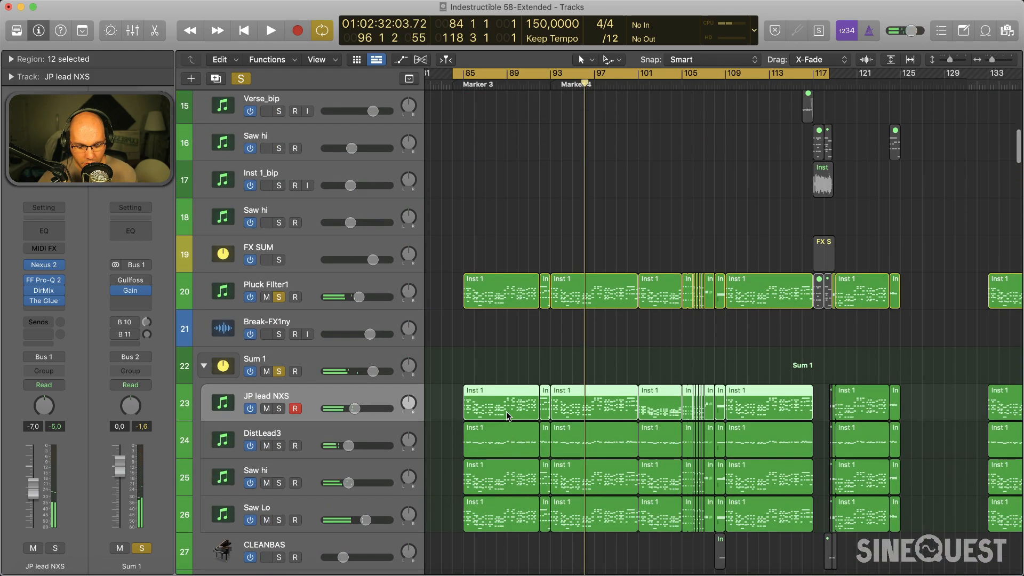
{"action": "scroll", "coordinate": [549, 194], "scroll_direction": "down", "scroll_amount": 3}
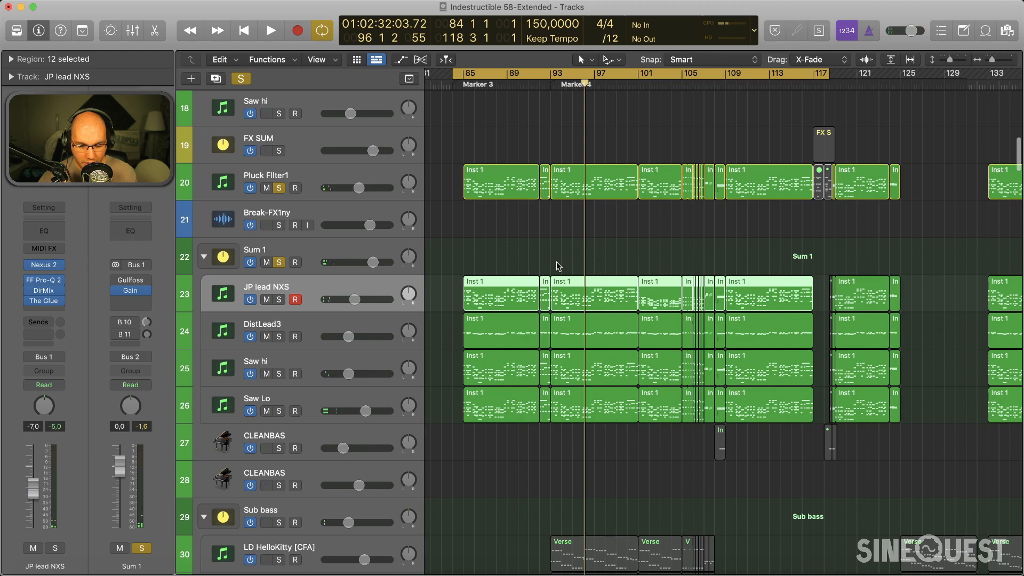
{"action": "left_click", "coordinate": [541, 77]}
{"action": "key", "text": "space"}
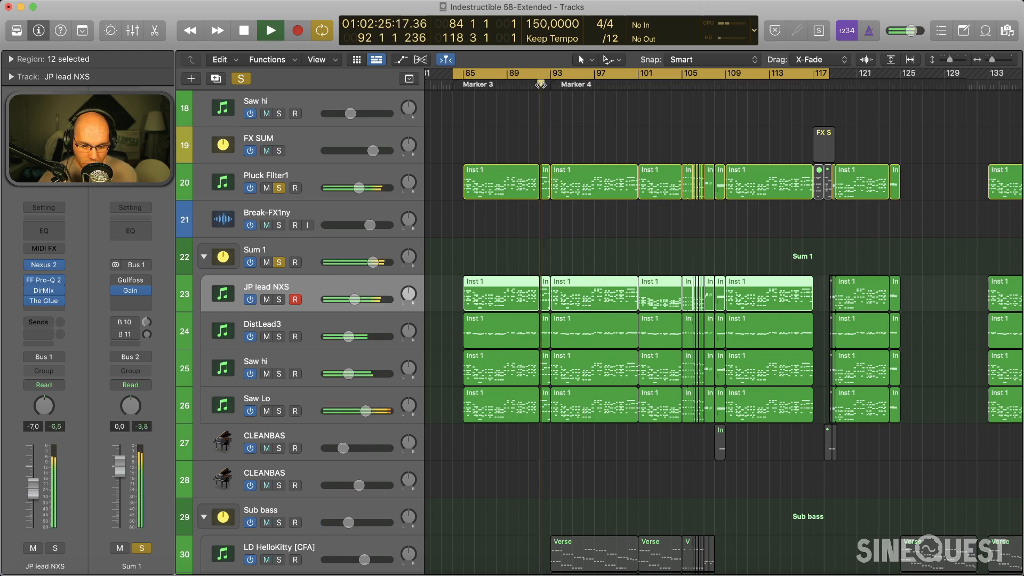
{"action": "scroll", "coordinate": [584, 239], "scroll_direction": "left", "scroll_amount": 1}
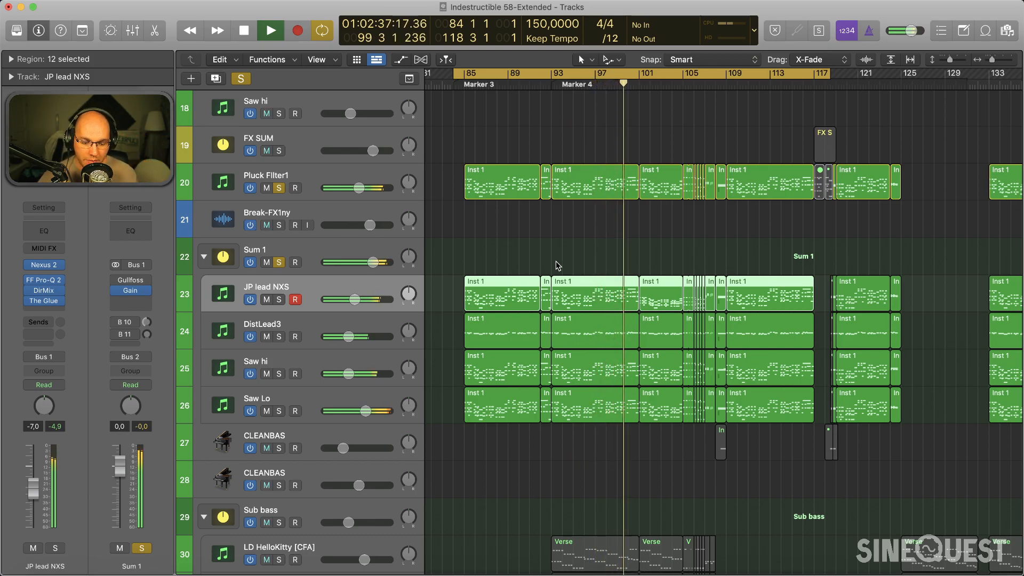
{"action": "key", "text": "space"}
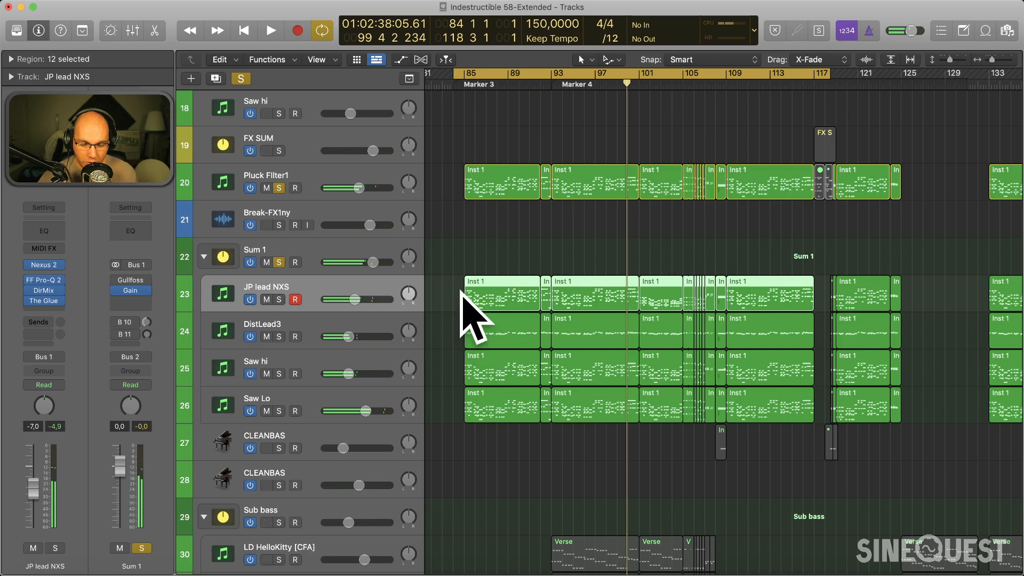
Step: Open FF Volcano 2 on Pluck Filter1, try its filter frequency control, and move the plug-in window clear of the track list
{"action": "left_click", "coordinate": [306, 179]}
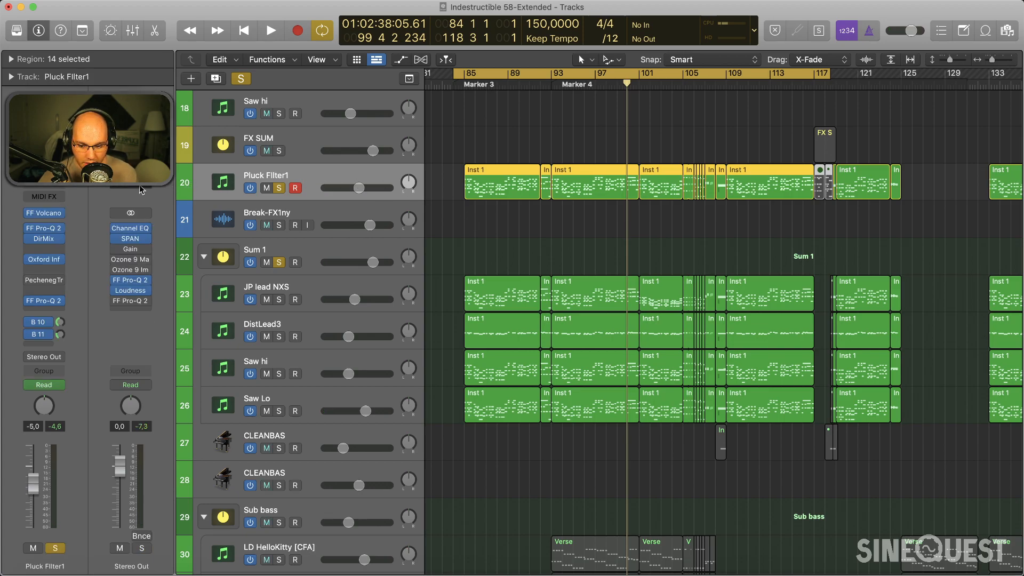
{"action": "mouse_move", "coordinate": [48, 215]}
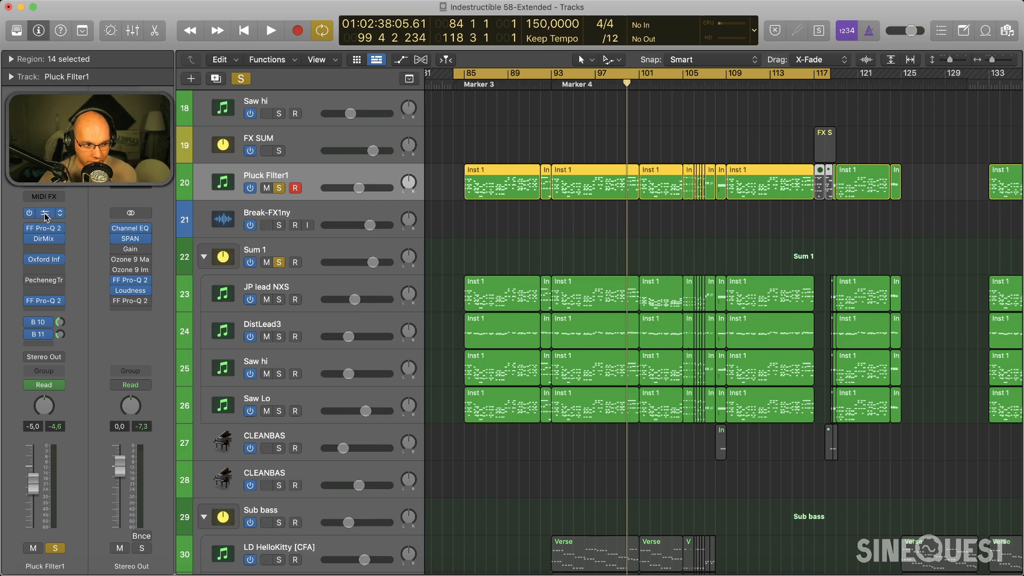
{"action": "left_click", "coordinate": [47, 216]}
{"action": "left_click_drag", "start_coordinate": [540, 170], "coordinate": [552, 93]}
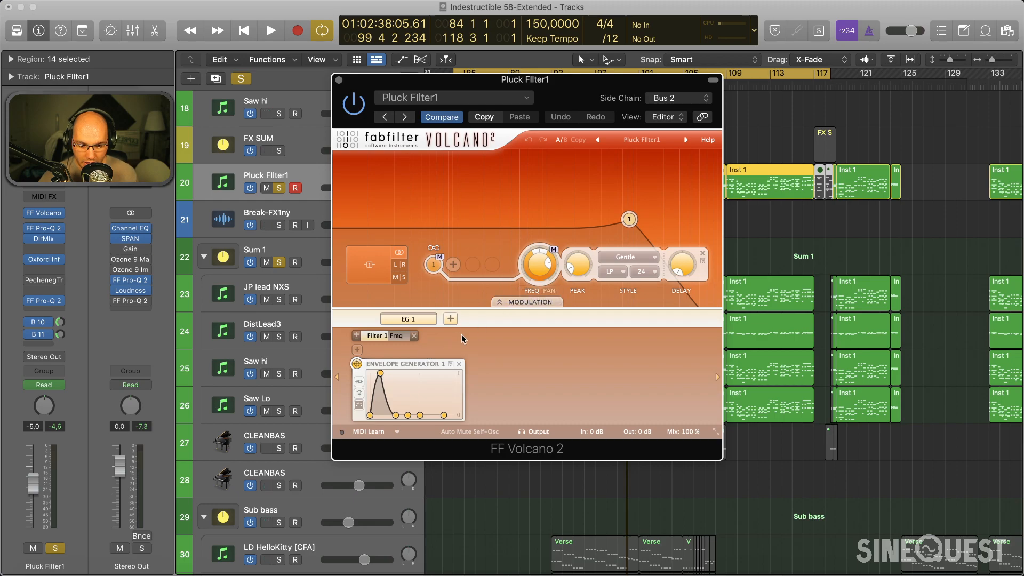
{"action": "left_click_drag", "start_coordinate": [539, 281], "coordinate": [539, 260]}
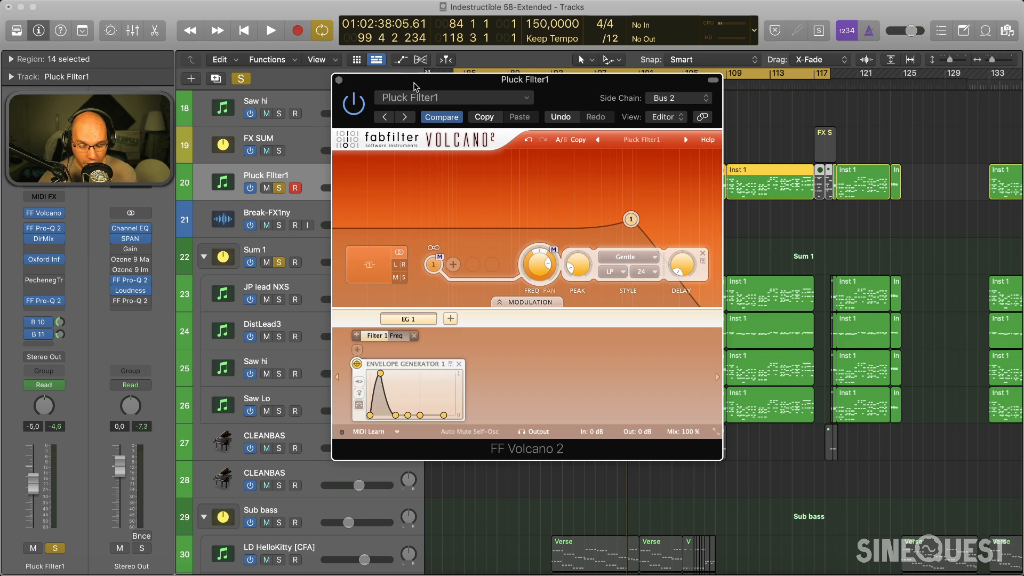
{"action": "left_click_drag", "start_coordinate": [411, 85], "coordinate": [449, 120]}
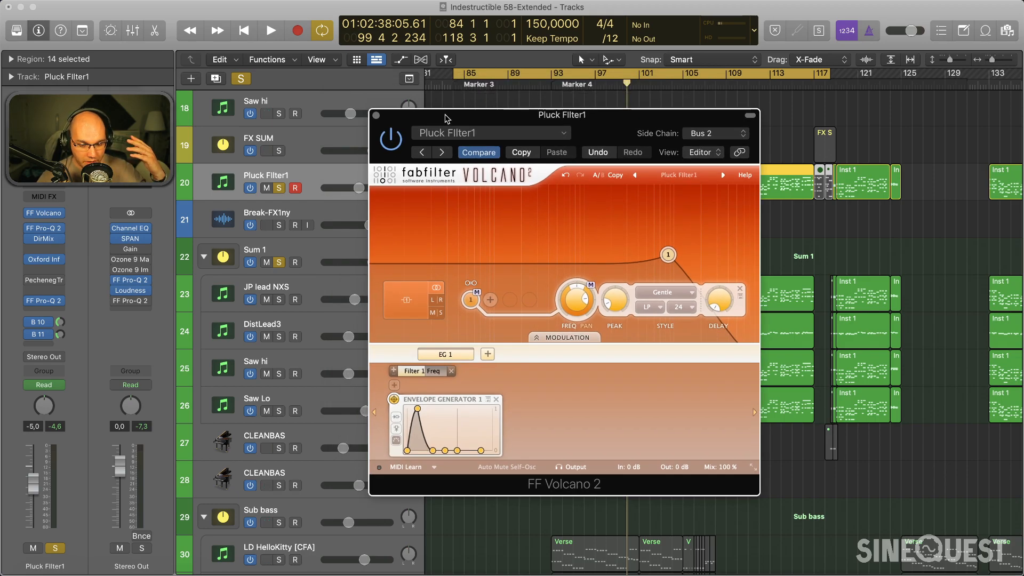
{"action": "left_click_drag", "start_coordinate": [447, 119], "coordinate": [579, 108]}
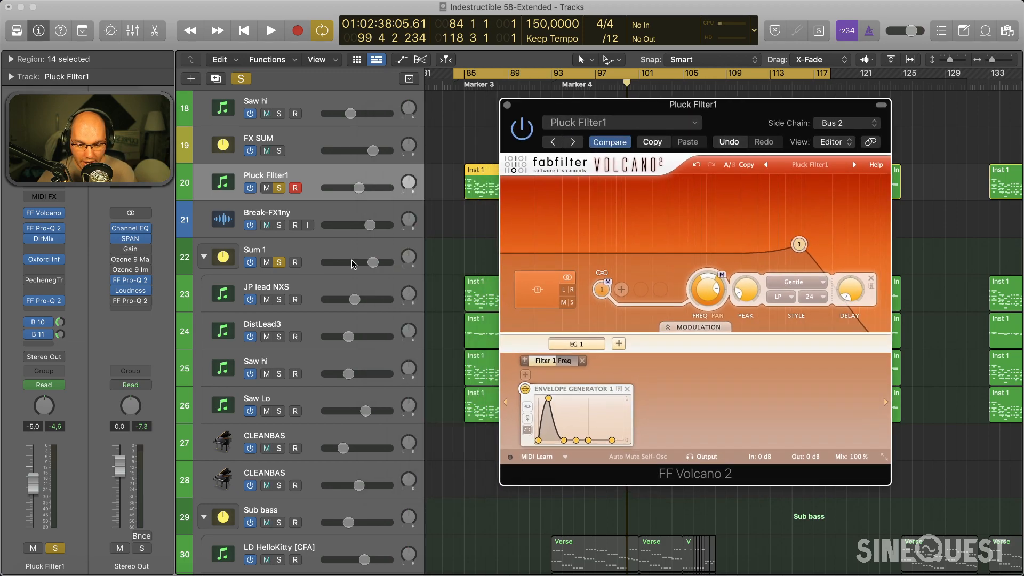
Step: Examine the channel strips and bus routing of the Sum 1 stack and its four lead layers
{"action": "left_click", "coordinate": [306, 290]}
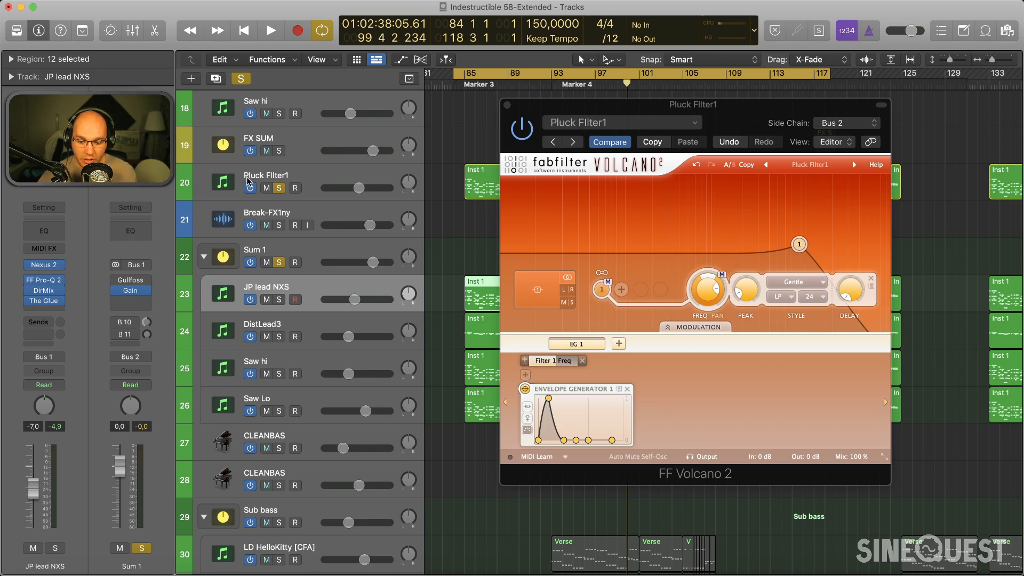
{"action": "left_click", "coordinate": [288, 248]}
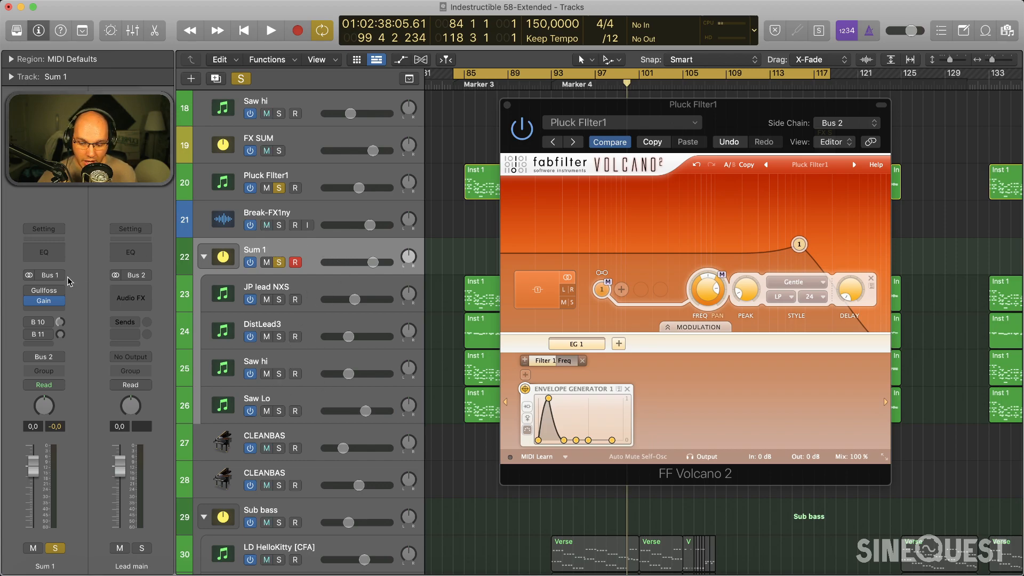
{"action": "left_click", "coordinate": [321, 288]}
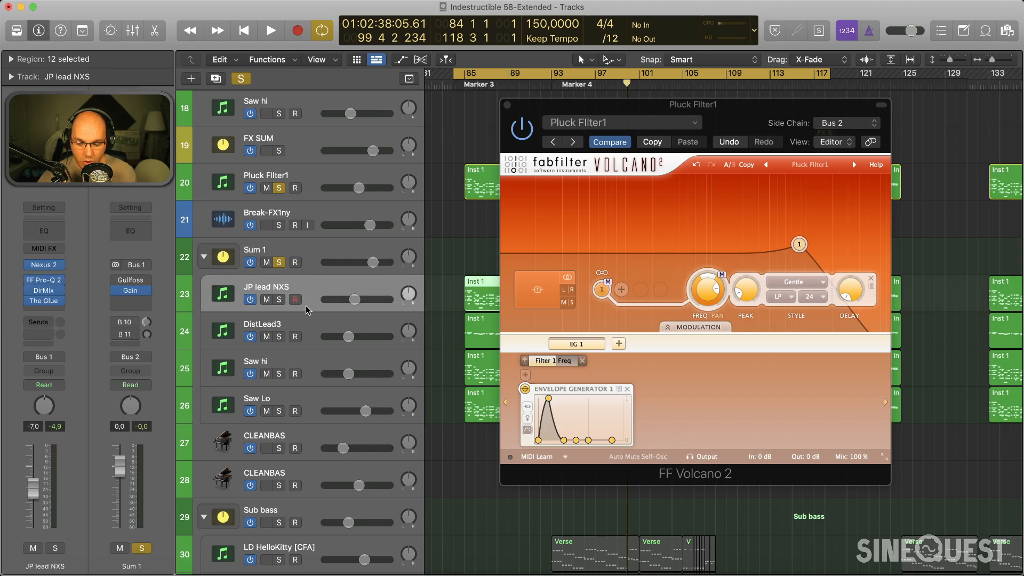
{"action": "left_click", "coordinate": [313, 333]}
{"action": "left_click", "coordinate": [314, 364]}
{"action": "left_click", "coordinate": [313, 397]}
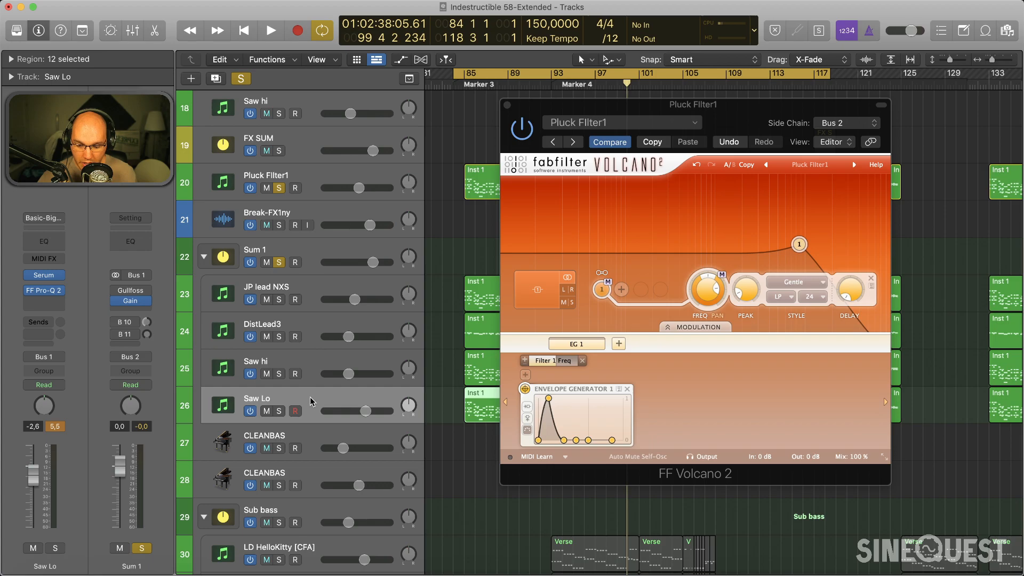
{"action": "left_click", "coordinate": [314, 292]}
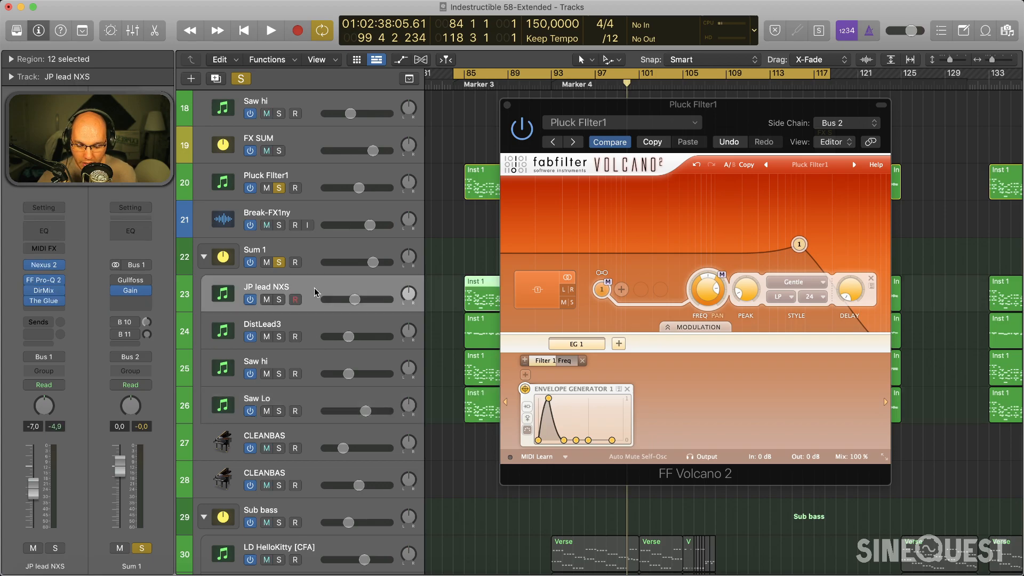
Step: Solo JP lead NXS, play it from the cycle start and close the FF Volcano 2 window before stopping playback
{"action": "left_click", "coordinate": [279, 300]}
{"action": "key", "text": "space"}
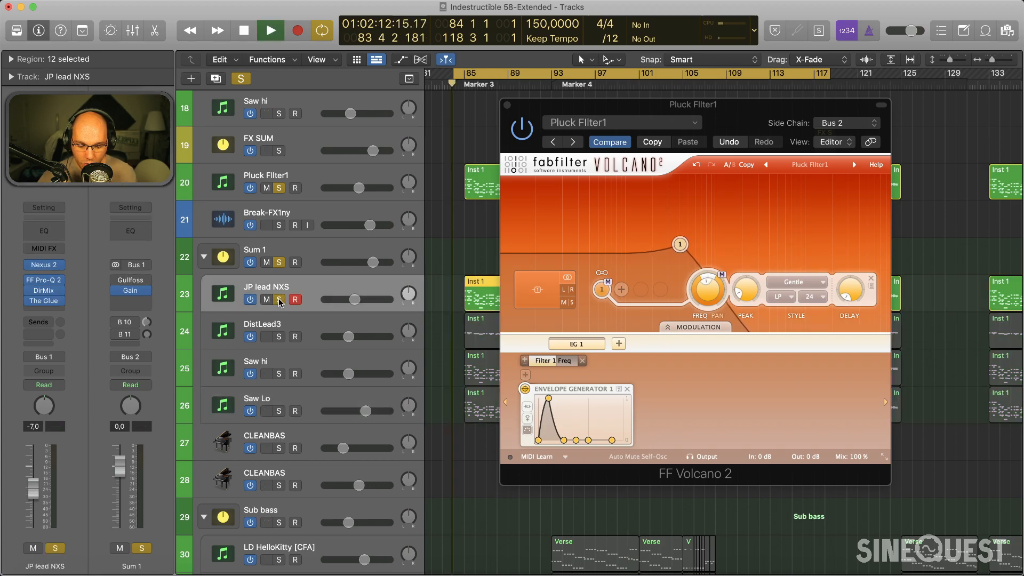
{"action": "left_click", "coordinate": [507, 105]}
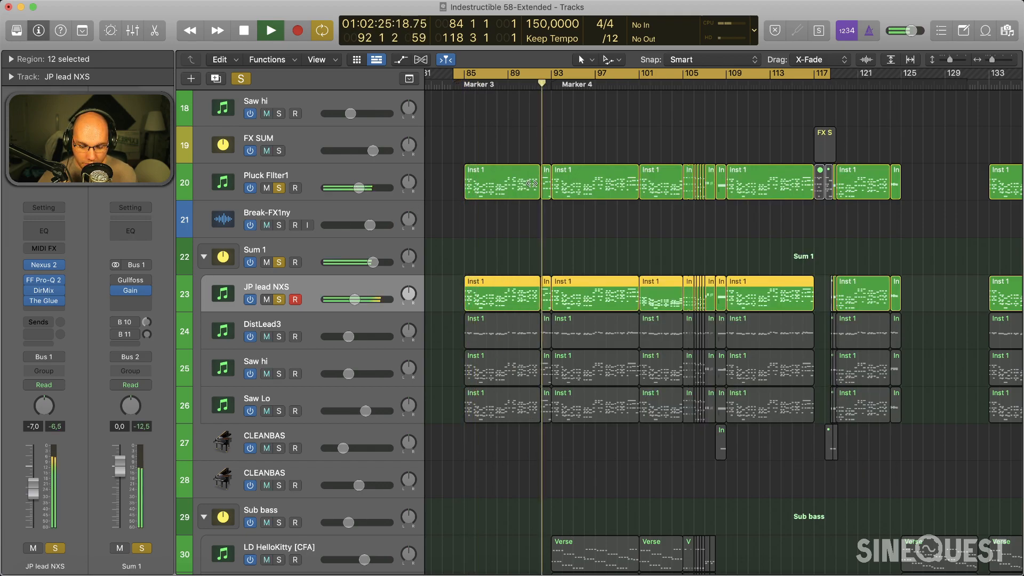
{"action": "key", "text": "space"}
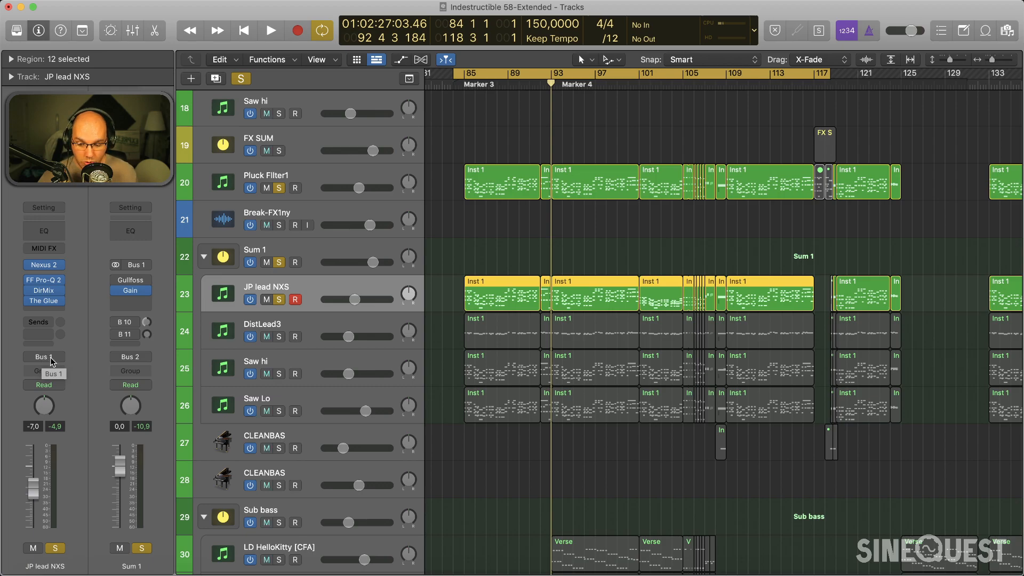
Step: Inspect the Gain plug-in on the Sum 1 channel and close its window
{"action": "left_click", "coordinate": [313, 253]}
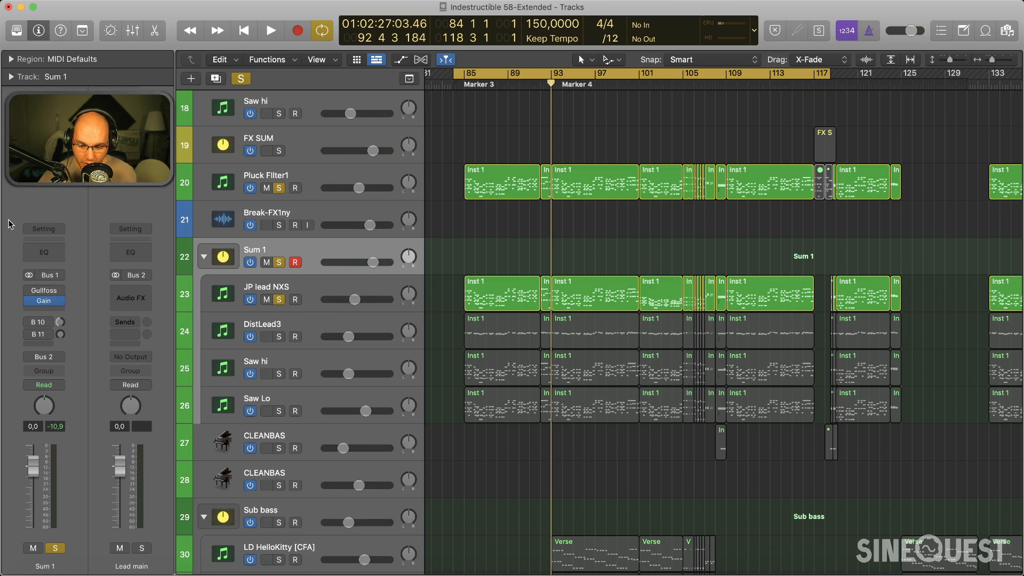
{"action": "mouse_move", "coordinate": [51, 290]}
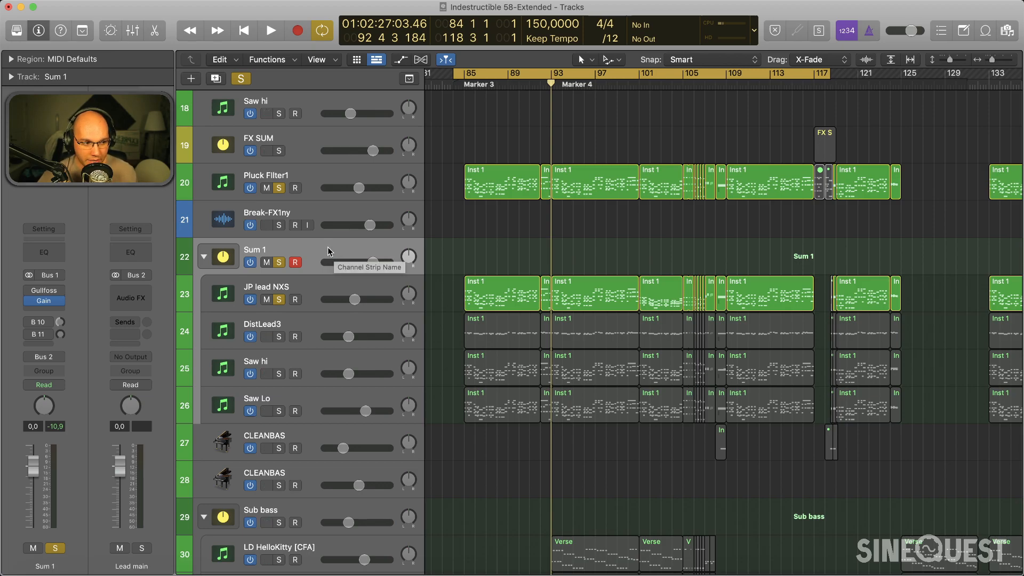
{"action": "left_click", "coordinate": [44, 300]}
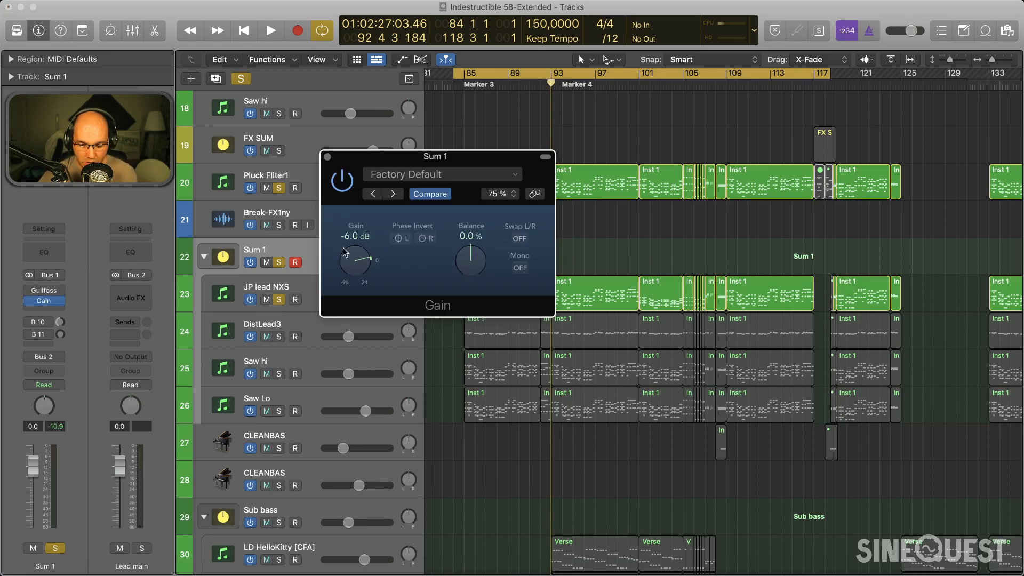
{"action": "left_click", "coordinate": [328, 158]}
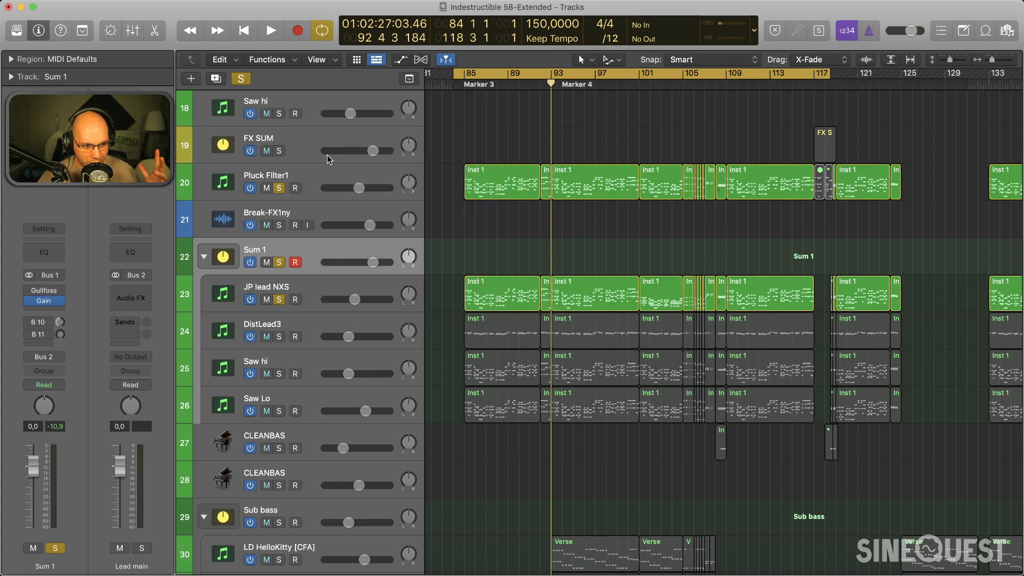
Step: Compare the bus inputs, outputs and insert effects of JP lead NXS and Sum 1, ending on the Pluck Filter1 channel strip
{"action": "left_click", "coordinate": [324, 283]}
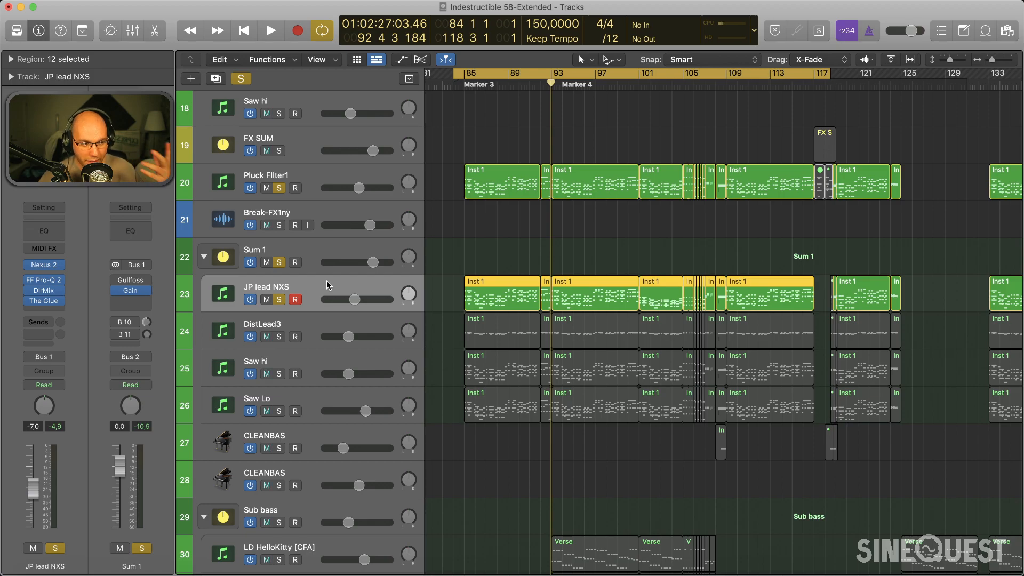
{"action": "mouse_move", "coordinate": [43, 265]}
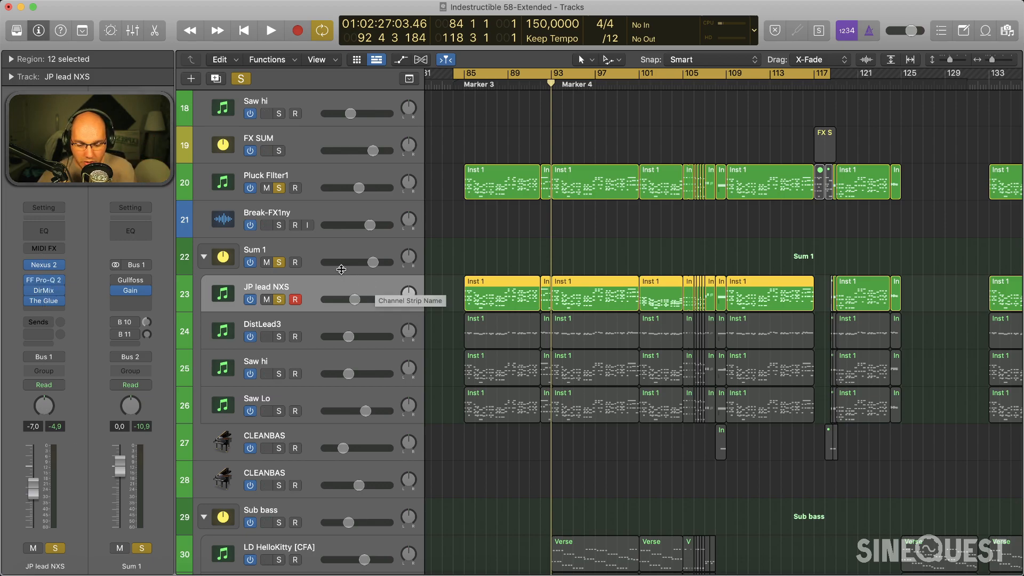
{"action": "left_click", "coordinate": [319, 256]}
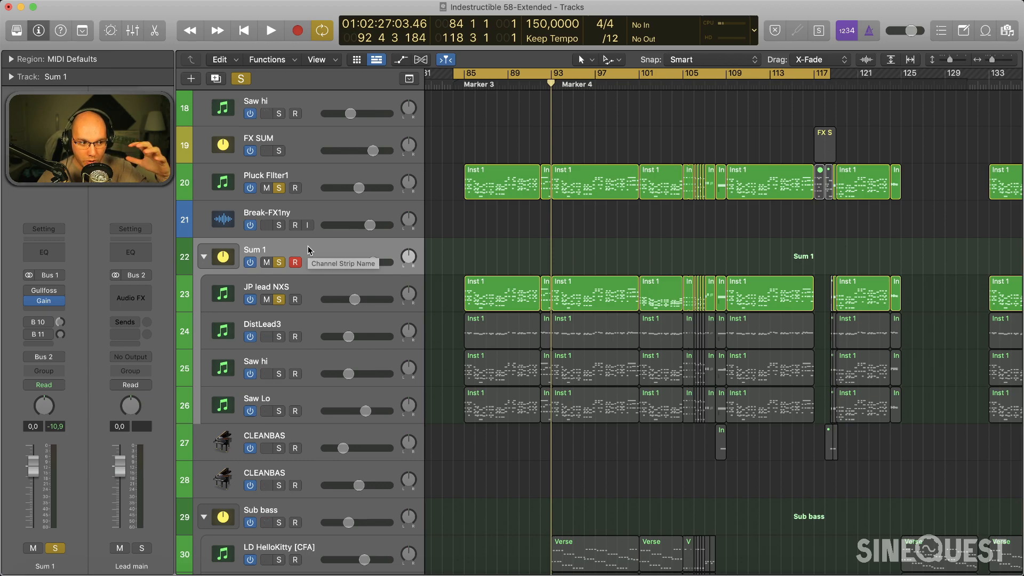
{"action": "scroll", "coordinate": [309, 247], "scroll_direction": "down", "scroll_amount": 1}
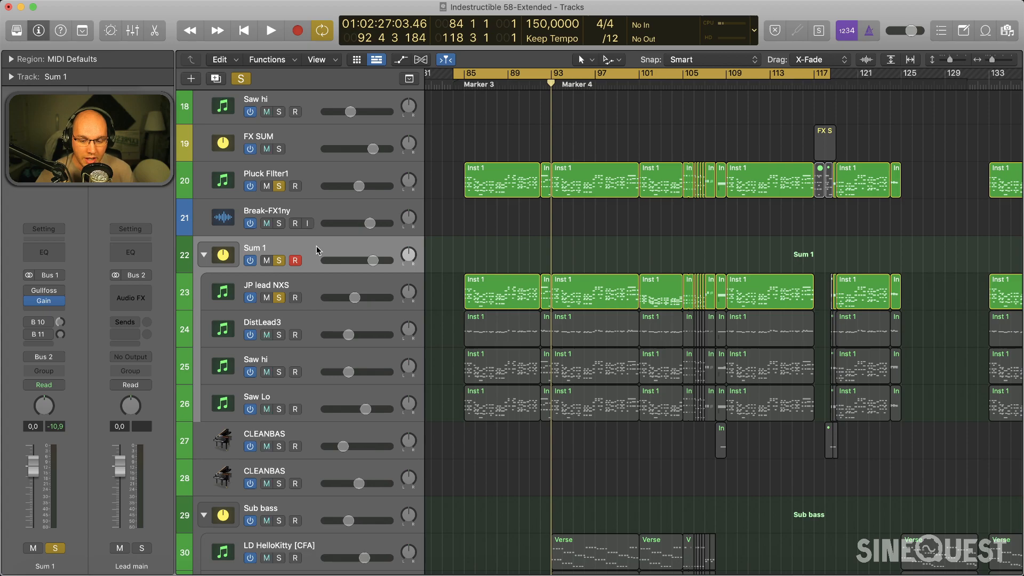
{"action": "left_click", "coordinate": [327, 290]}
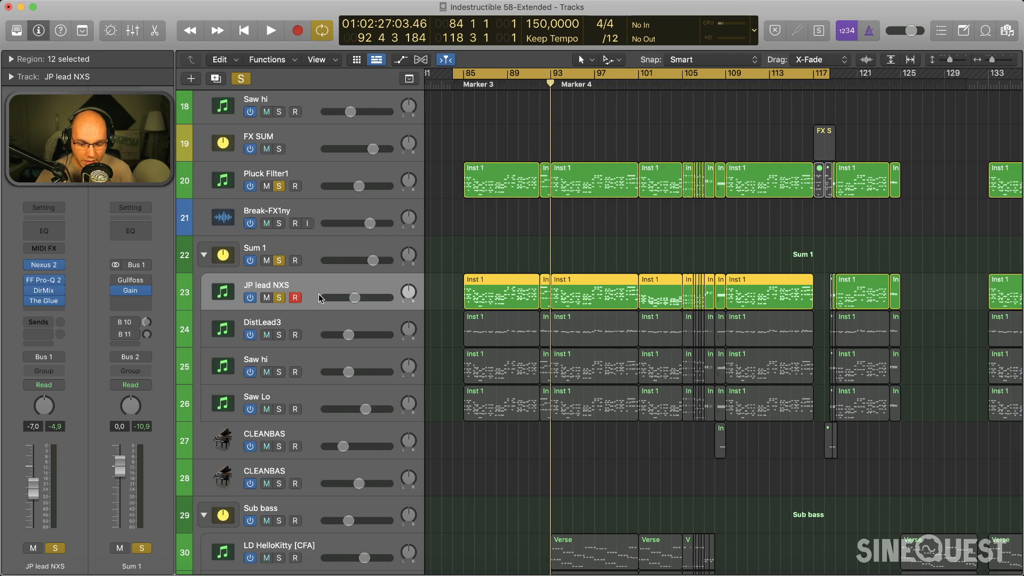
{"action": "left_click", "coordinate": [313, 248]}
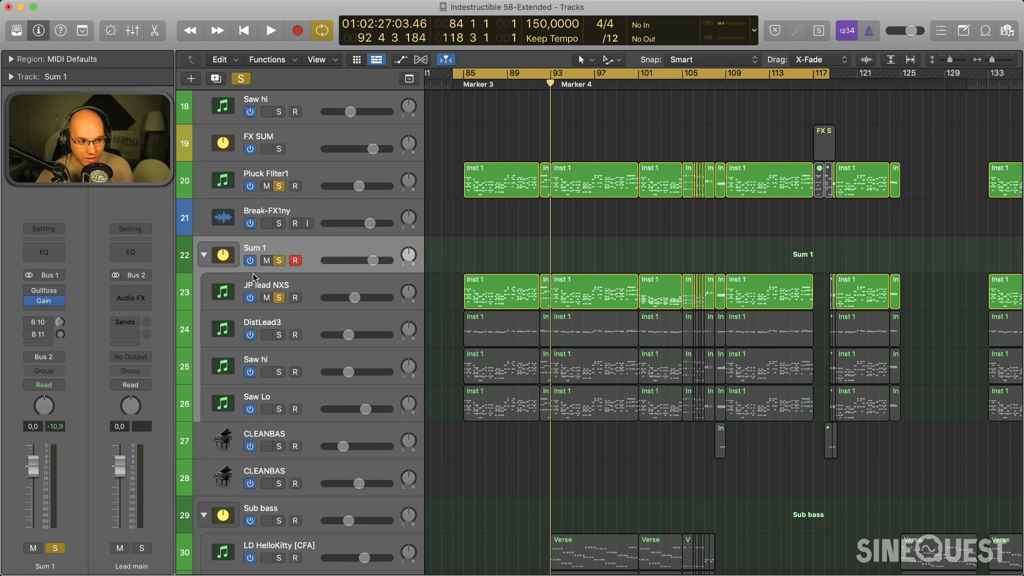
{"action": "left_click", "coordinate": [288, 173]}
{"action": "mouse_move", "coordinate": [47, 215]}
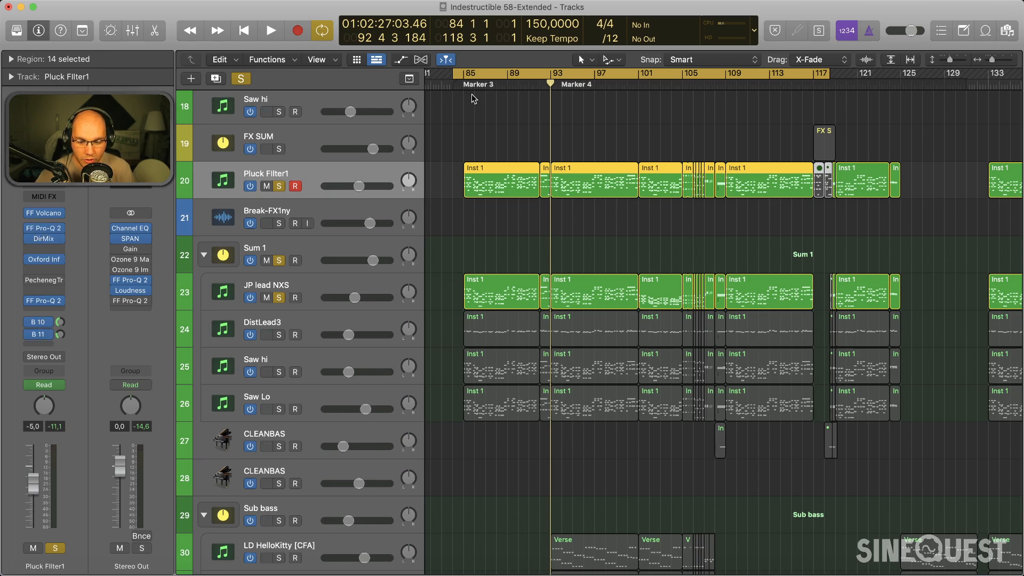
Step: Play briefly from bar 85, unsolo JP lead NXS, and replay the passage with all Sum 1 lead layers
{"action": "double_click", "coordinate": [463, 87]}
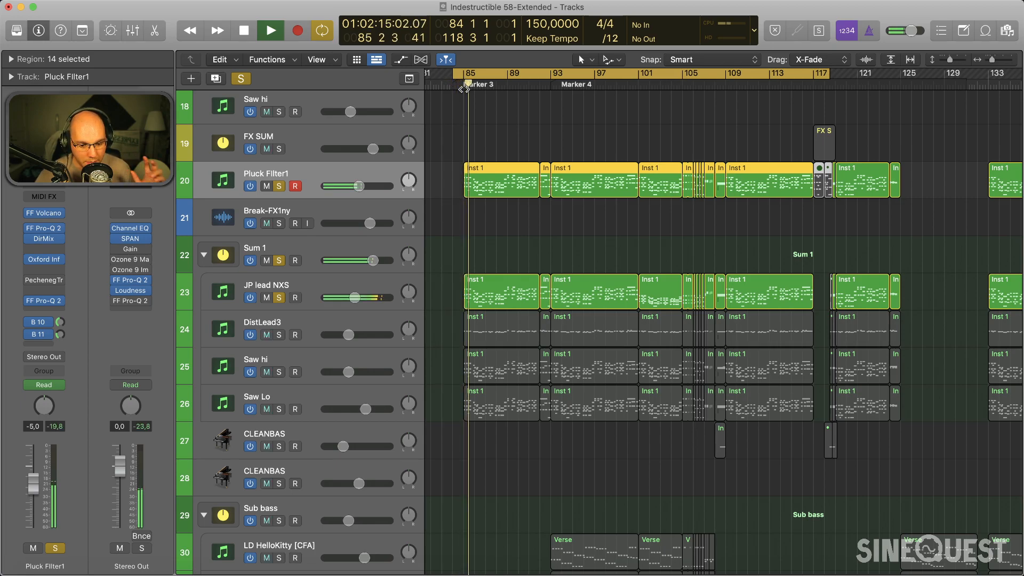
{"action": "key", "text": "space"}
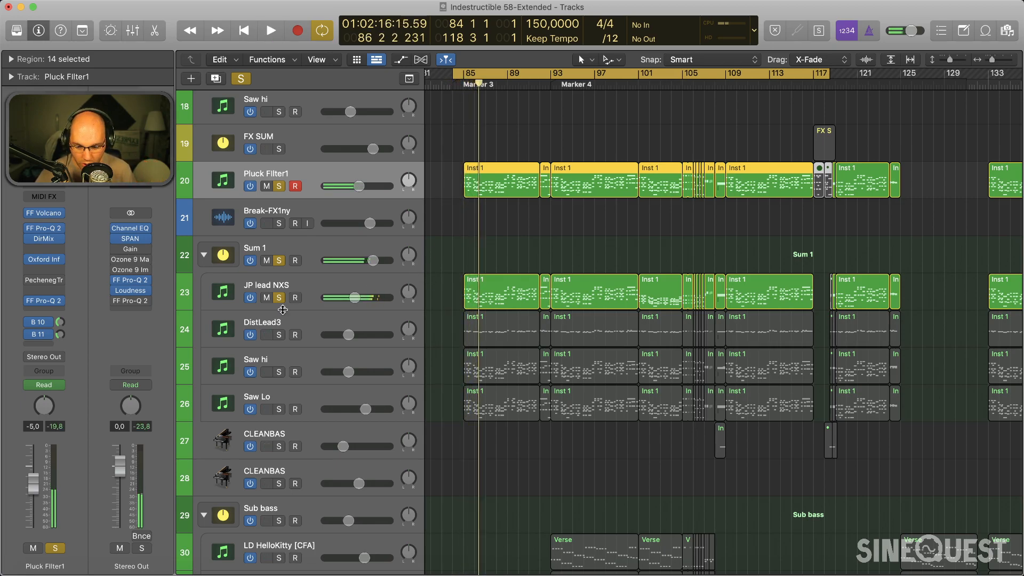
{"action": "left_click", "coordinate": [279, 300]}
{"action": "key", "text": "space"}
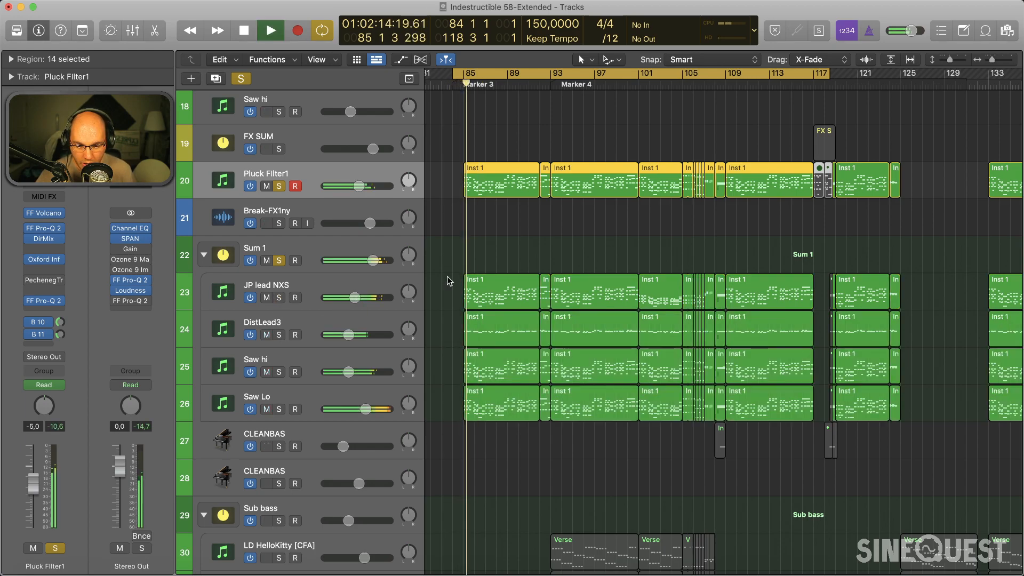
{"action": "key", "text": "space"}
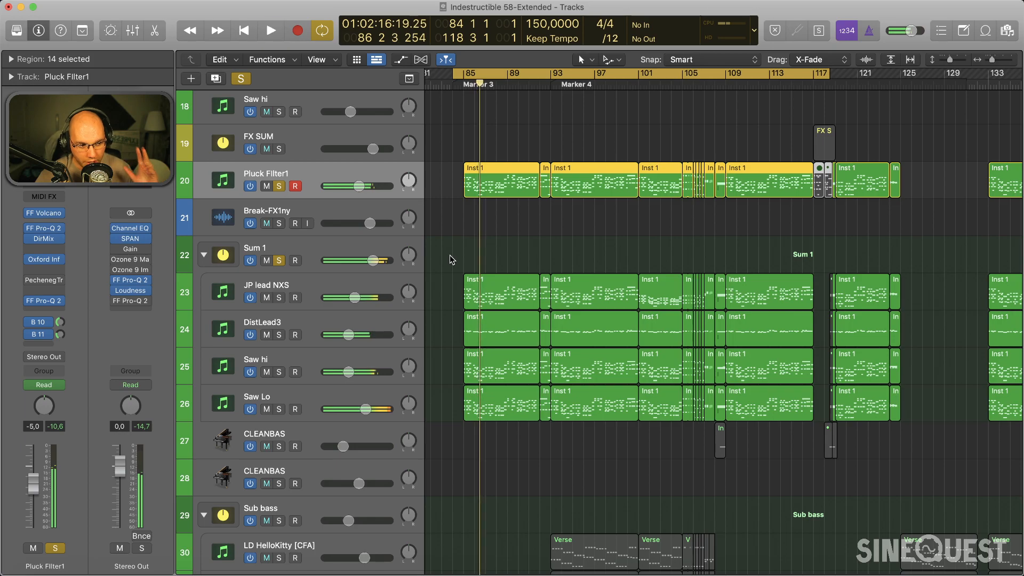
Step: Audition the soloed leads with the B 10 and B 11 sends active on Sum 1, and bypass those sends on Sum 1 and Pluck Filter1
{"action": "left_click_drag", "start_coordinate": [29, 322], "coordinate": [28, 334]}
{"action": "left_click", "coordinate": [324, 247]}
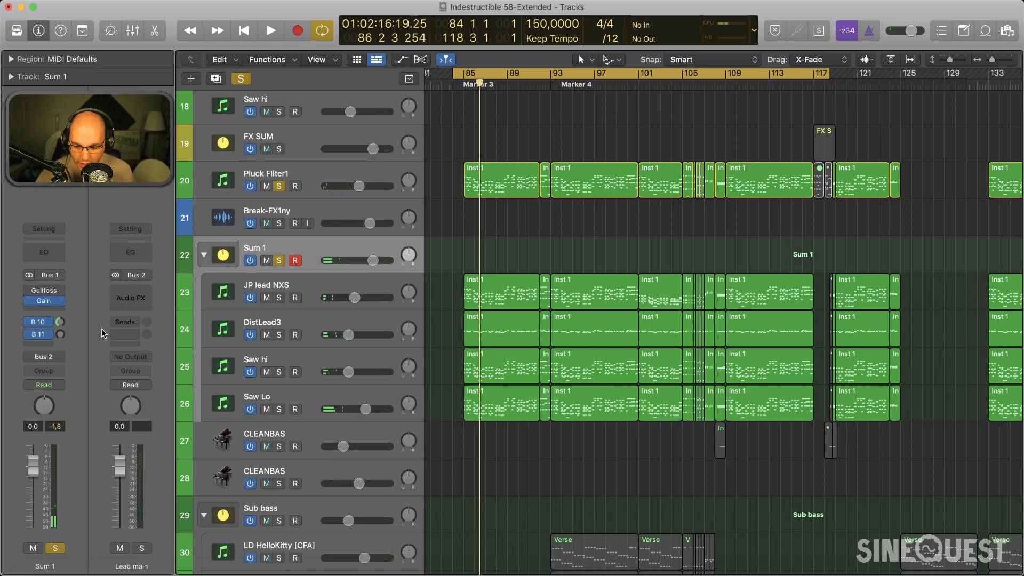
{"action": "key", "text": "space"}
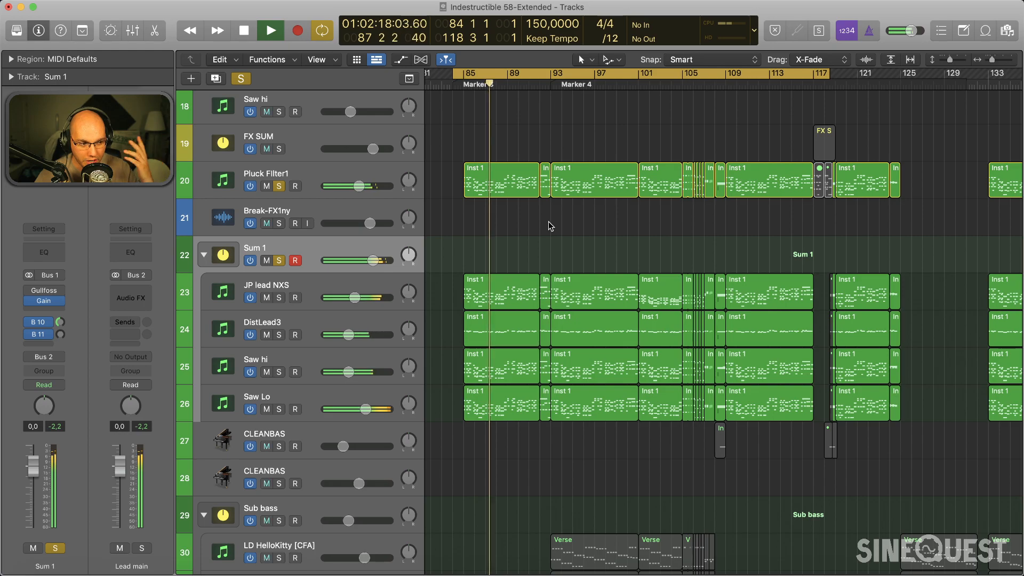
{"action": "key", "text": "space"}
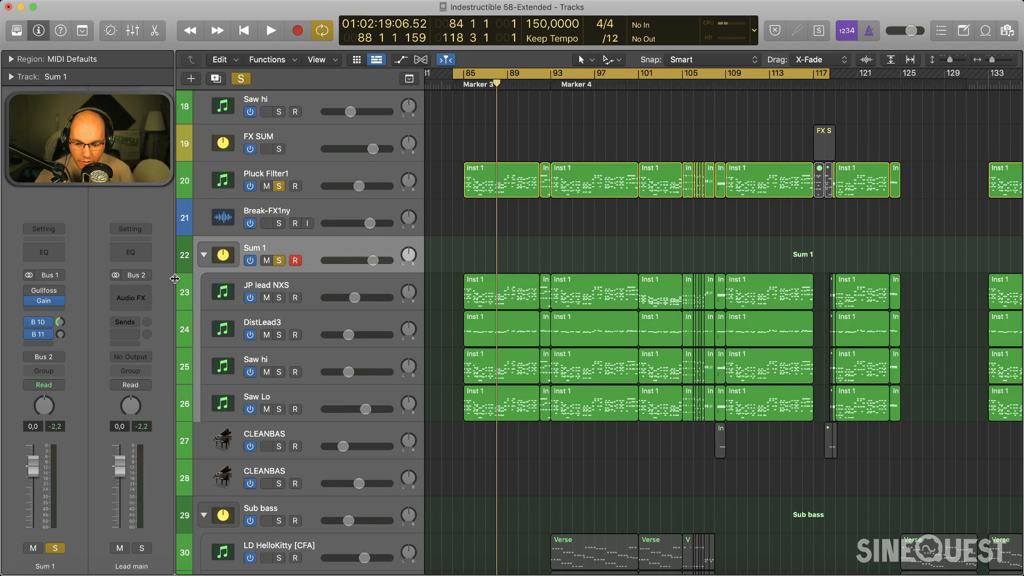
{"action": "scroll", "coordinate": [301, 179], "scroll_direction": "right", "scroll_amount": 2}
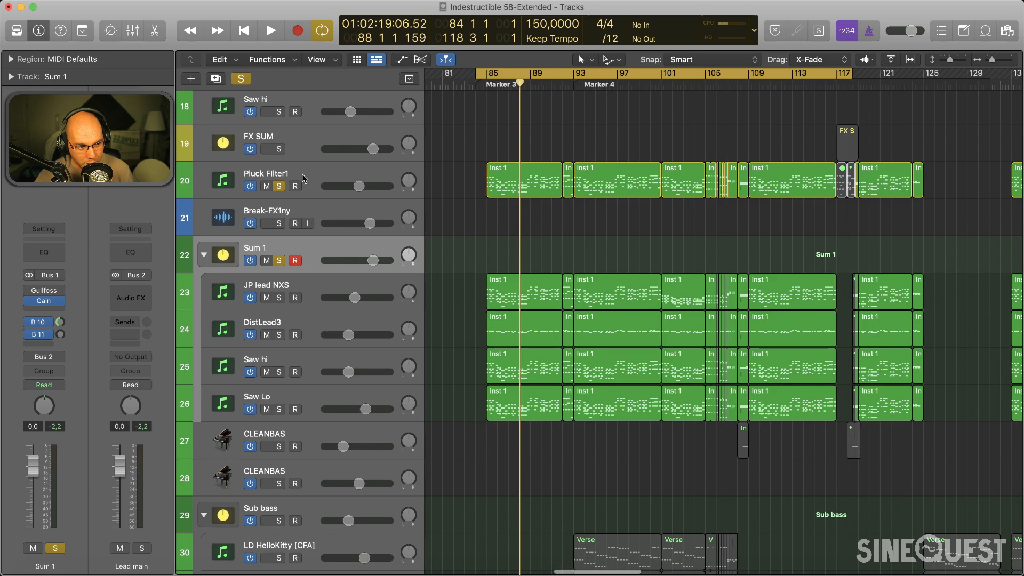
{"action": "scroll", "coordinate": [304, 179], "scroll_direction": "right", "scroll_amount": 1}
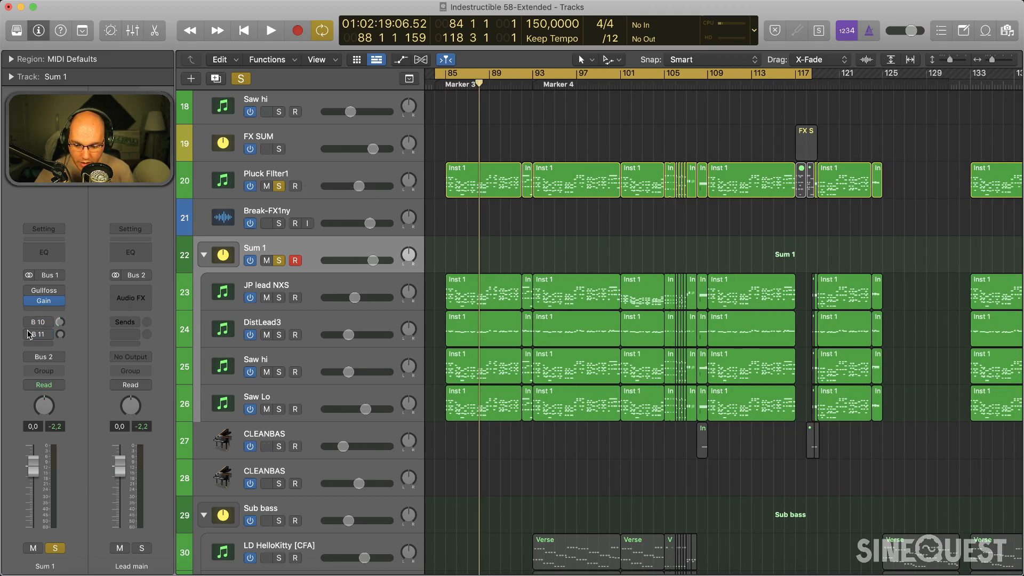
Step: Review how Pluck Filter1 is routed compared with Sum 1 and JP lead NXS, and leave Pluck Filter1 selected
{"action": "left_click", "coordinate": [311, 181]}
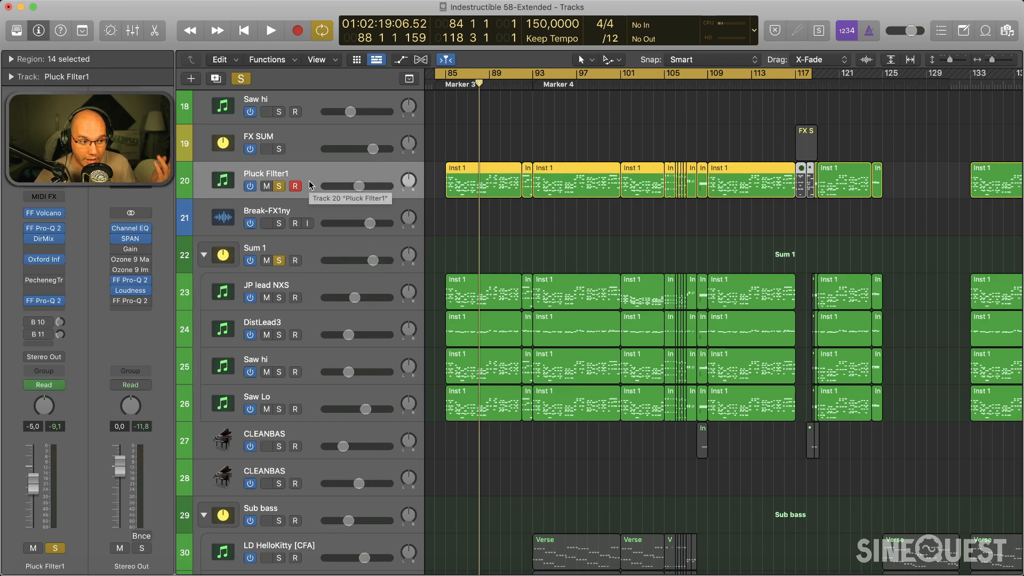
{"action": "mouse_move", "coordinate": [65, 218]}
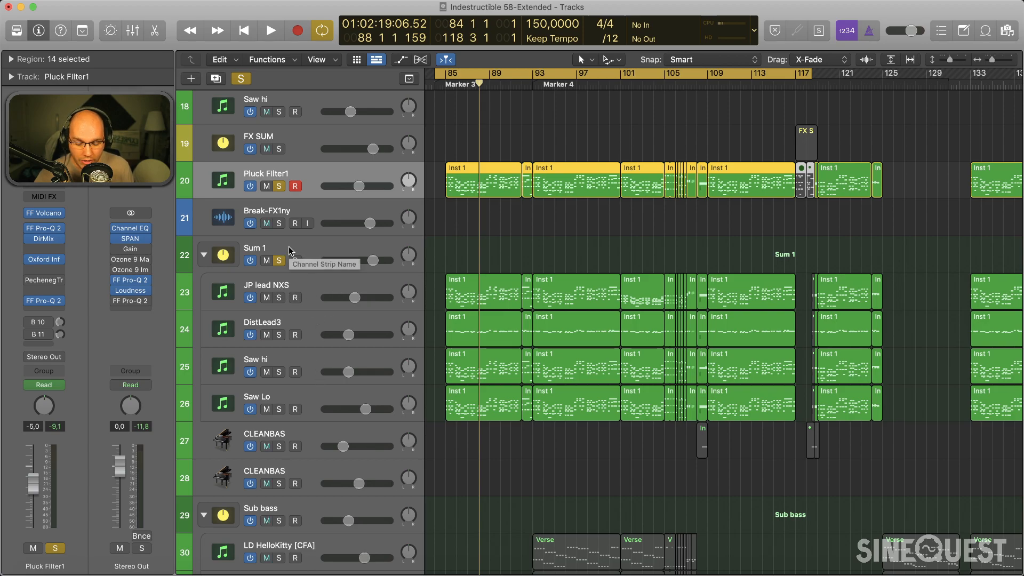
{"action": "left_click", "coordinate": [270, 251]}
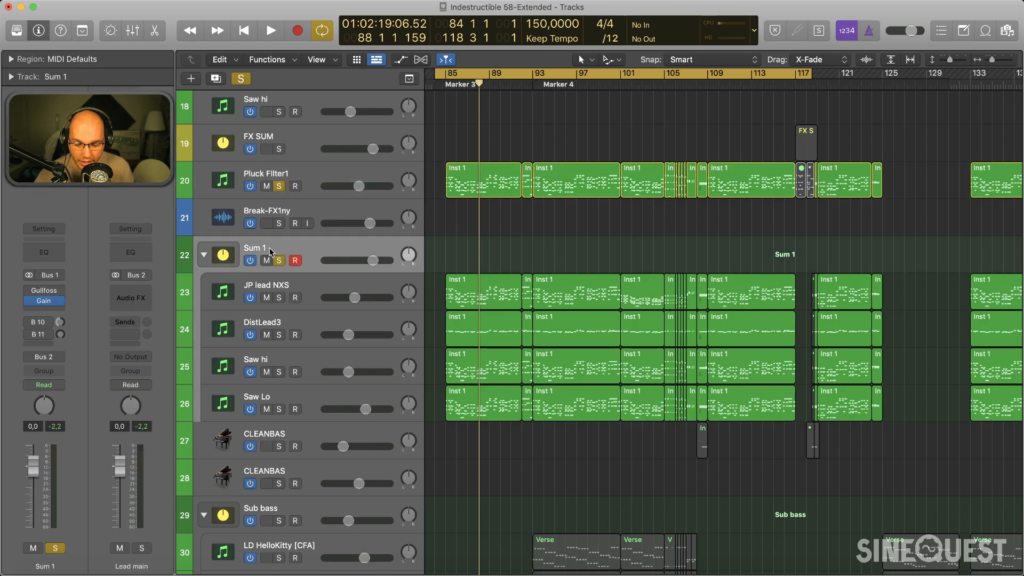
{"action": "left_click", "coordinate": [262, 290]}
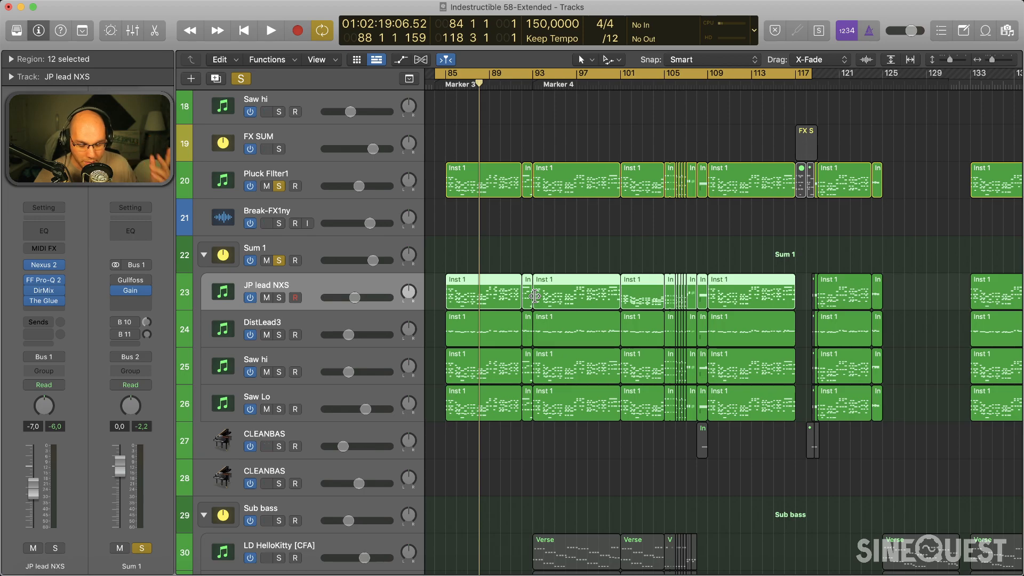
{"action": "left_click", "coordinate": [307, 248]}
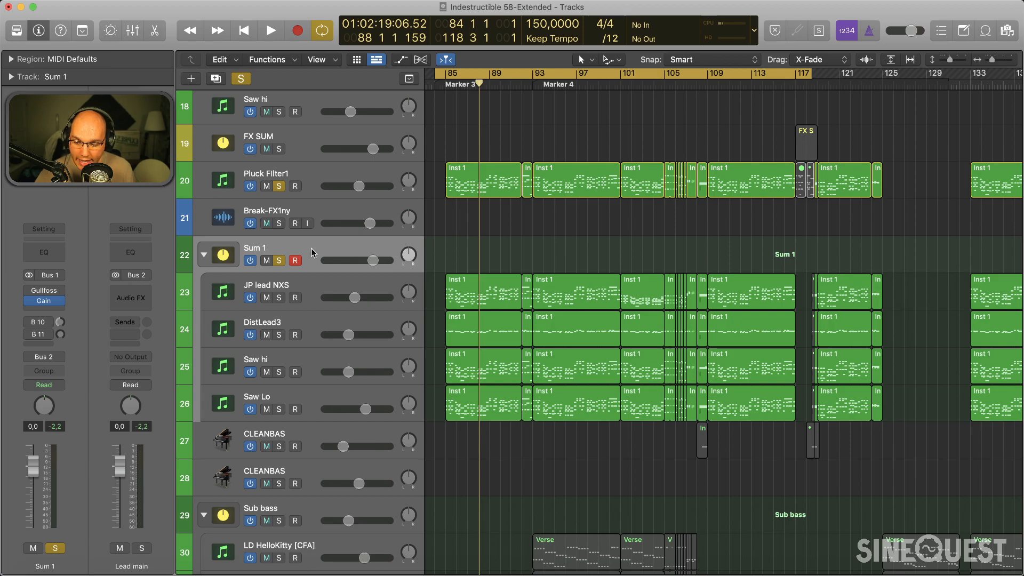
{"action": "left_click", "coordinate": [309, 173]}
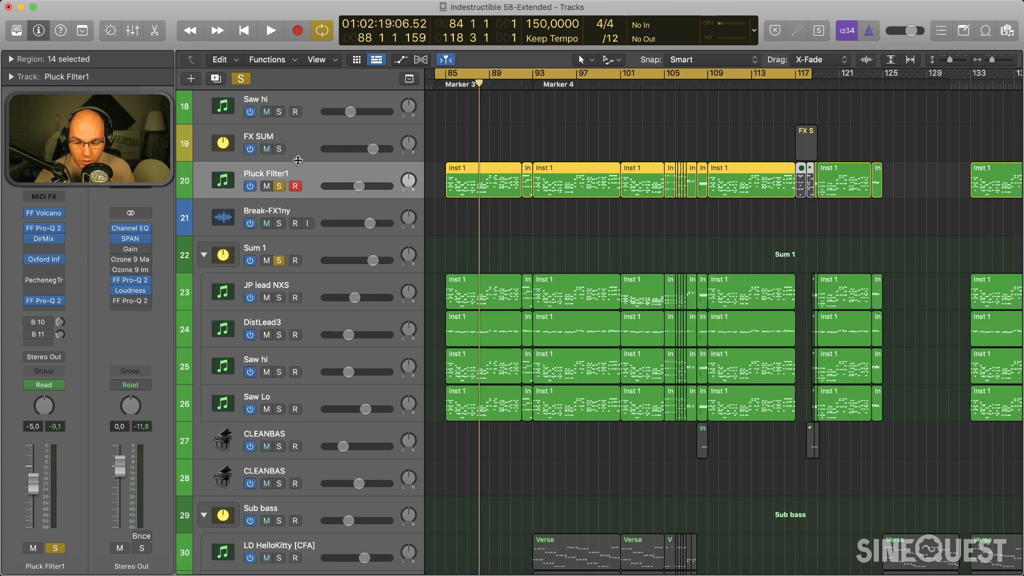
Step: Create one software instrument track with an empty channel strip and Output 1 + 2 below Pluck Filter1
{"action": "left_click", "coordinate": [191, 78]}
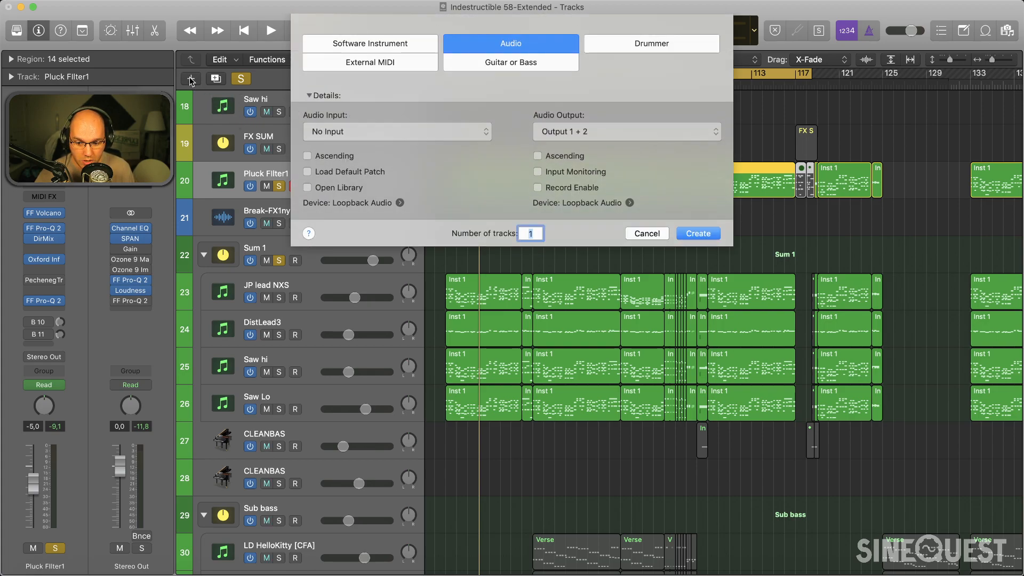
{"action": "left_click", "coordinate": [424, 47]}
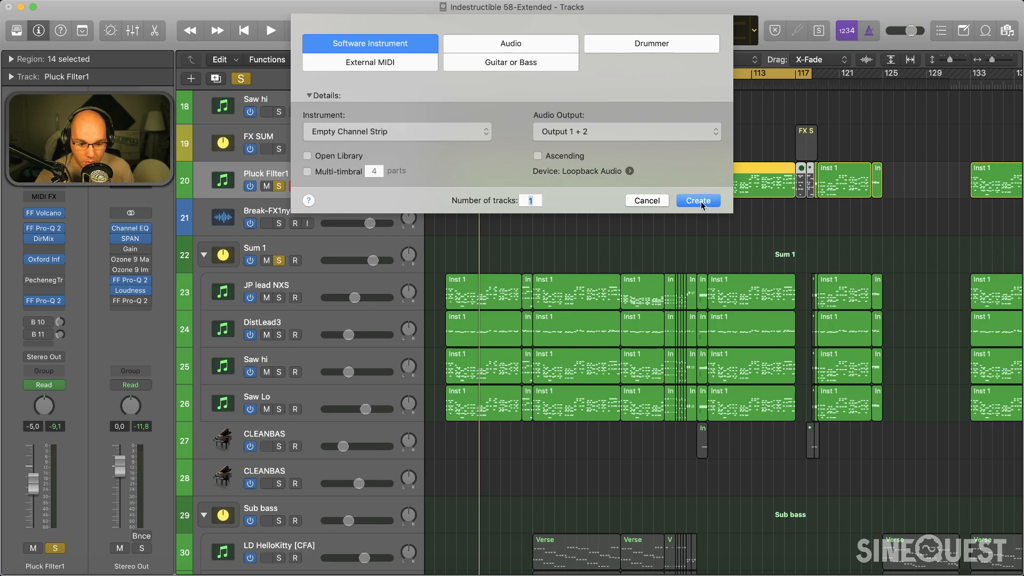
{"action": "left_click", "coordinate": [699, 200]}
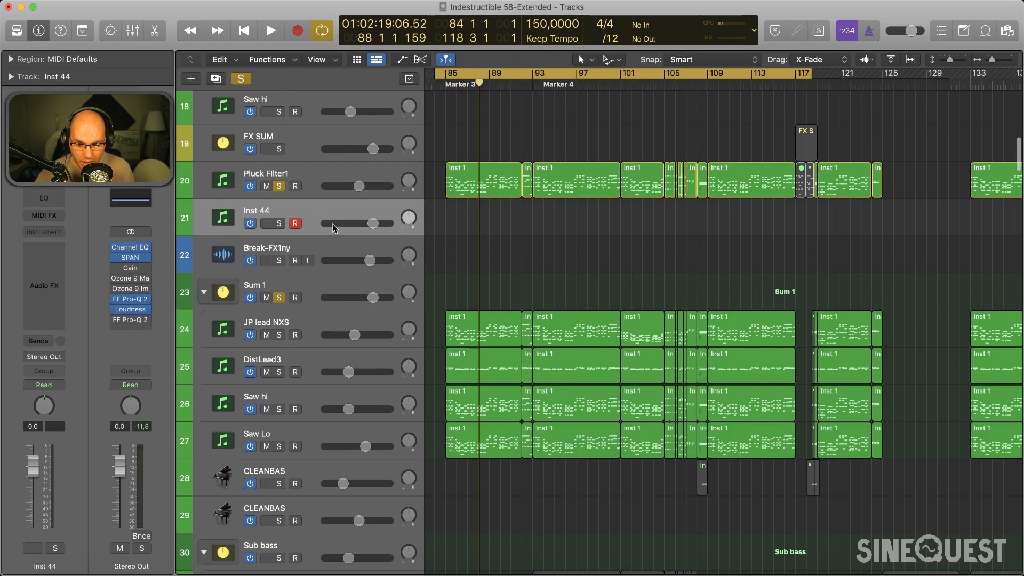
Step: Load FabFilter's FF Volcano 2 in stereo as an AU MIDI-controlled effect on Inst 44 and move its window clear of the track headers
{"action": "left_click", "coordinate": [52, 232]}
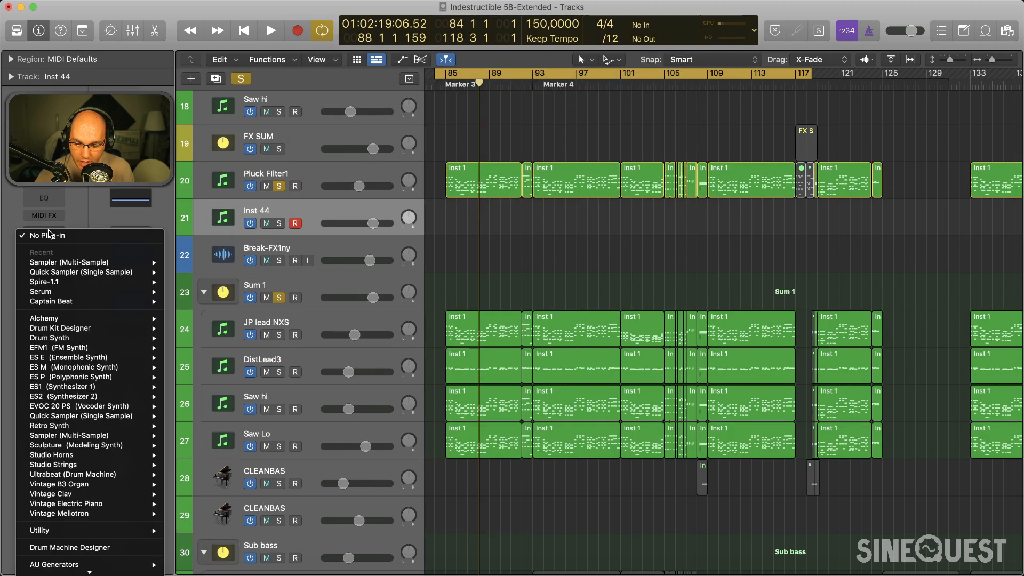
{"action": "scroll", "coordinate": [72, 400], "scroll_direction": "down", "scroll_amount": 2}
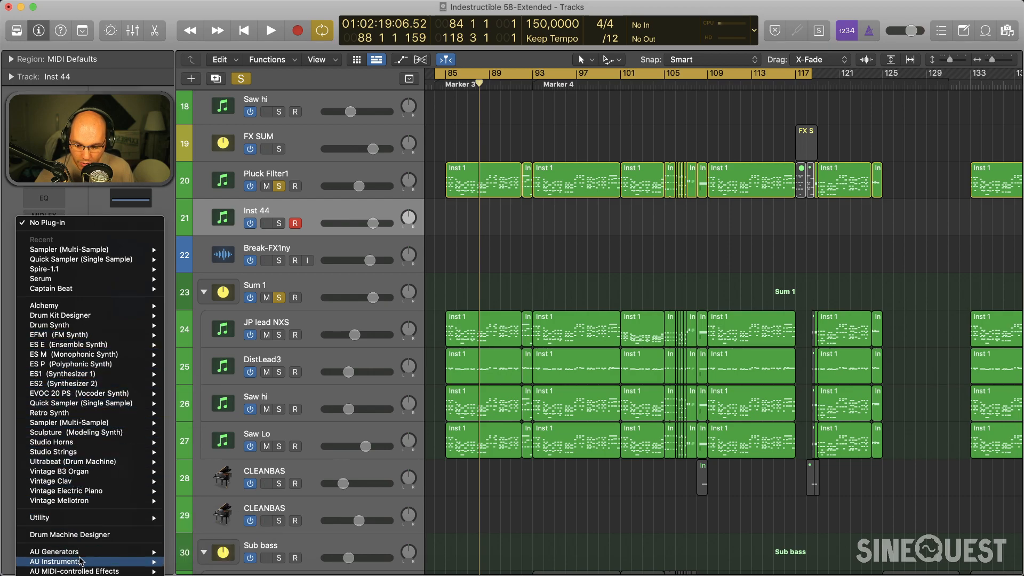
{"action": "mouse_move", "coordinate": [84, 561]}
{"action": "mouse_move", "coordinate": [53, 572]}
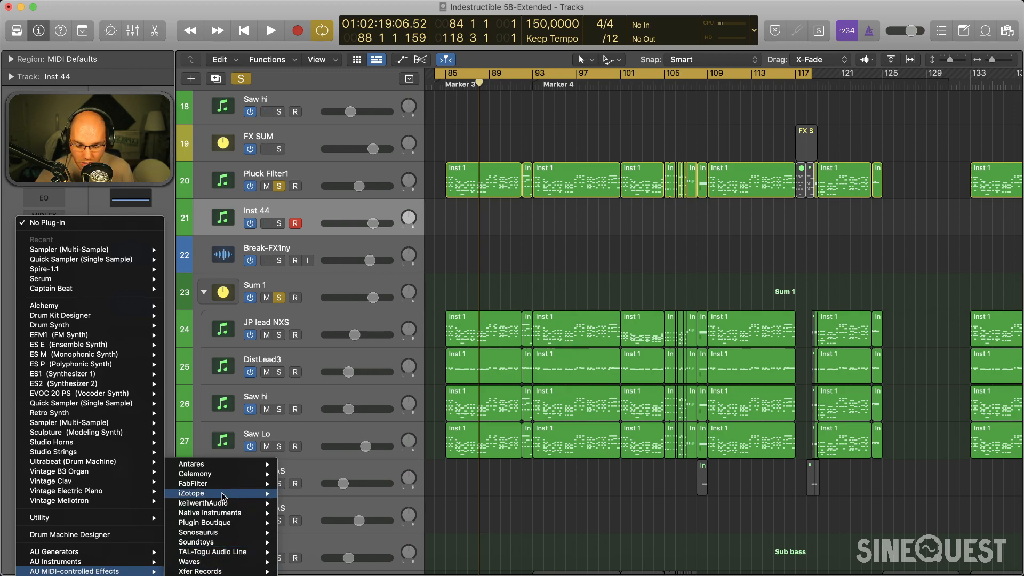
{"action": "mouse_move", "coordinate": [231, 532]}
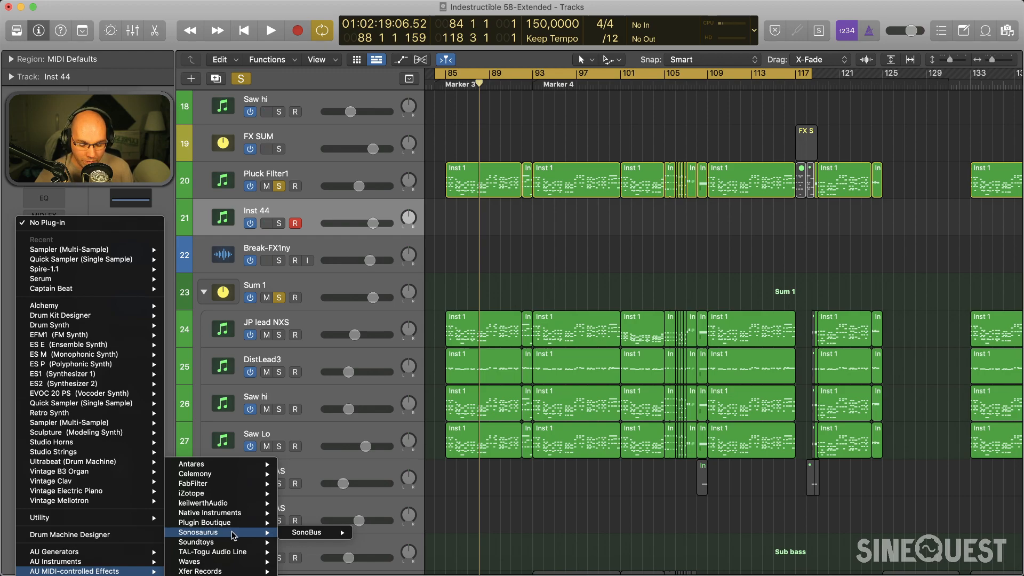
{"action": "mouse_move", "coordinate": [250, 486]}
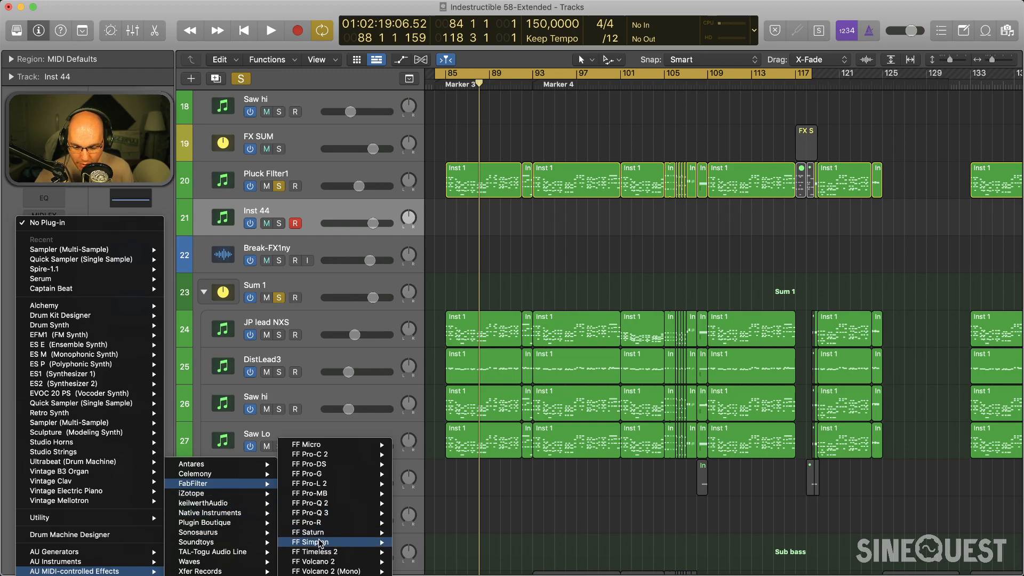
{"action": "mouse_move", "coordinate": [328, 563]}
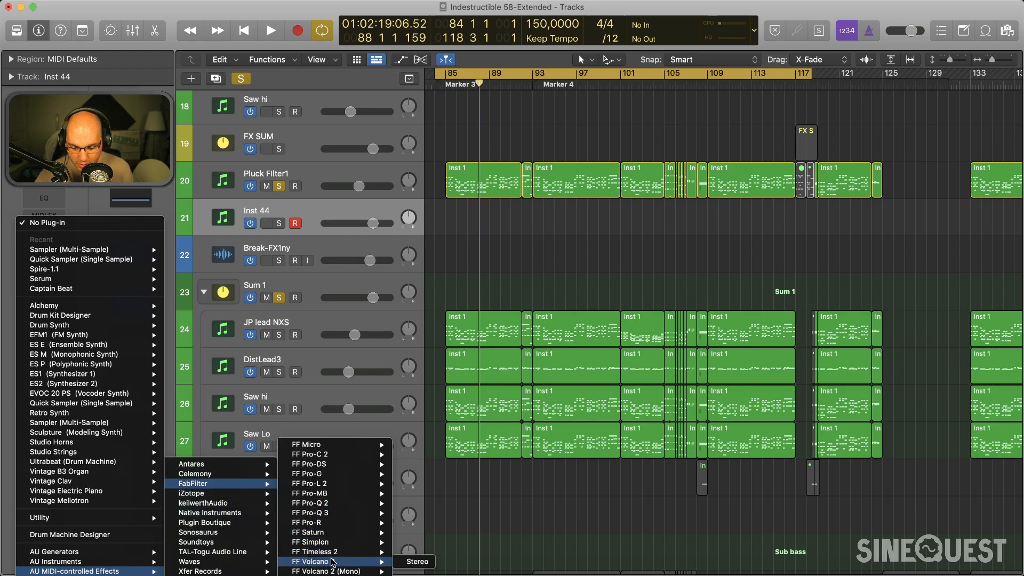
{"action": "left_click", "coordinate": [414, 561]}
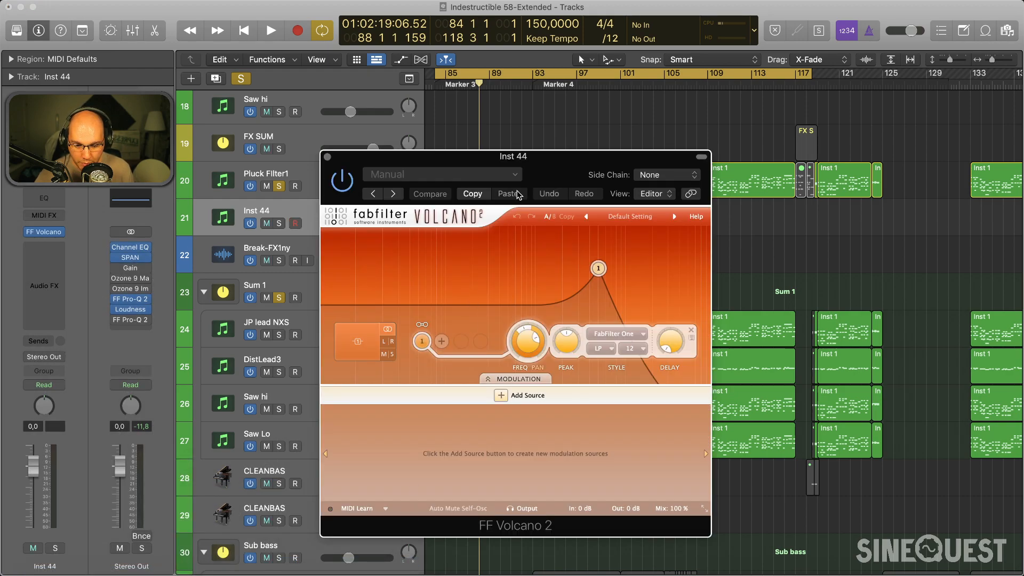
{"action": "left_click_drag", "start_coordinate": [622, 145], "coordinate": [803, 167]}
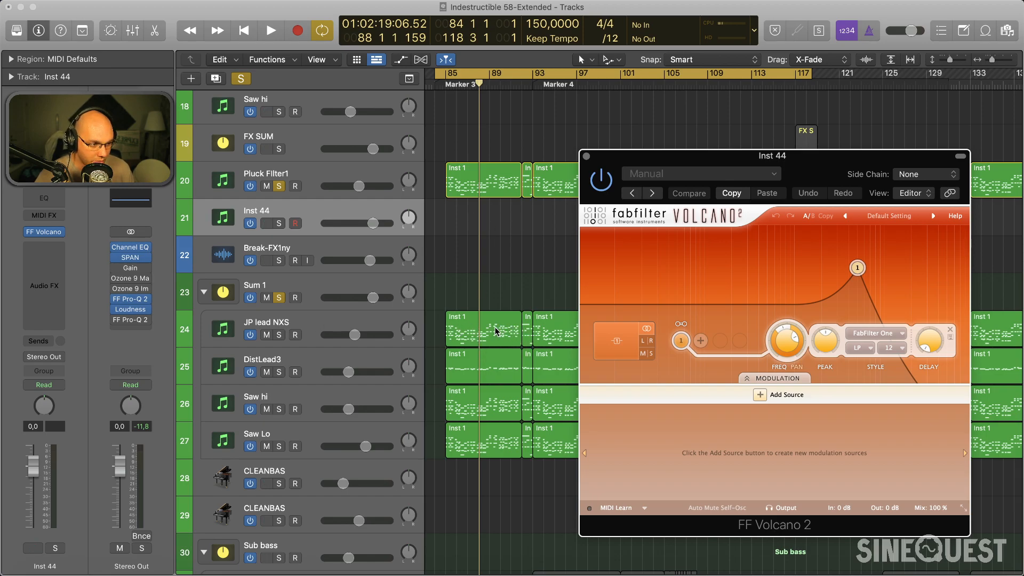
Step: Copy the bar 85 region of JP lead NXS onto Inst 44 and add an envelope generator with MIDI triggering in Volcano 2
{"action": "left_click_drag", "start_coordinate": [487, 336], "coordinate": [487, 233]}
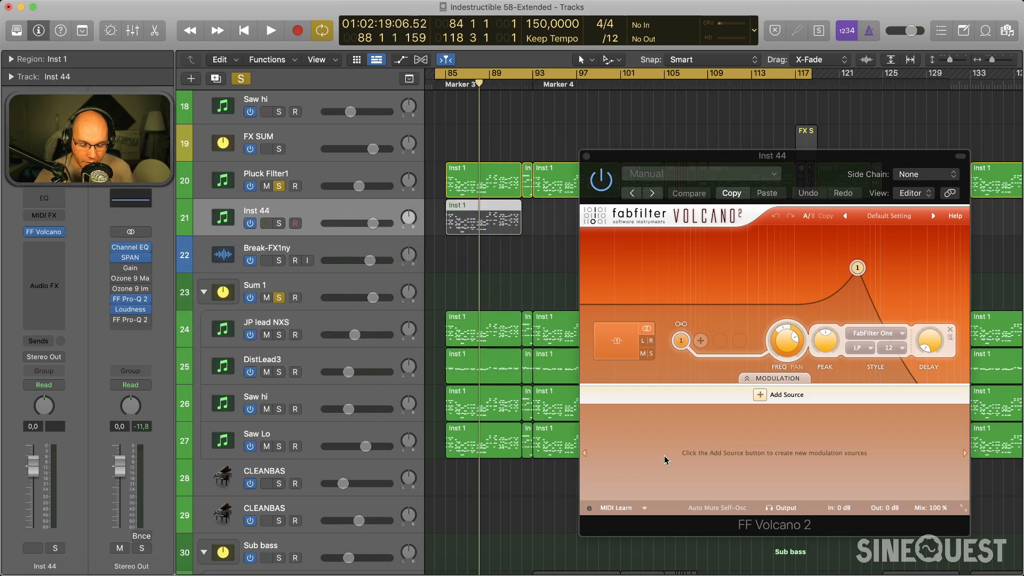
{"action": "left_click", "coordinate": [760, 395]}
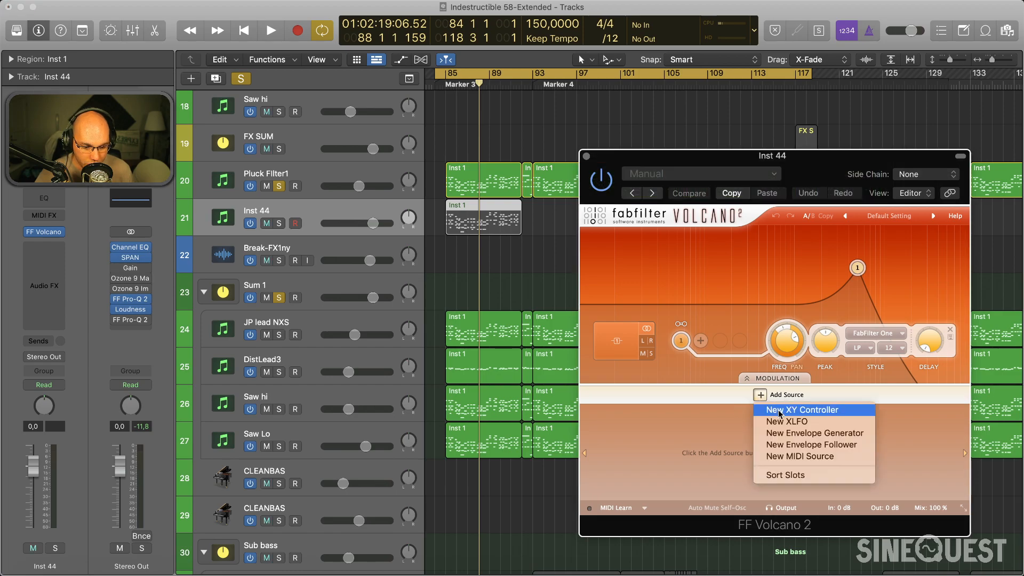
{"action": "left_click", "coordinate": [783, 433]}
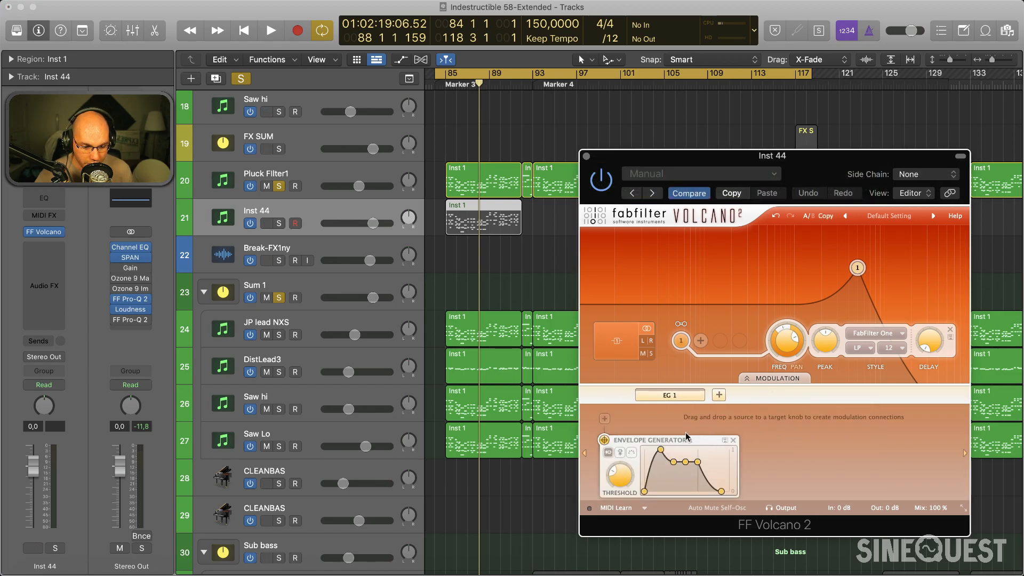
{"action": "left_click", "coordinate": [633, 454]}
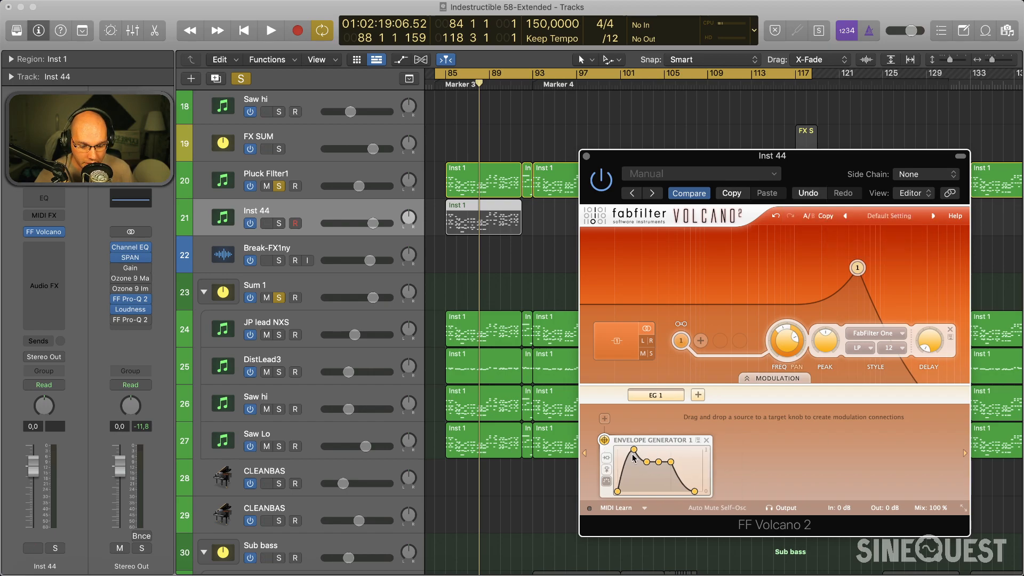
Step: Solo Inst 44 and play the passage briefly to check that the copied notes reach Volcano 2
{"action": "left_click", "coordinate": [279, 223]}
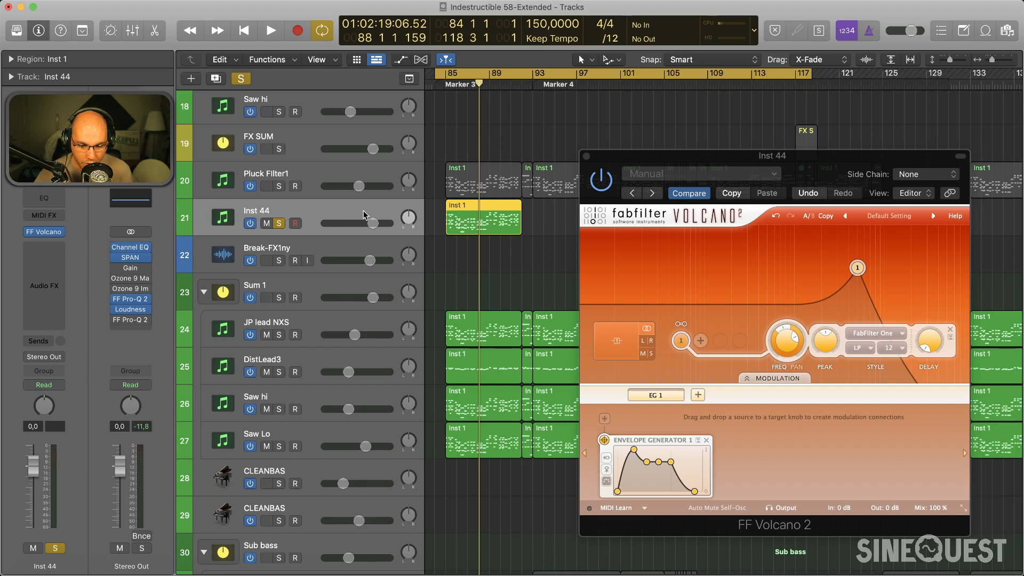
{"action": "key", "text": "space"}
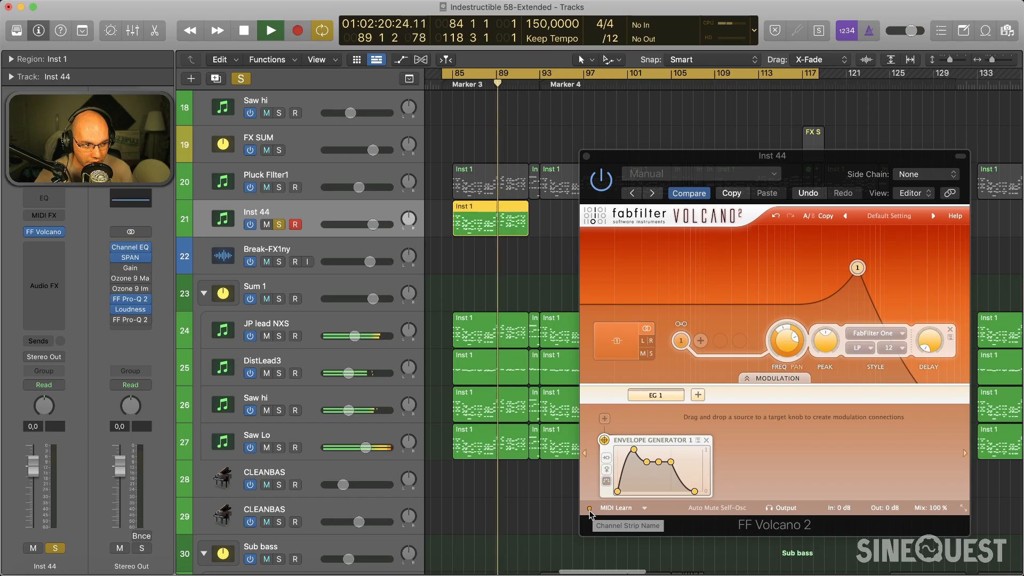
{"action": "key", "text": "space"}
Step: Assign the envelope generator to the filter 1 frequency and play the passage from the start of the cycle
{"action": "left_click_drag", "start_coordinate": [604, 441], "coordinate": [786, 340]}
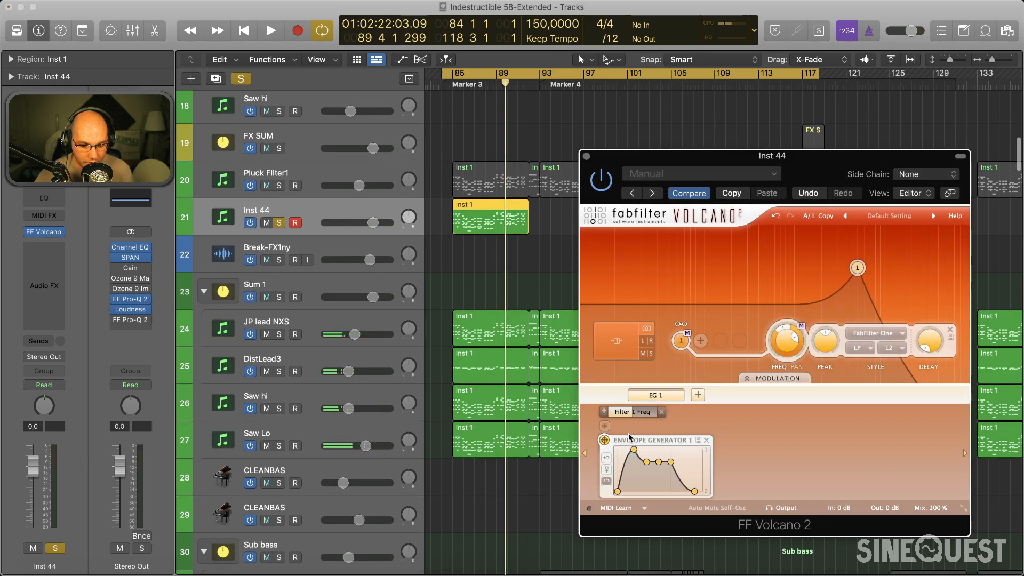
{"action": "key", "text": "space"}
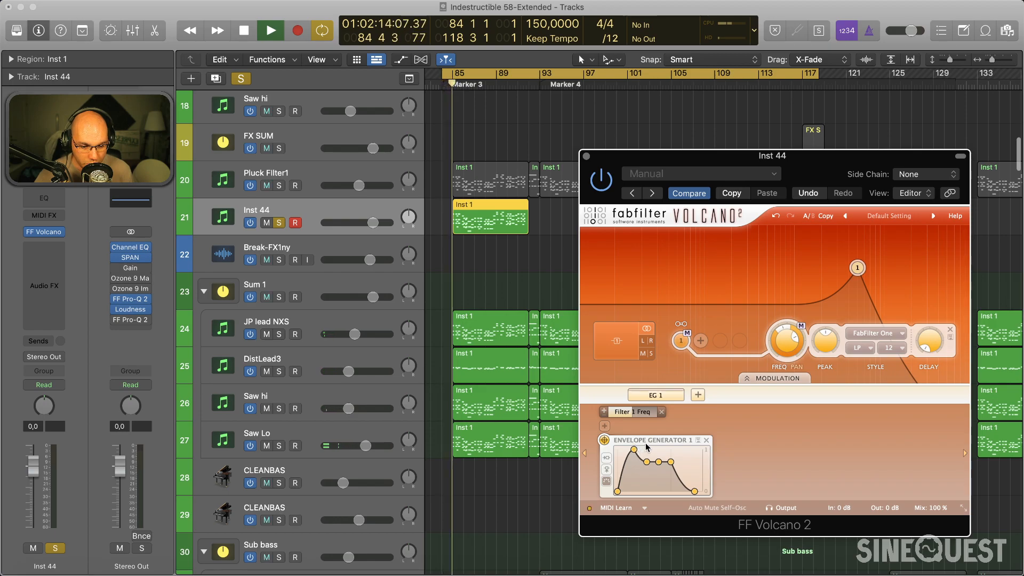
{"action": "mouse_move", "coordinate": [635, 413]}
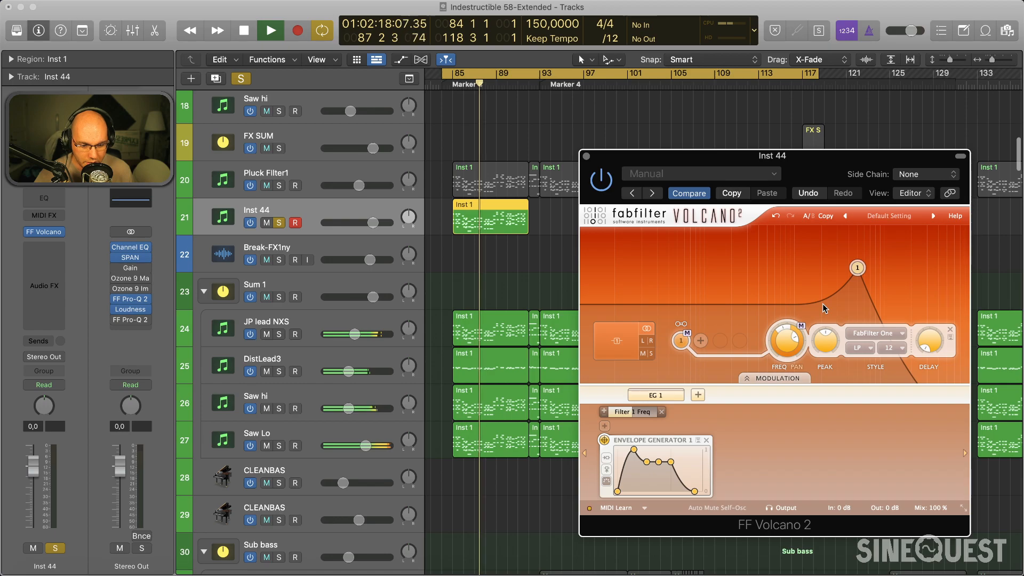
{"action": "key", "text": "space"}
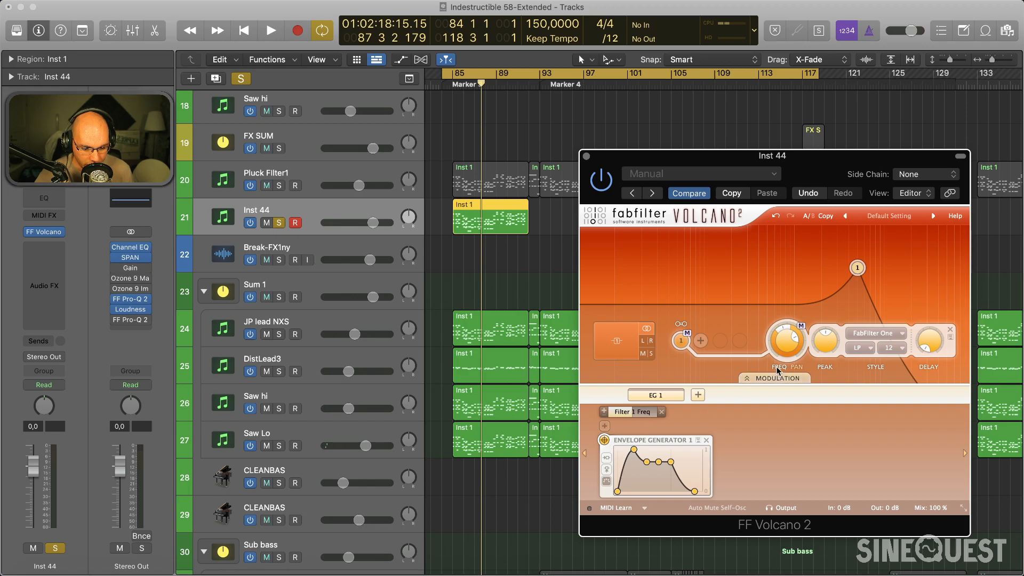
Step: Lower the envelope generator's sustain level to zero and replay the copied region to observe the triggering
{"action": "left_click_drag", "start_coordinate": [659, 464], "coordinate": [657, 507]}
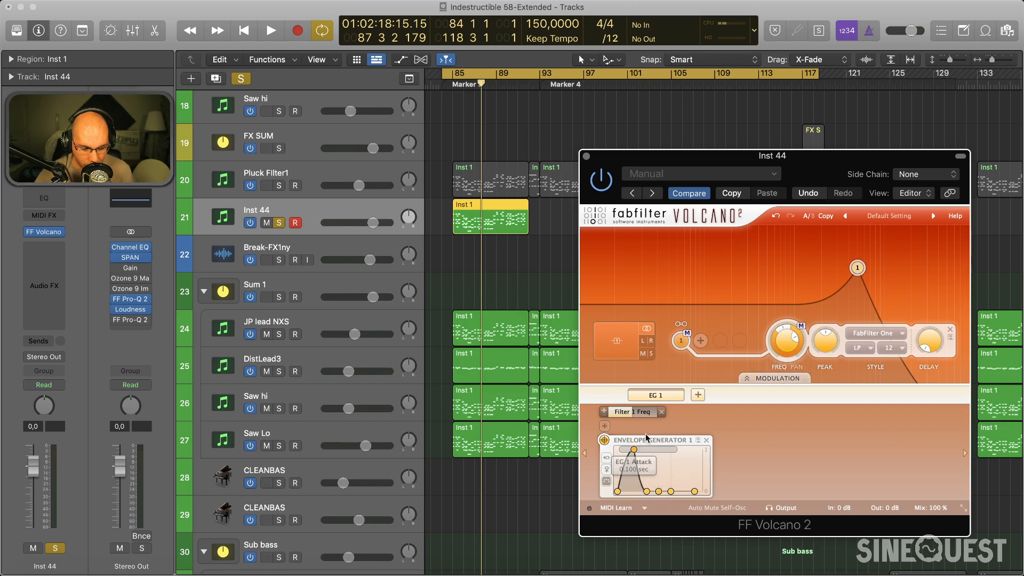
{"action": "key", "text": "space"}
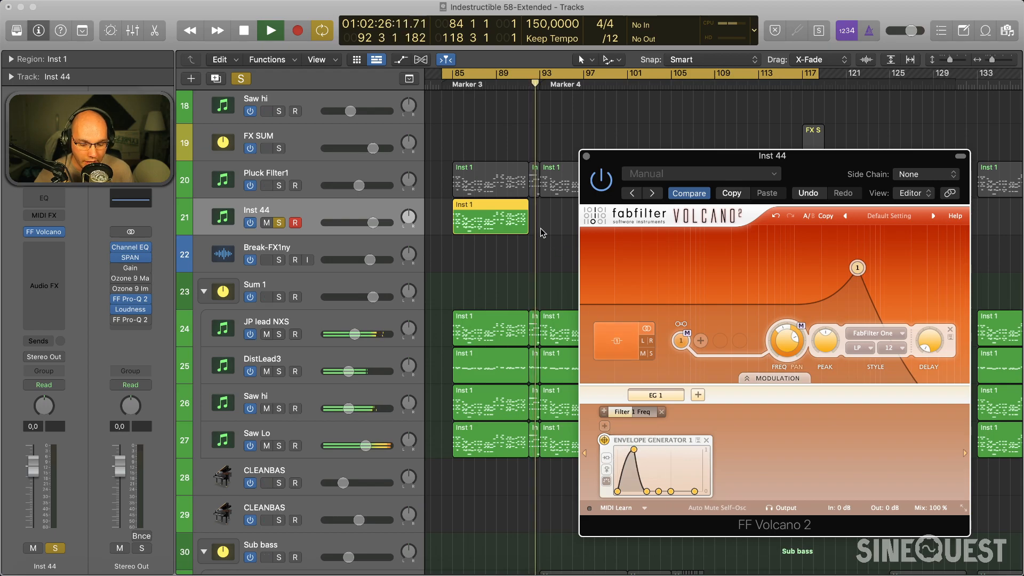
{"action": "key", "text": "space"}
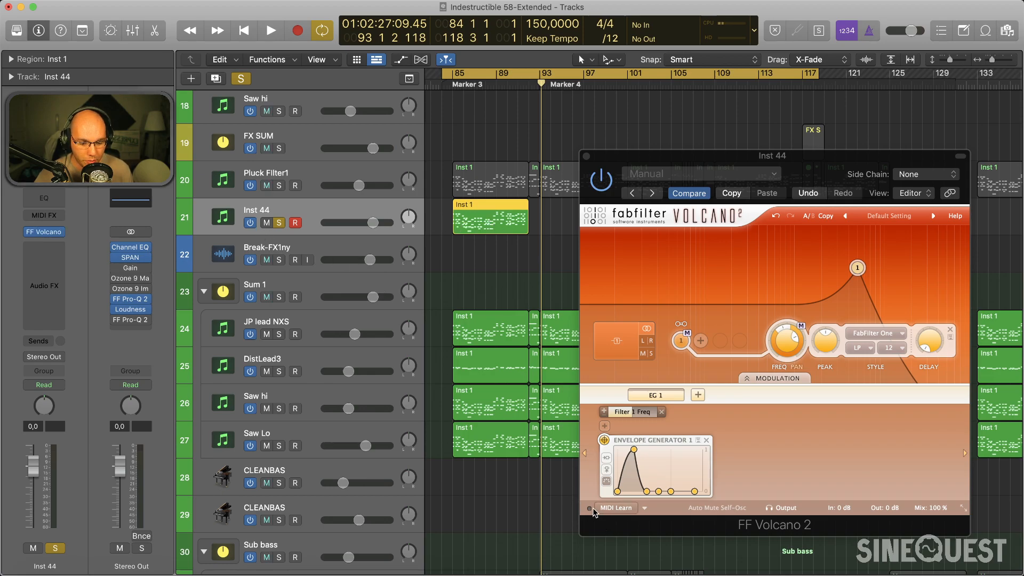
Step: Examine Volcano 2's side-chain source options, keeping None selected and shifting the plug-in window out of the way
{"action": "mouse_move", "coordinate": [596, 509]}
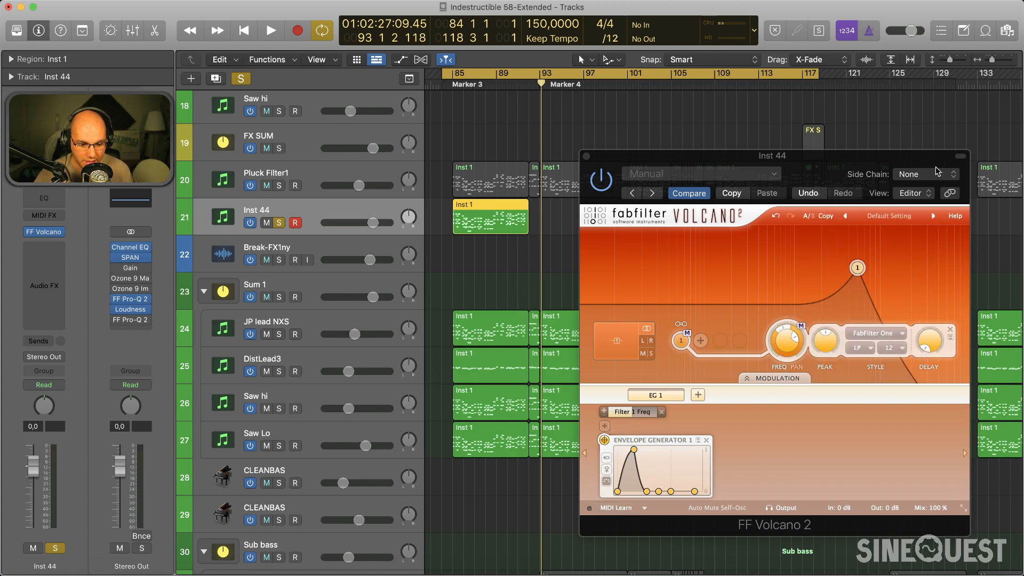
{"action": "left_click_drag", "start_coordinate": [907, 159], "coordinate": [882, 116]}
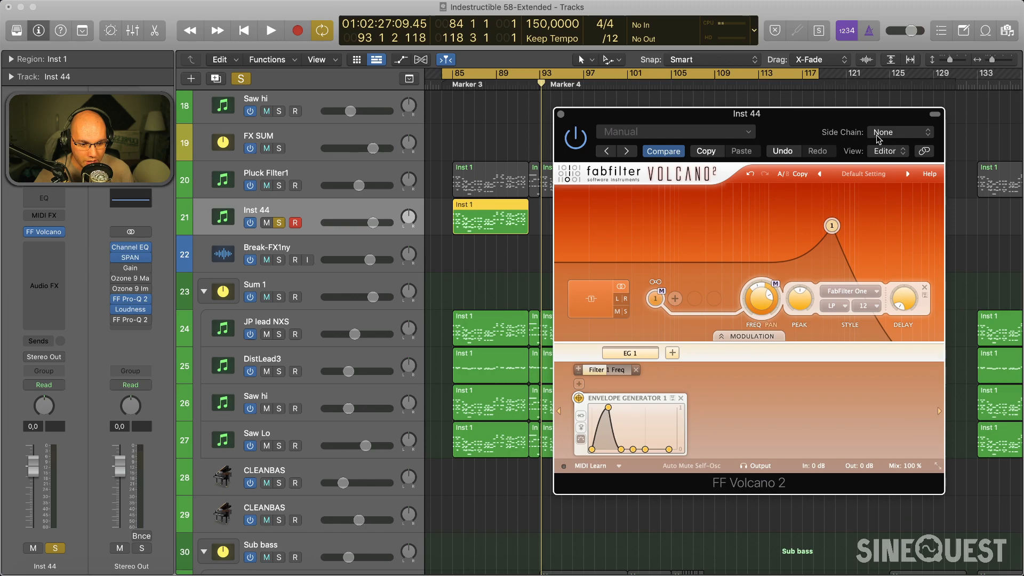
{"action": "left_click", "coordinate": [883, 133]}
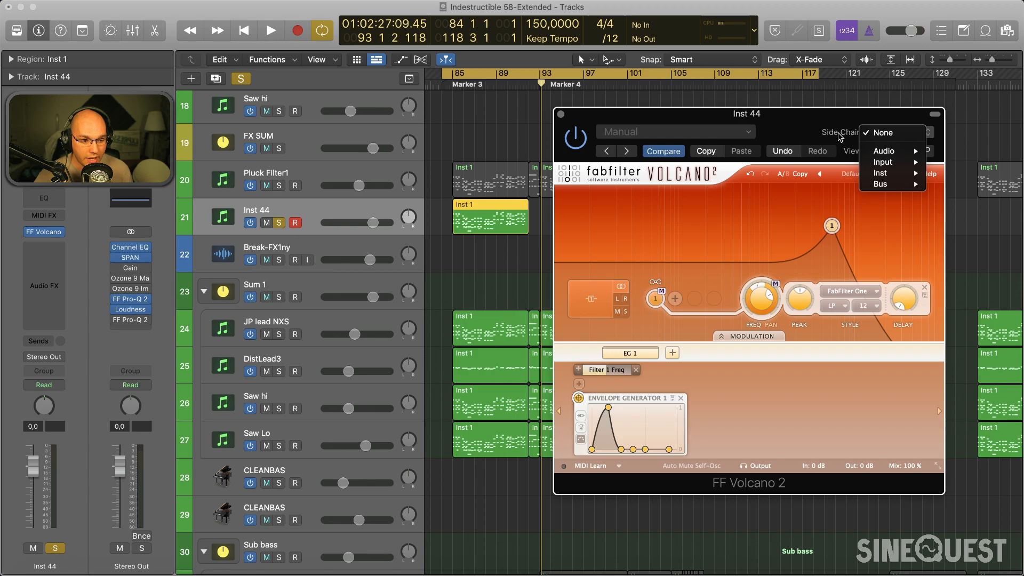
{"action": "left_click", "coordinate": [881, 136]}
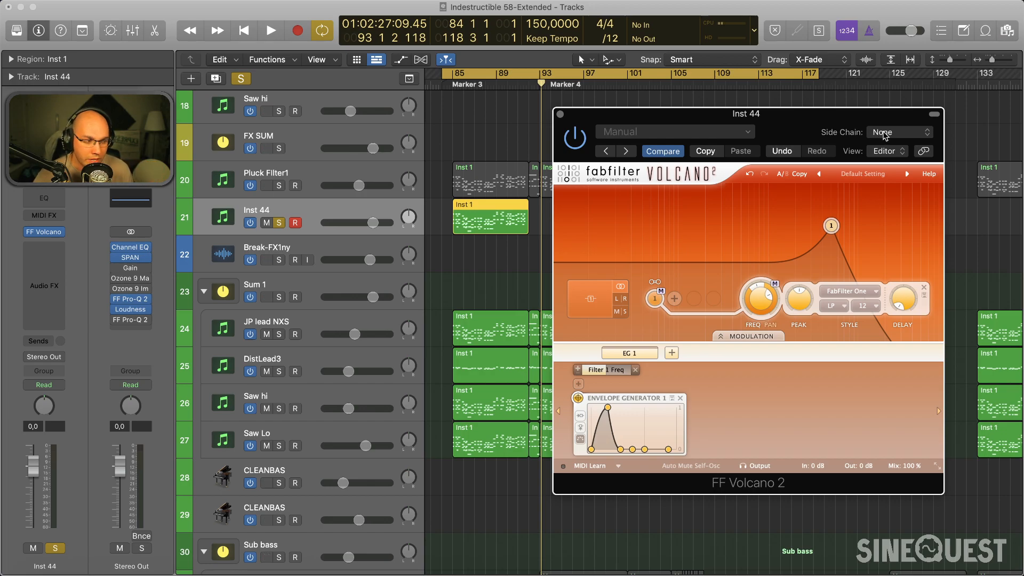
{"action": "left_click", "coordinate": [896, 133]}
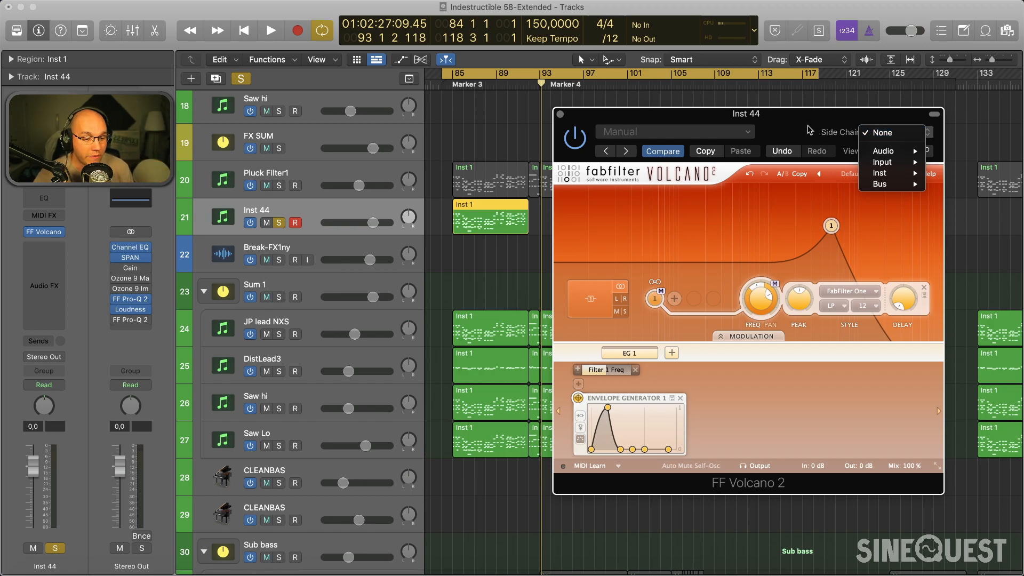
{"action": "left_click_drag", "start_coordinate": [809, 130], "coordinate": [798, 130]}
{"action": "left_click", "coordinate": [884, 132]}
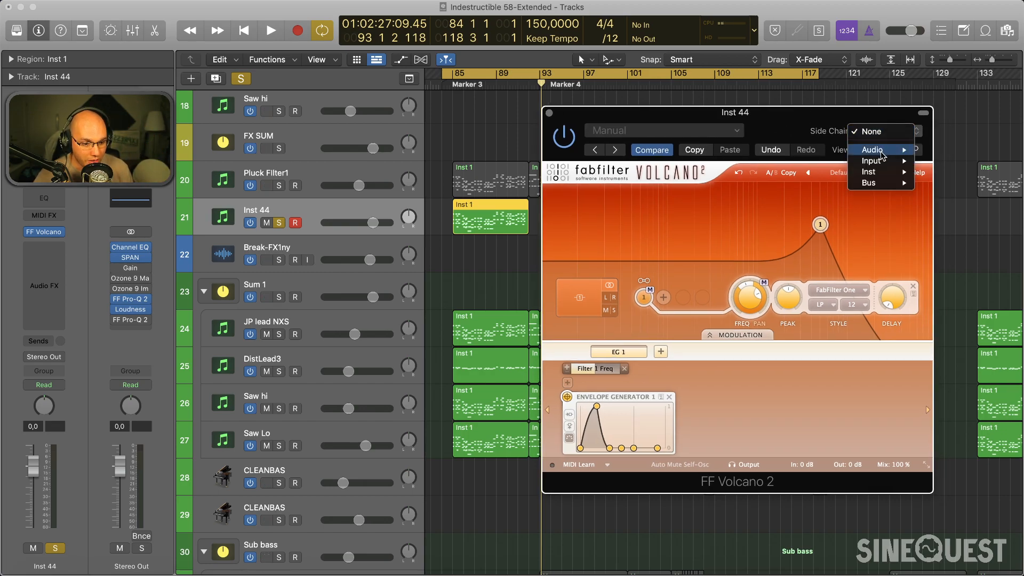
{"action": "mouse_move", "coordinate": [883, 154]}
{"action": "left_click", "coordinate": [872, 107]}
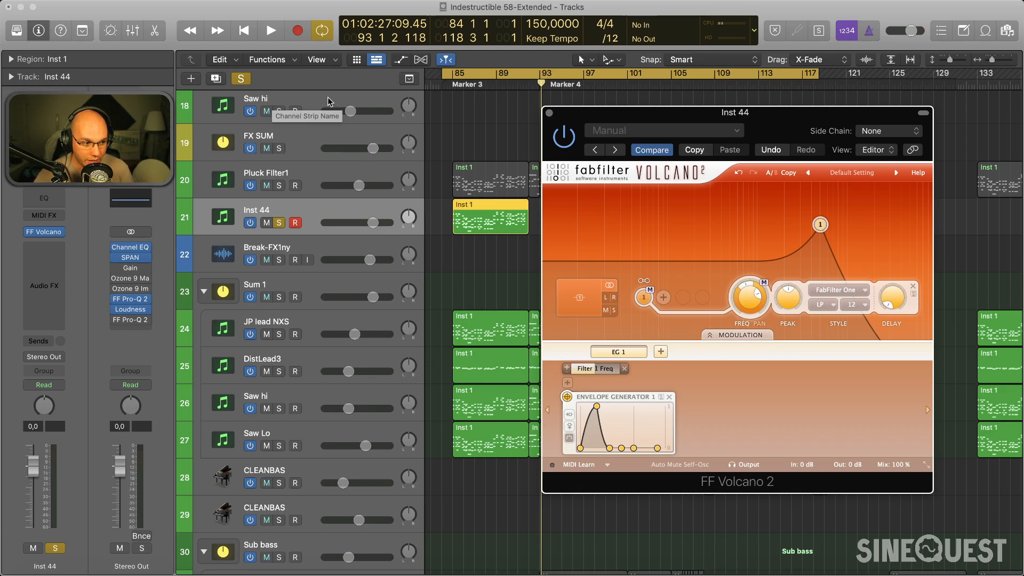
Step: Close the Volcano 2 window and delete the Inst 44 track together with its copied region
{"action": "scroll", "coordinate": [309, 206], "scroll_direction": "left", "scroll_amount": 1}
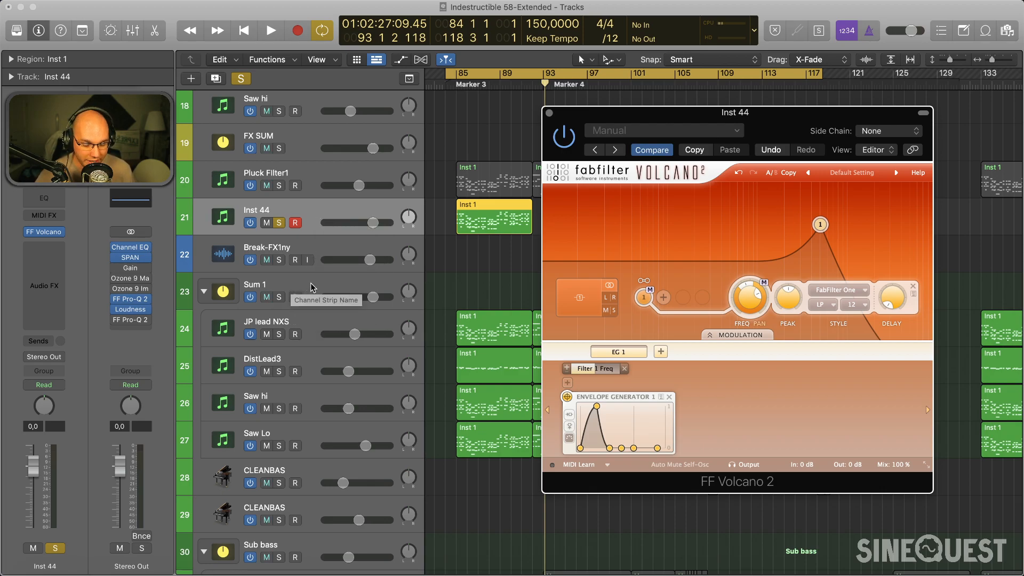
{"action": "left_click", "coordinate": [550, 113]}
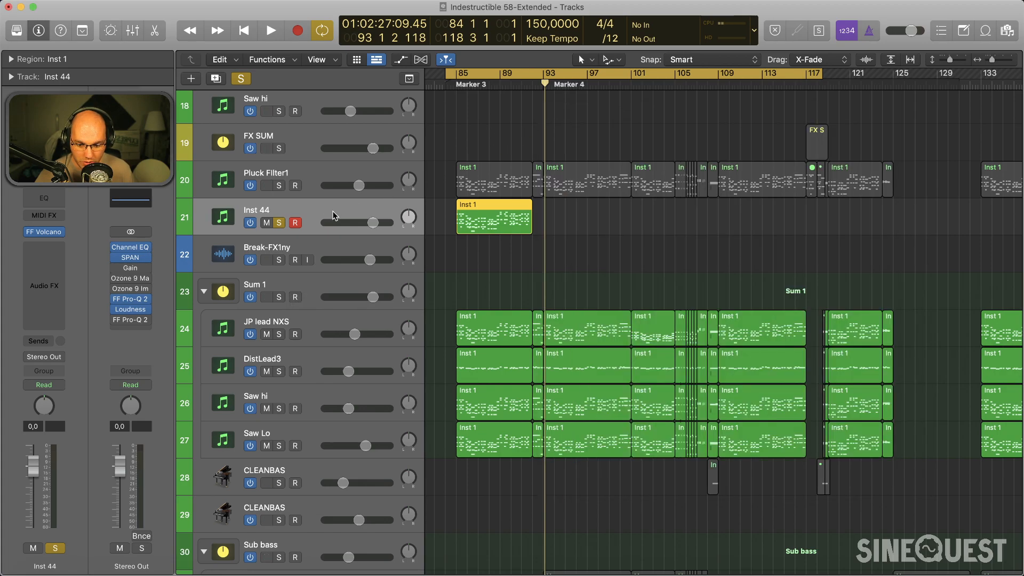
{"action": "key", "text": "Delete"}
{"action": "key", "text": "super+BackSpace"}
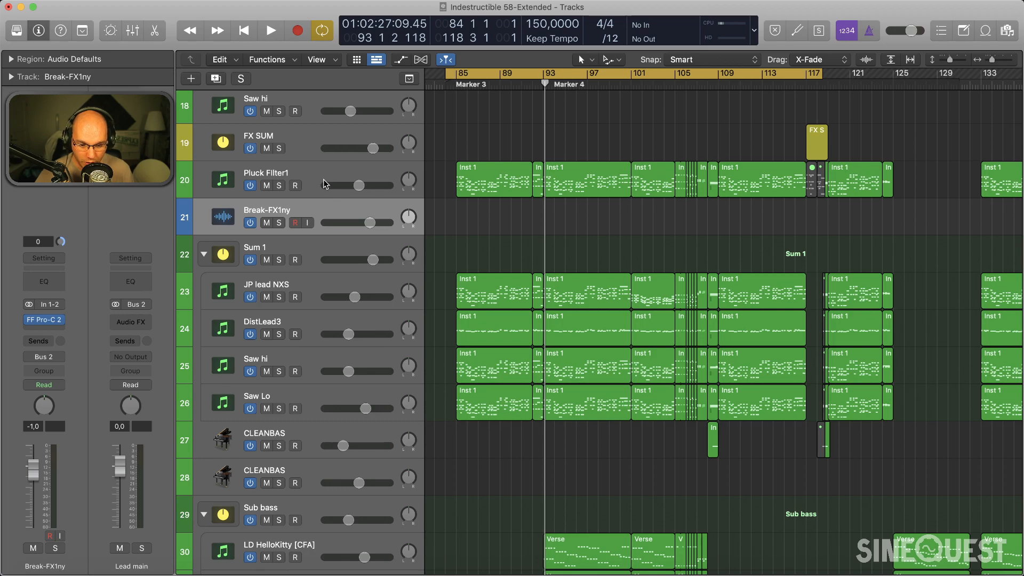
Step: Select JP lead NXS, set the cycle range from bar 93 to 101, and solo Sum 1 and Pluck Filter1
{"action": "left_click", "coordinate": [307, 291]}
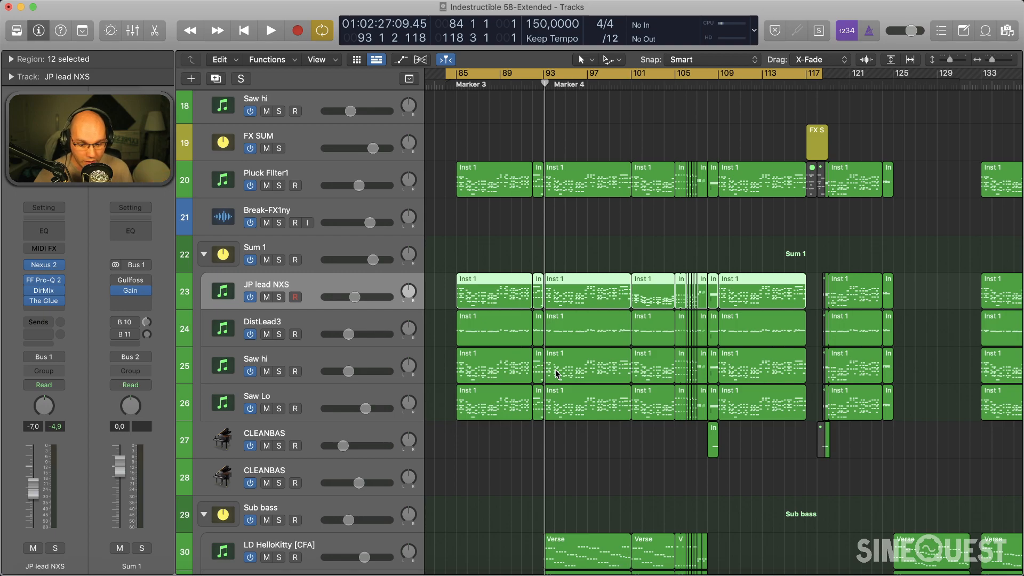
{"action": "left_click_drag", "start_coordinate": [545, 78], "coordinate": [634, 79]}
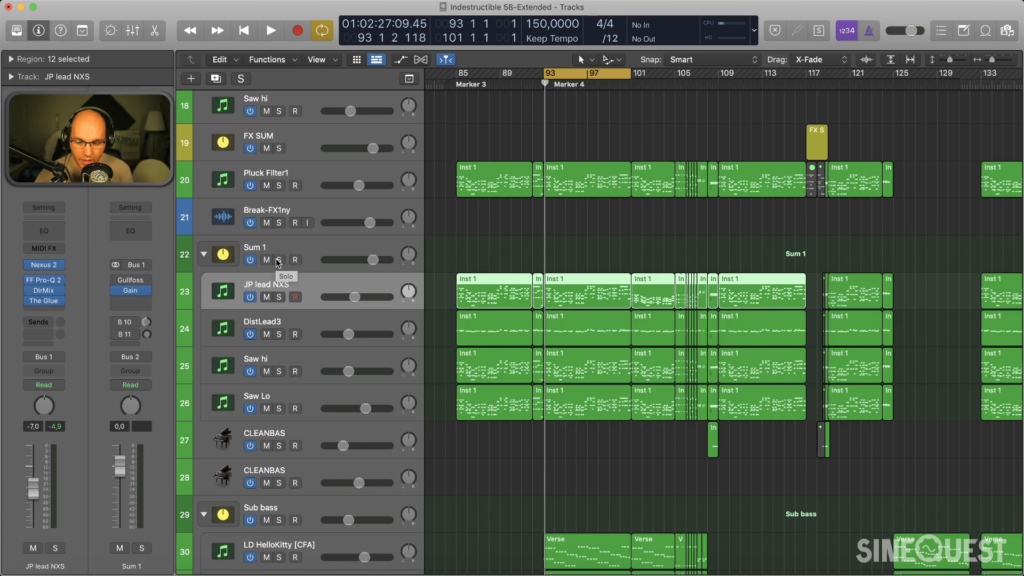
{"action": "left_click", "coordinate": [279, 260]}
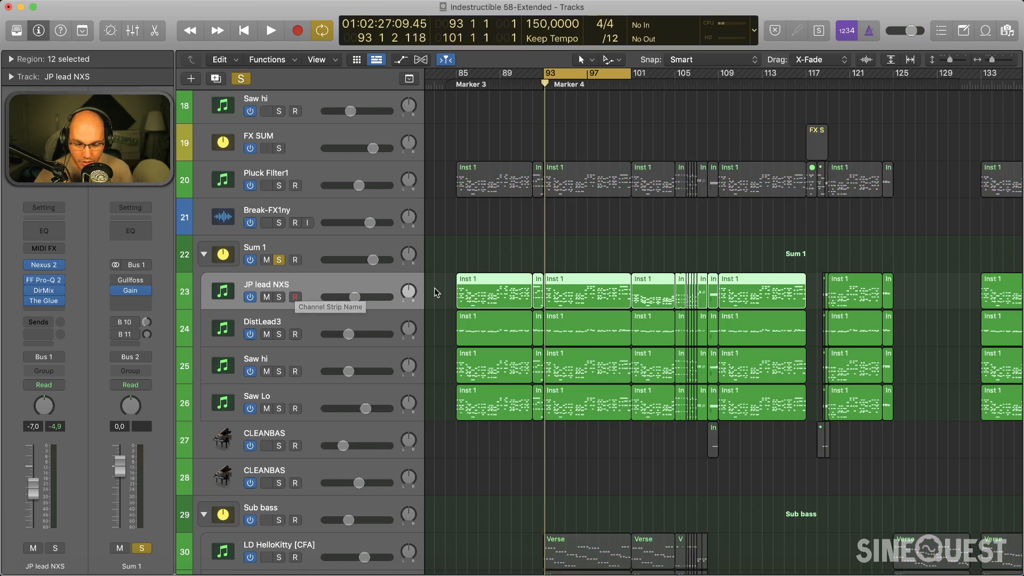
{"action": "left_click", "coordinate": [279, 186]}
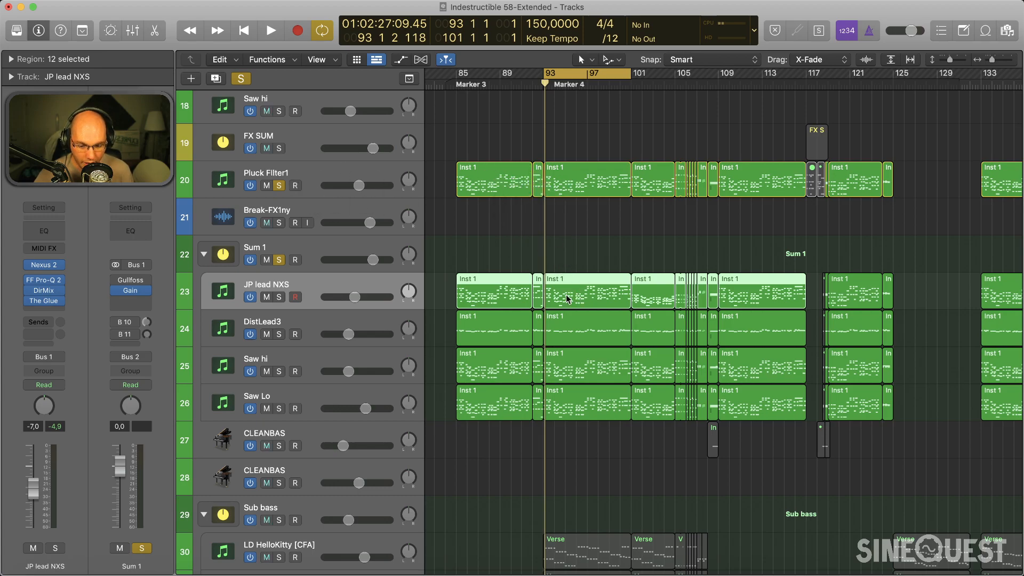
Step: Audition the soloed Sum 1 leads together with Pluck Filter1 from bar 93
{"action": "key", "text": "space"}
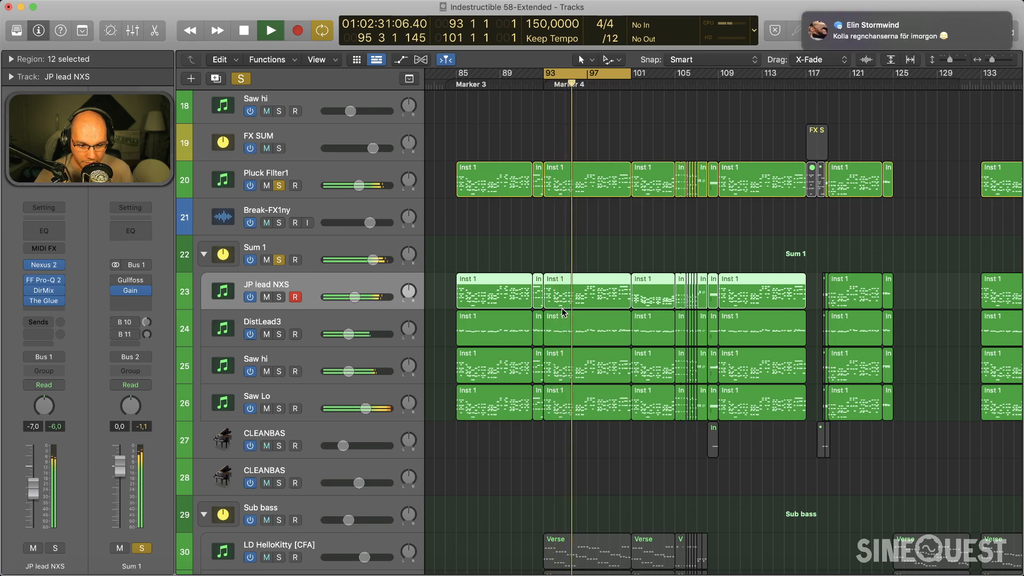
{"action": "key", "text": "space"}
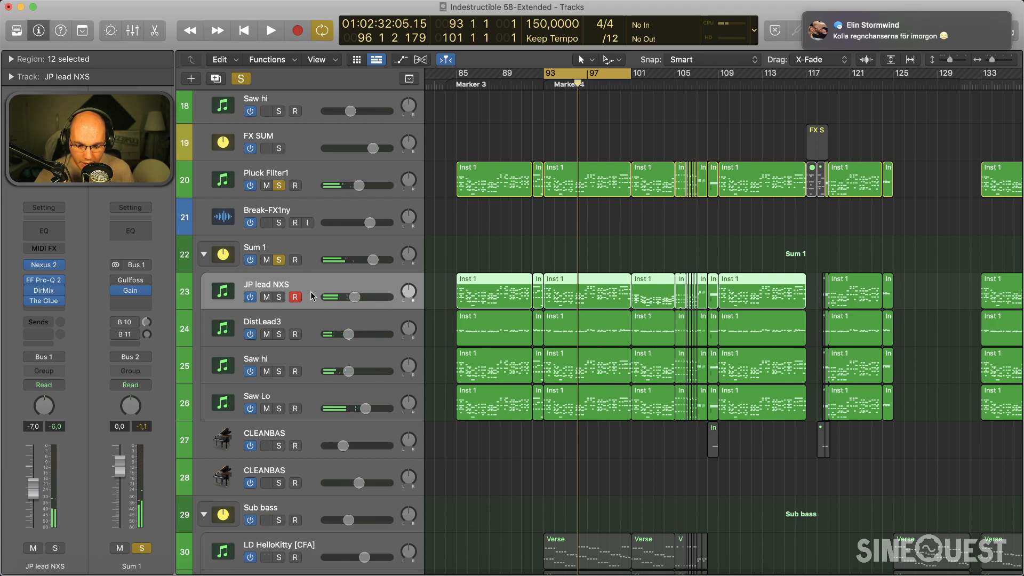
Step: Select the JP lead NXS, DistLead3, Saw hi and Saw Lo tracks and examine the Create Track Stack command without applying it
{"action": "left_click", "coordinate": [310, 392]}
{"action": "right_click", "coordinate": [309, 392]}
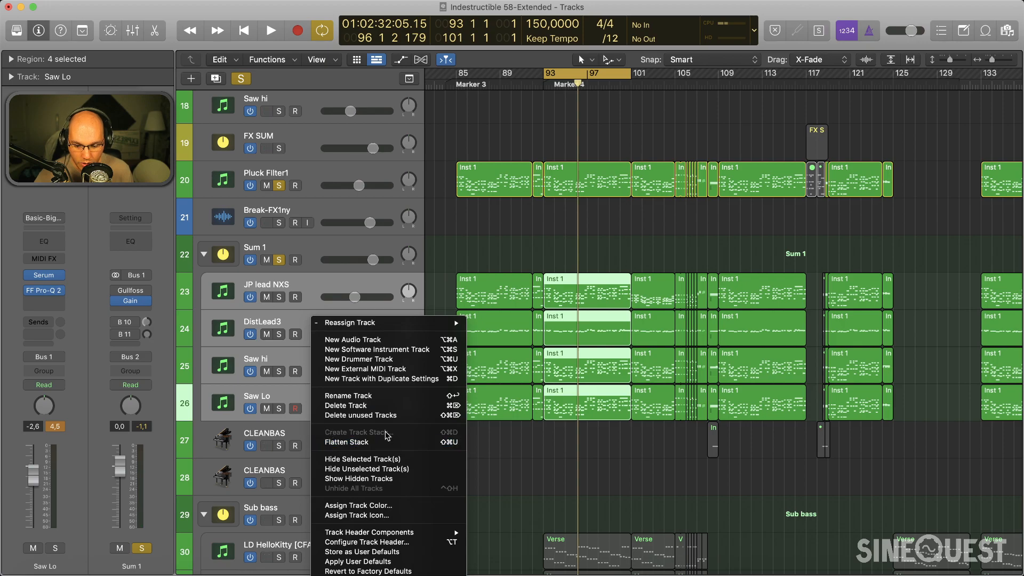
{"action": "left_click", "coordinate": [315, 259]}
{"action": "scroll", "coordinate": [315, 259], "scroll_direction": "left", "scroll_amount": 2}
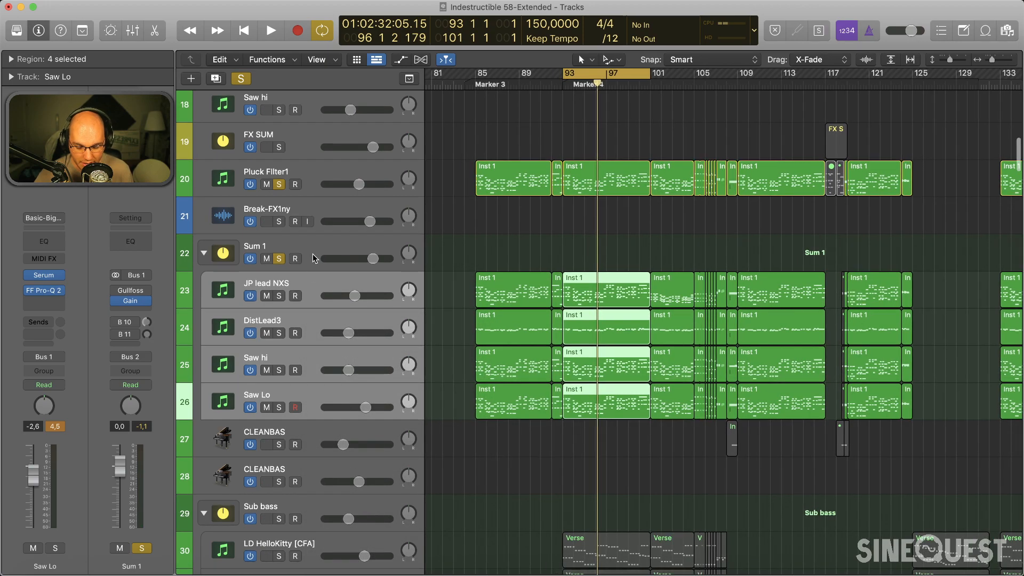
{"action": "scroll", "coordinate": [296, 374], "scroll_direction": "up", "scroll_amount": 1}
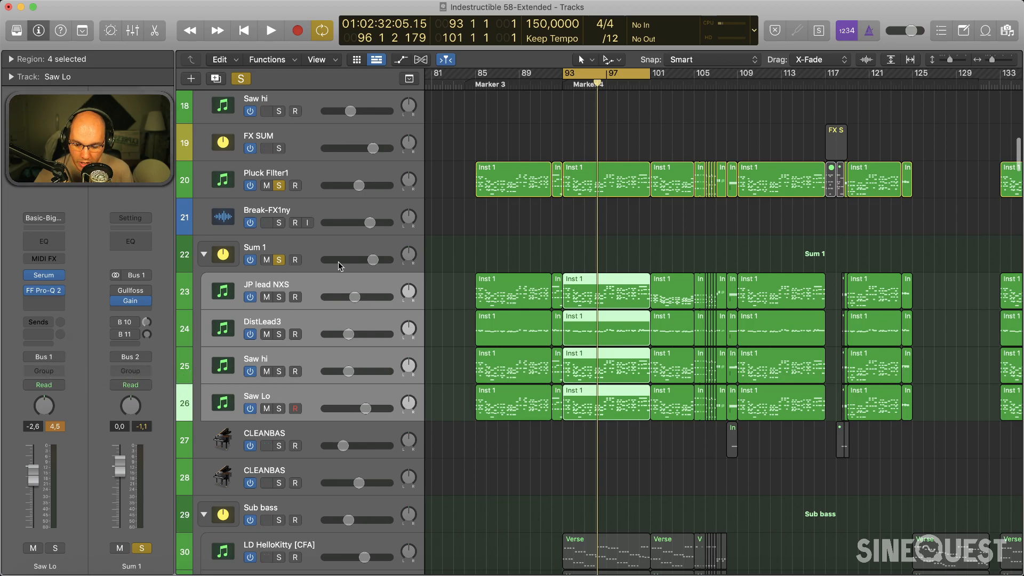
Step: Select Sum 1 and examine its output bus choices in the mixer, keeping Bus 2 assigned
{"action": "left_click", "coordinate": [305, 248]}
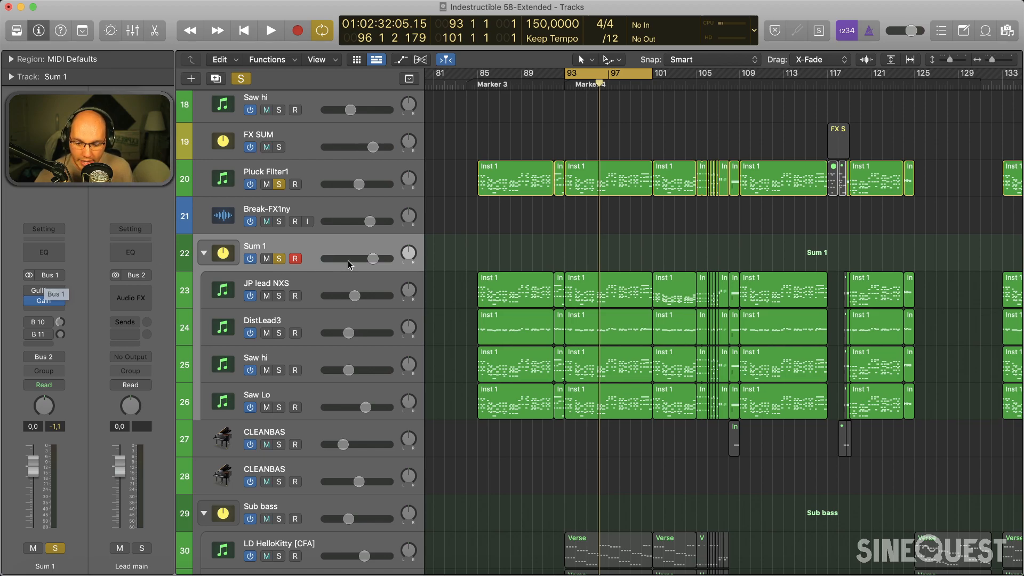
{"action": "key", "text": "x"}
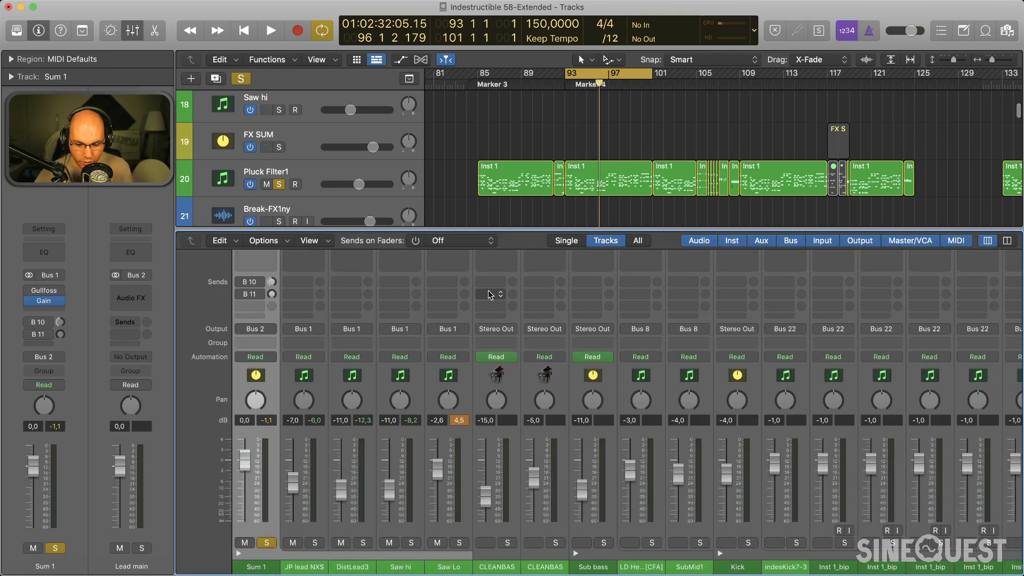
{"action": "scroll", "coordinate": [494, 364], "scroll_direction": "right", "scroll_amount": 3}
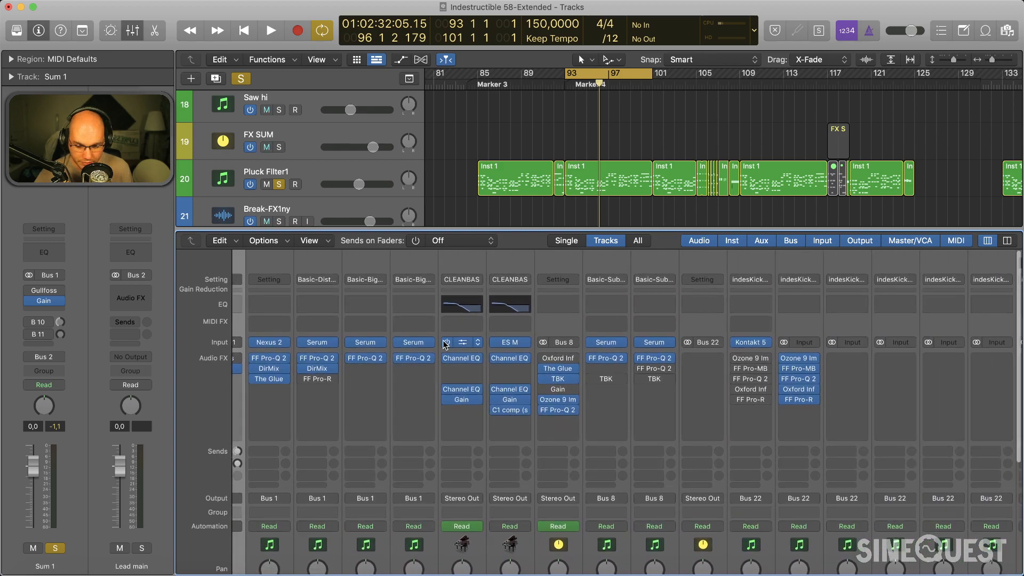
{"action": "scroll", "coordinate": [442, 344], "scroll_direction": "left", "scroll_amount": 6}
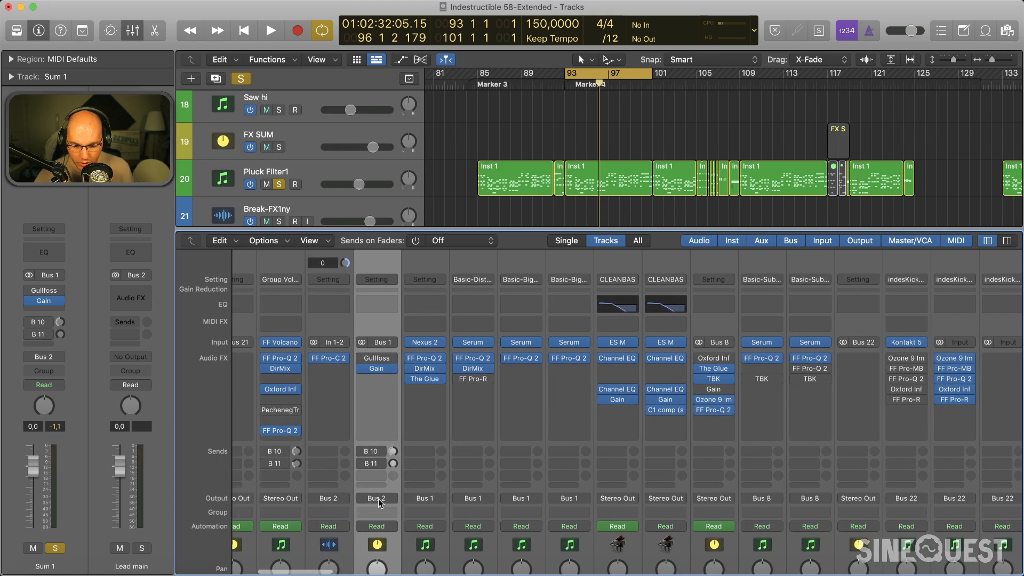
{"action": "left_click", "coordinate": [377, 499]}
{"action": "mouse_move", "coordinate": [396, 534]}
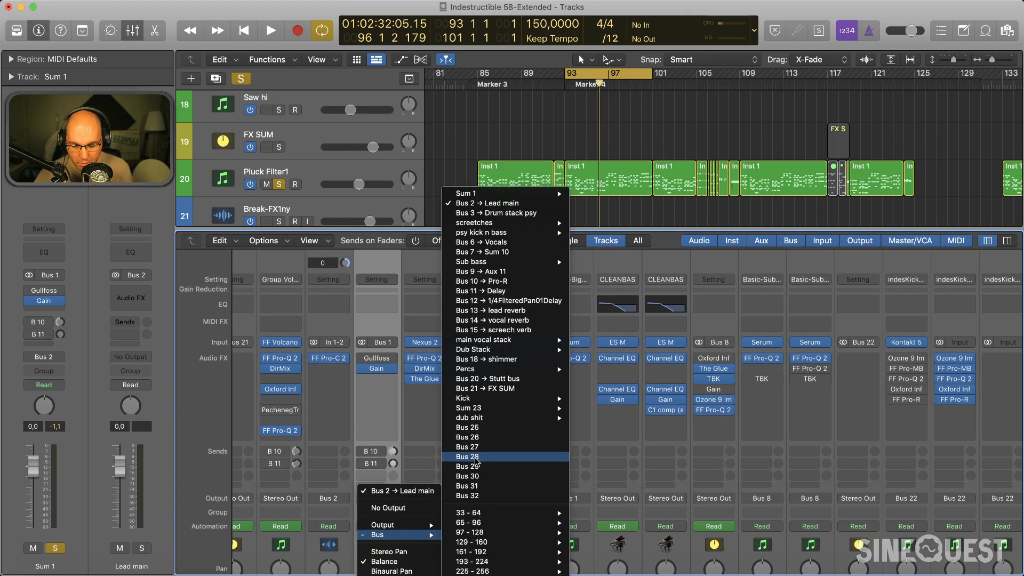
{"action": "left_click", "coordinate": [381, 408]}
Step: Look through the mixer's remaining channels for the aux fed by Bus 2, then hide the mixer
{"action": "scroll", "coordinate": [456, 430], "scroll_direction": "right", "scroll_amount": 1}
{"action": "scroll", "coordinate": [456, 430], "scroll_direction": "right", "scroll_amount": 20}
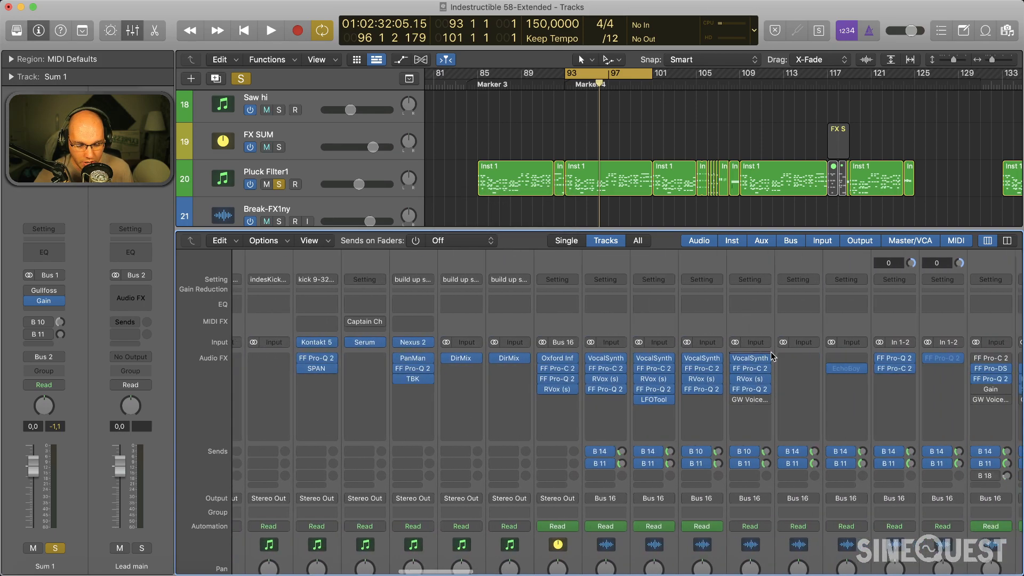
{"action": "scroll", "coordinate": [886, 469], "scroll_direction": "right", "scroll_amount": 20}
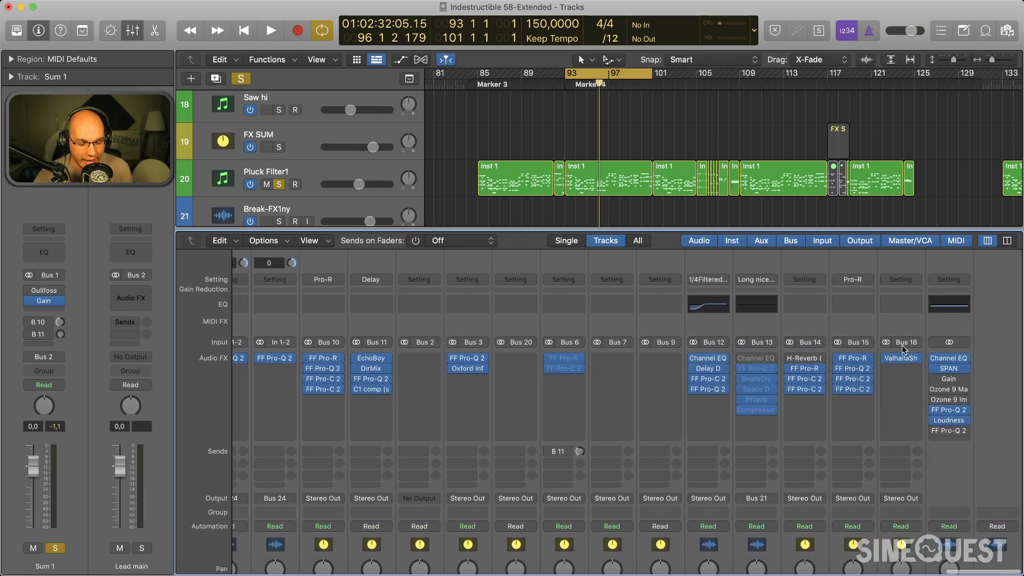
{"action": "key", "text": "x"}
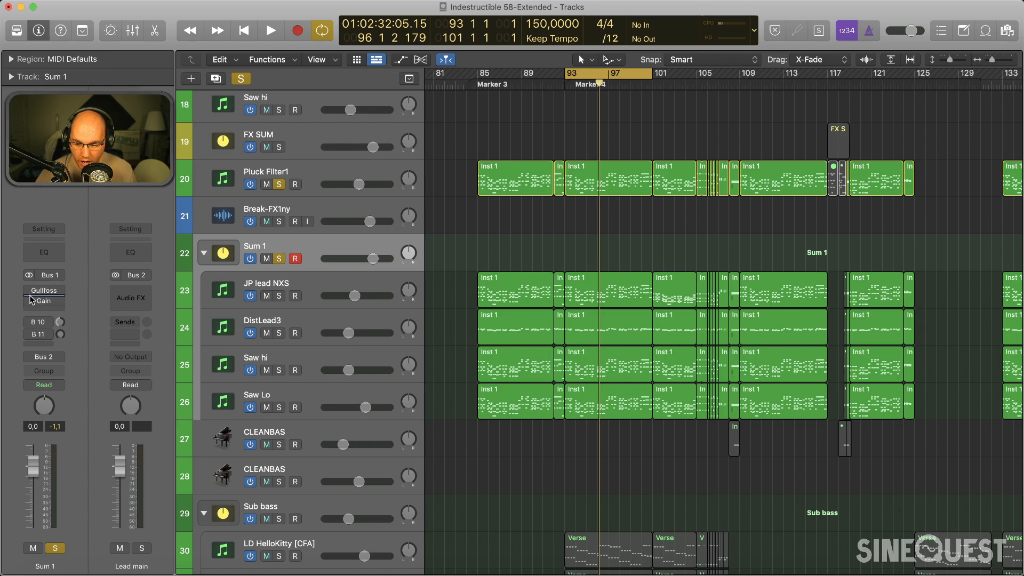
Step: Play the cycle briefly to check the signal levels on the Sum 1 and Lead main channels
{"action": "key", "text": "space"}
{"action": "key", "text": "space"}
{"action": "mouse_move", "coordinate": [50, 303]}
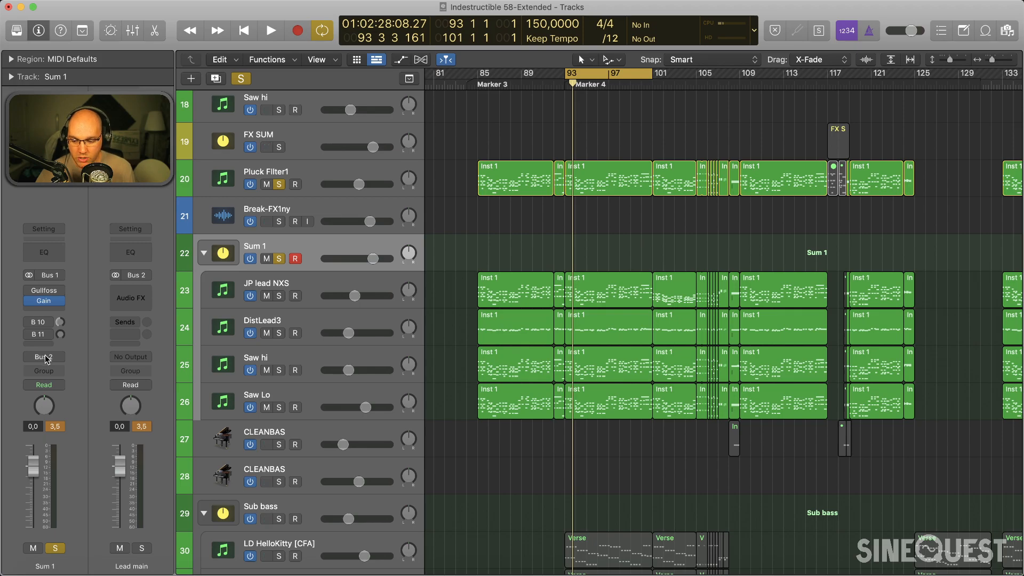
Step: Find the Bus 2 aux channel in the mixer, clear its peak level, and examine its input, effects and output routing
{"action": "key", "text": "x"}
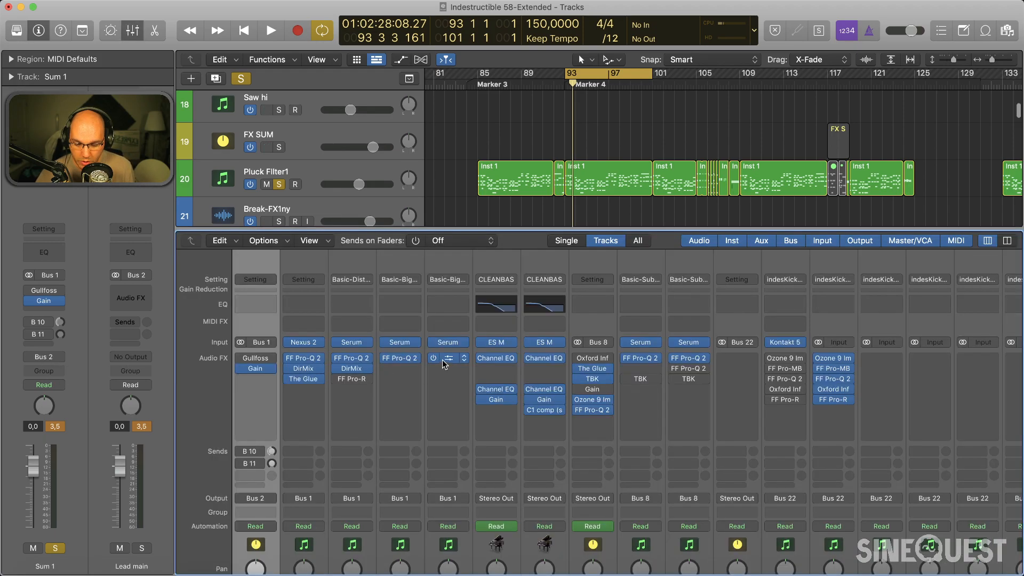
{"action": "scroll", "coordinate": [472, 403], "scroll_direction": "right", "scroll_amount": 15}
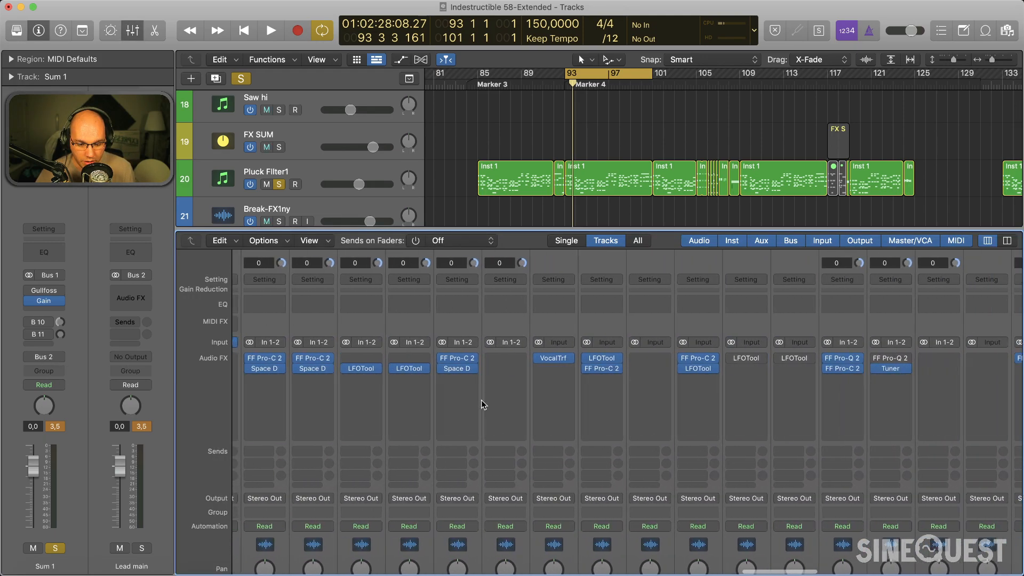
{"action": "scroll", "coordinate": [481, 400], "scroll_direction": "left", "scroll_amount": 5}
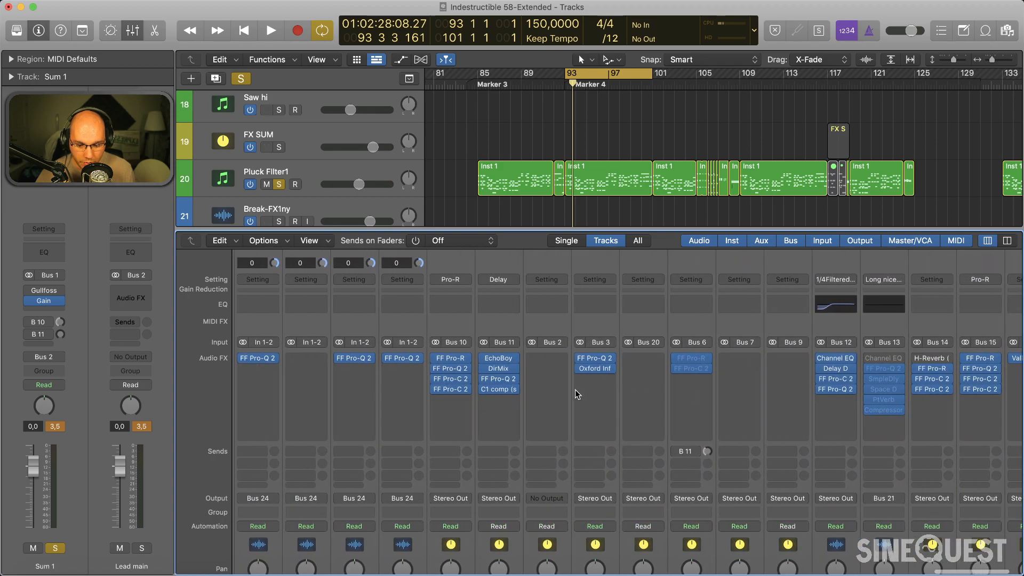
{"action": "left_click", "coordinate": [553, 316]}
{"action": "scroll", "coordinate": [554, 315], "scroll_direction": "down", "scroll_amount": 10}
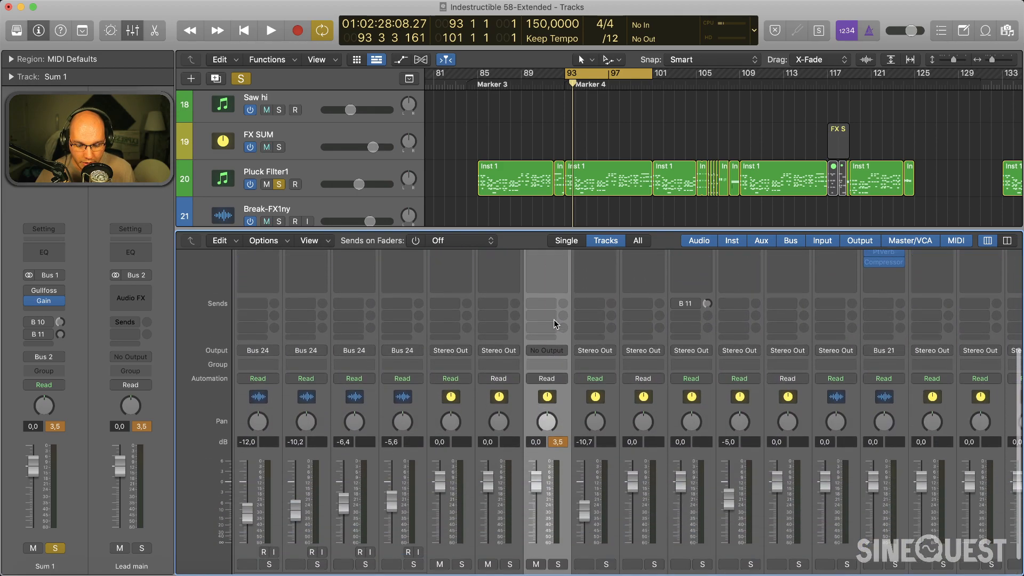
{"action": "left_click", "coordinate": [556, 421]}
{"action": "scroll", "coordinate": [549, 434], "scroll_direction": "up", "scroll_amount": 10}
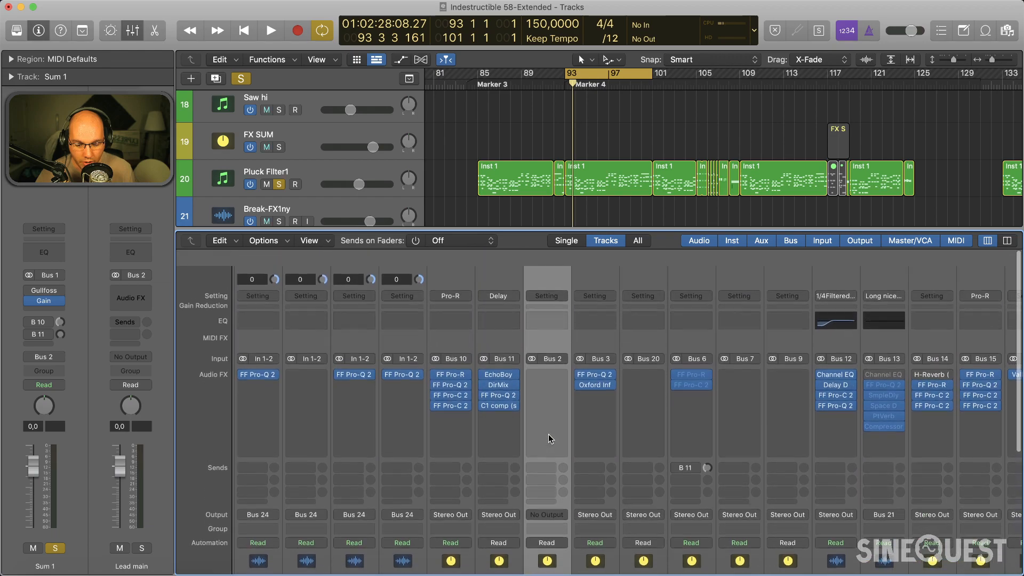
{"action": "scroll", "coordinate": [549, 334], "scroll_direction": "down", "scroll_amount": 5}
{"action": "scroll", "coordinate": [549, 334], "scroll_direction": "up", "scroll_amount": 5}
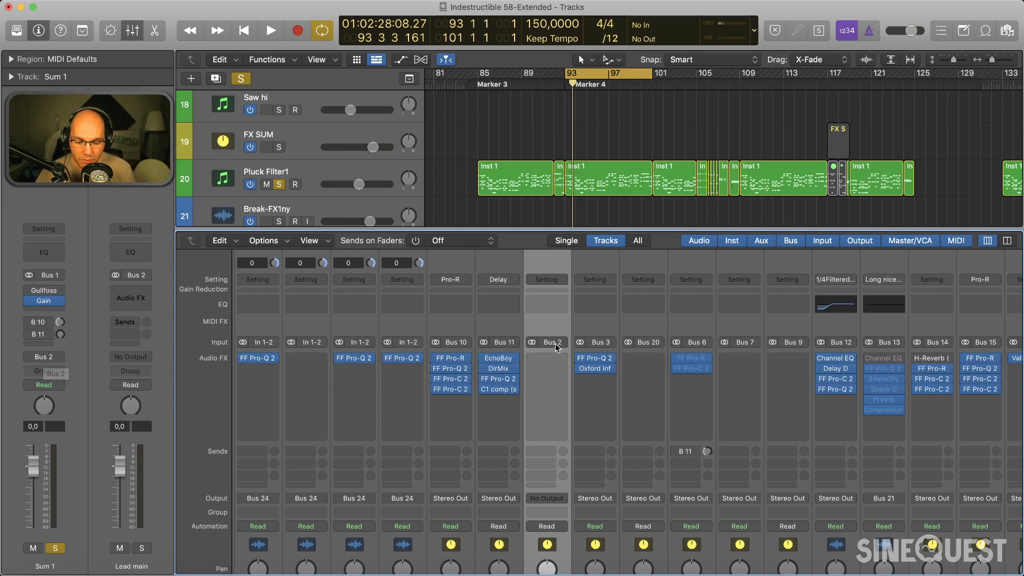
{"action": "scroll", "coordinate": [545, 438], "scroll_direction": "down", "scroll_amount": 2}
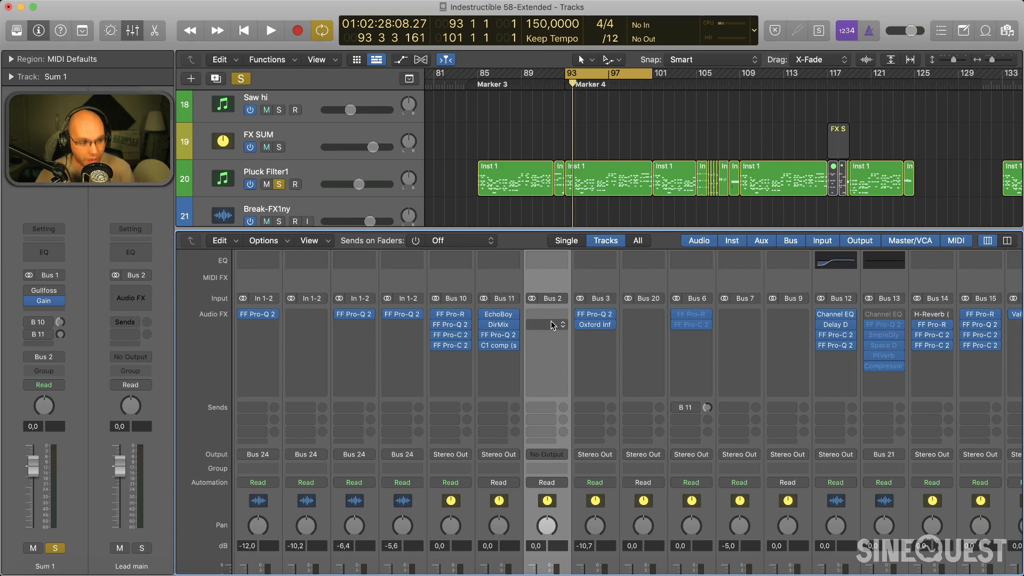
{"action": "key", "text": "x"}
Step: Create a software instrument track below Pluck Filter1 and load the stereo FF Volcano 2 as a MIDI-controlled effect
{"action": "left_click", "coordinate": [349, 179]}
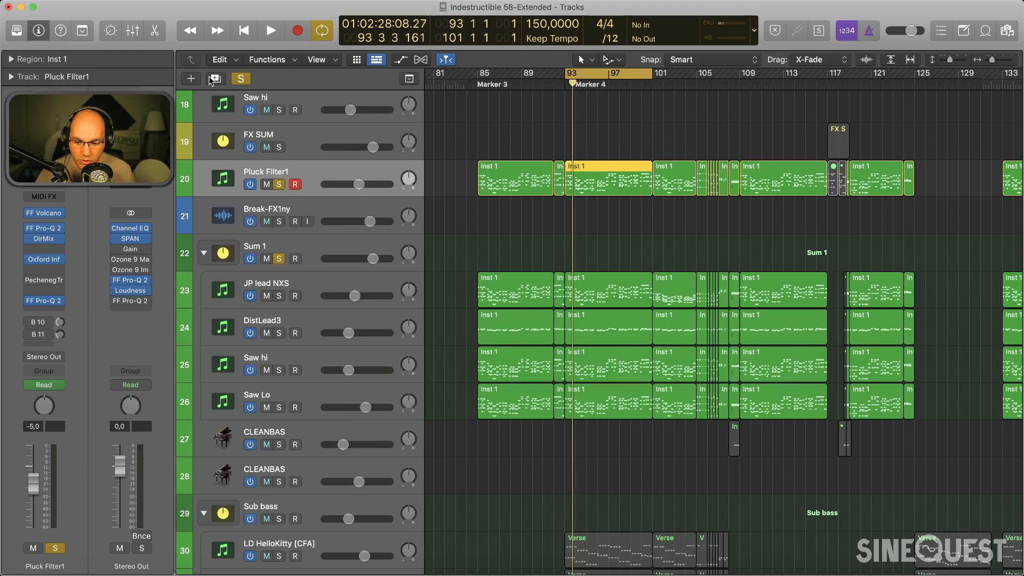
{"action": "left_click", "coordinate": [191, 79]}
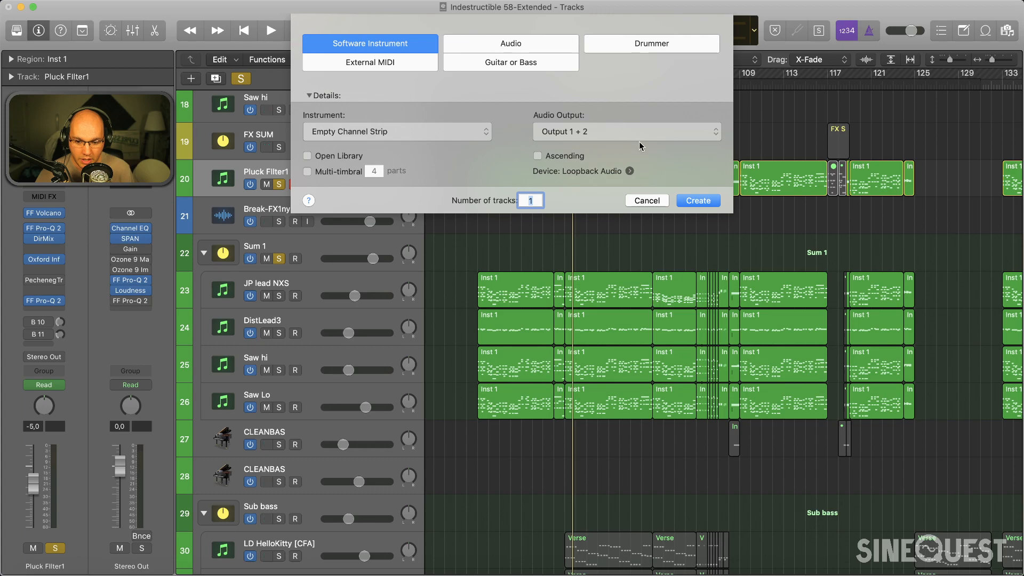
{"action": "left_click", "coordinate": [698, 201]}
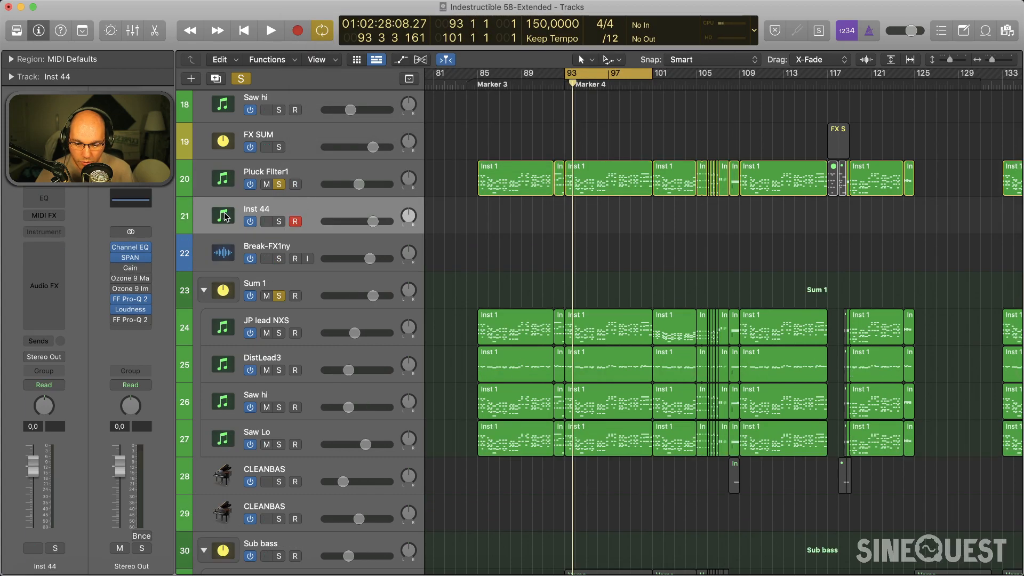
{"action": "left_click", "coordinate": [45, 231]}
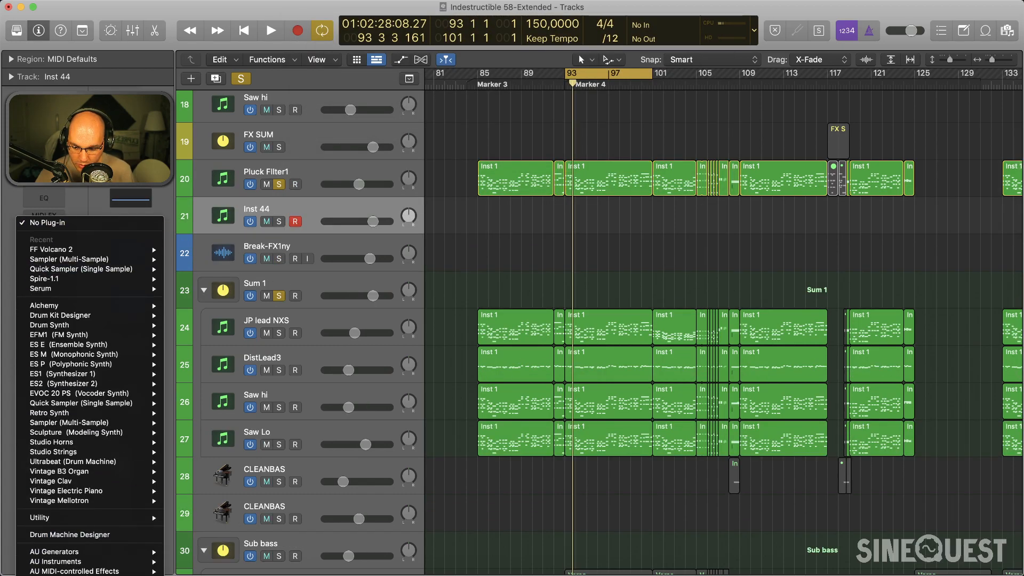
{"action": "mouse_move", "coordinate": [80, 572]}
{"action": "mouse_move", "coordinate": [209, 487]}
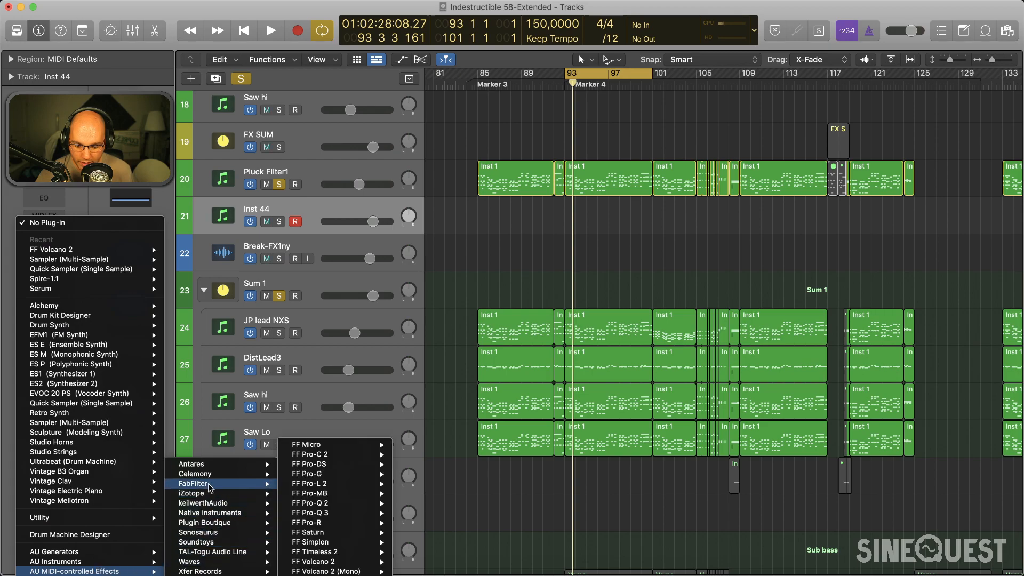
{"action": "mouse_move", "coordinate": [369, 562]}
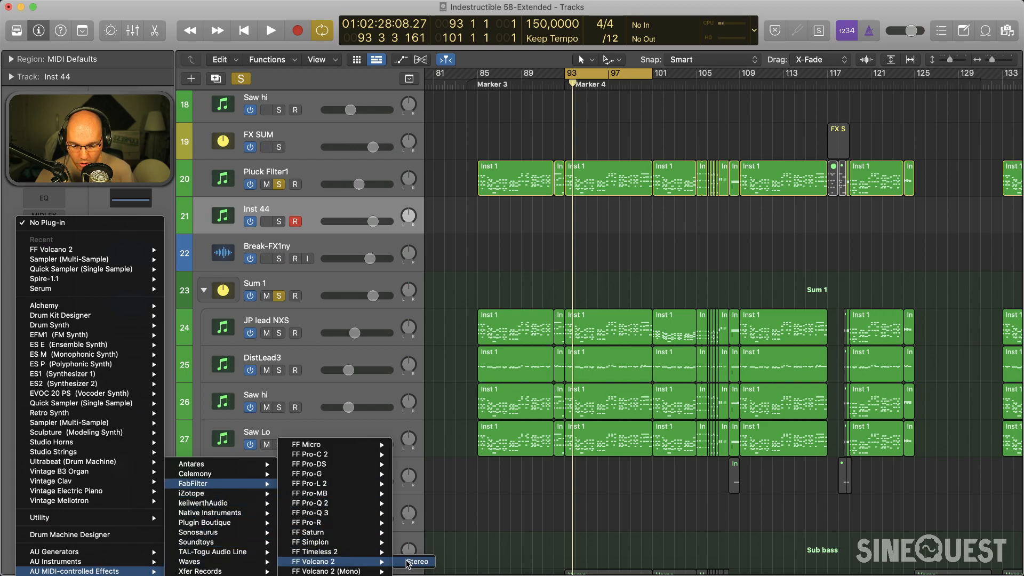
{"action": "left_click", "coordinate": [408, 561]}
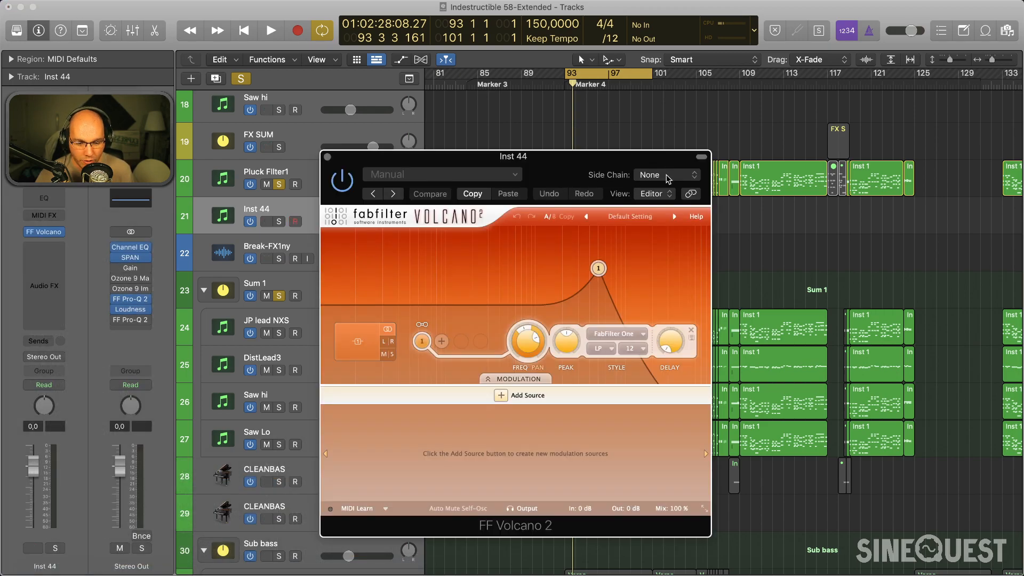
Step: Set Bus 2 as the side-chain source of the new track's Volcano 2
{"action": "left_click", "coordinate": [667, 176]}
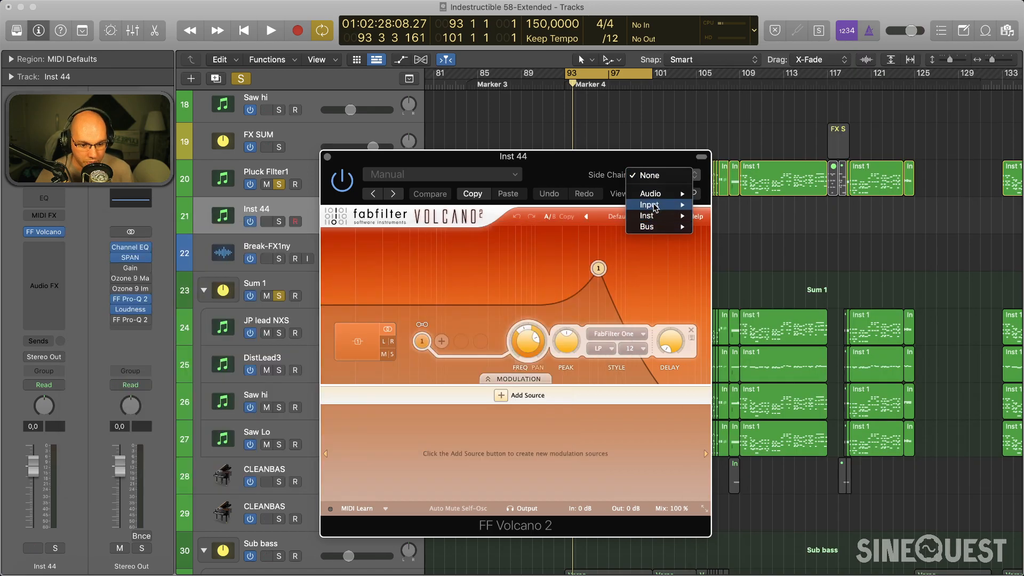
{"action": "mouse_move", "coordinate": [663, 194]}
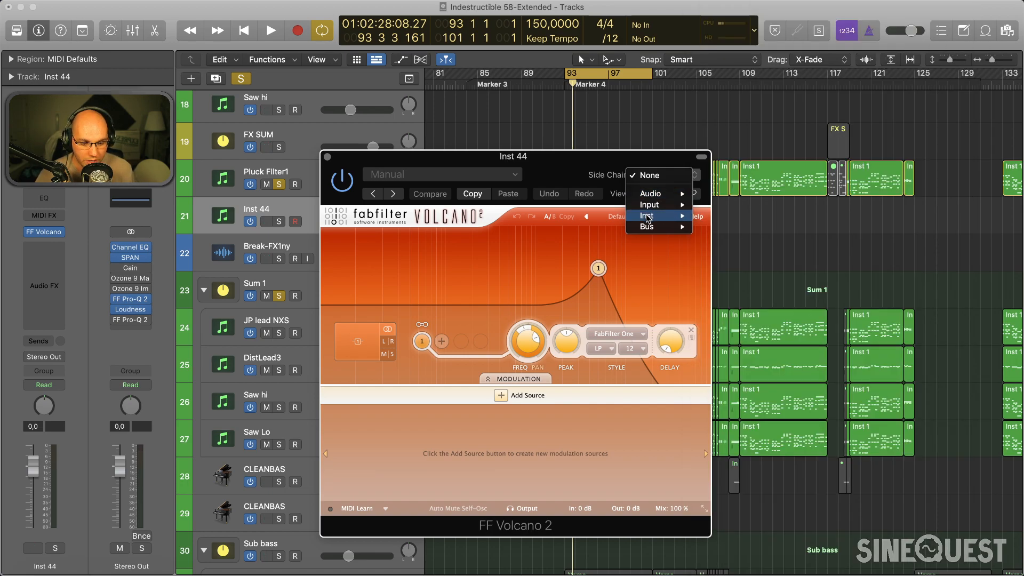
{"action": "mouse_move", "coordinate": [647, 228]}
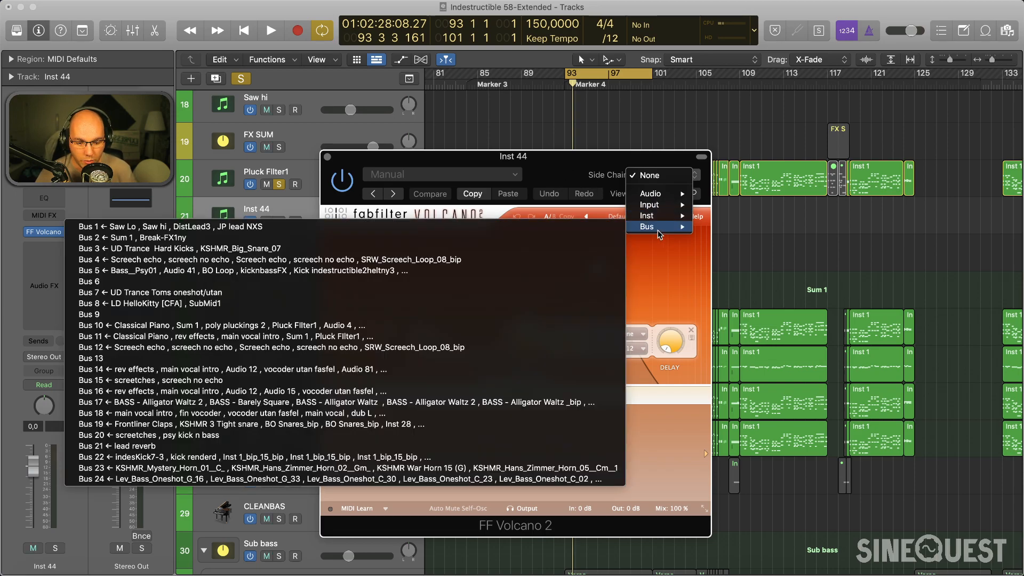
{"action": "left_click", "coordinate": [191, 240]}
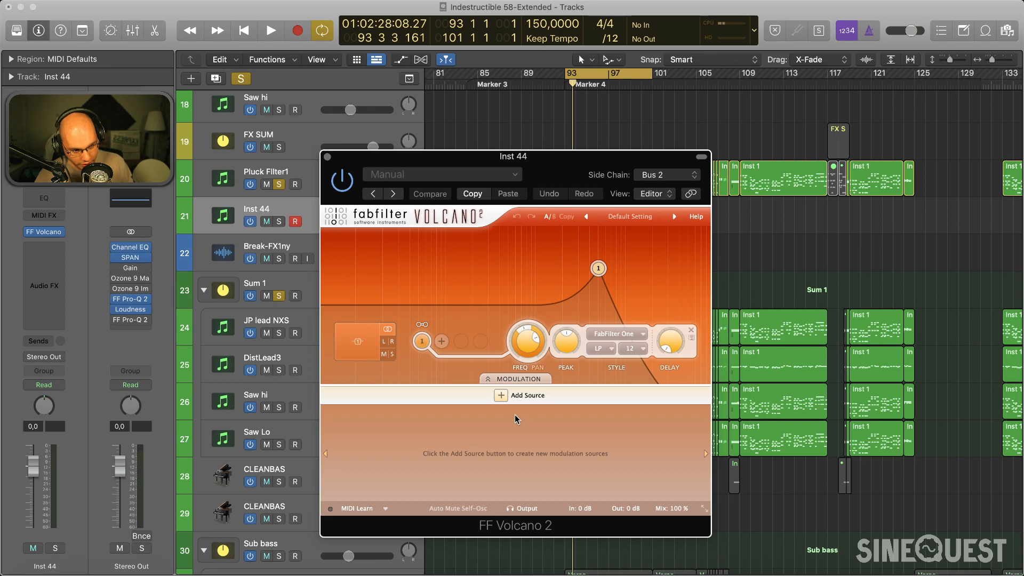
{"action": "mouse_move", "coordinate": [46, 237]}
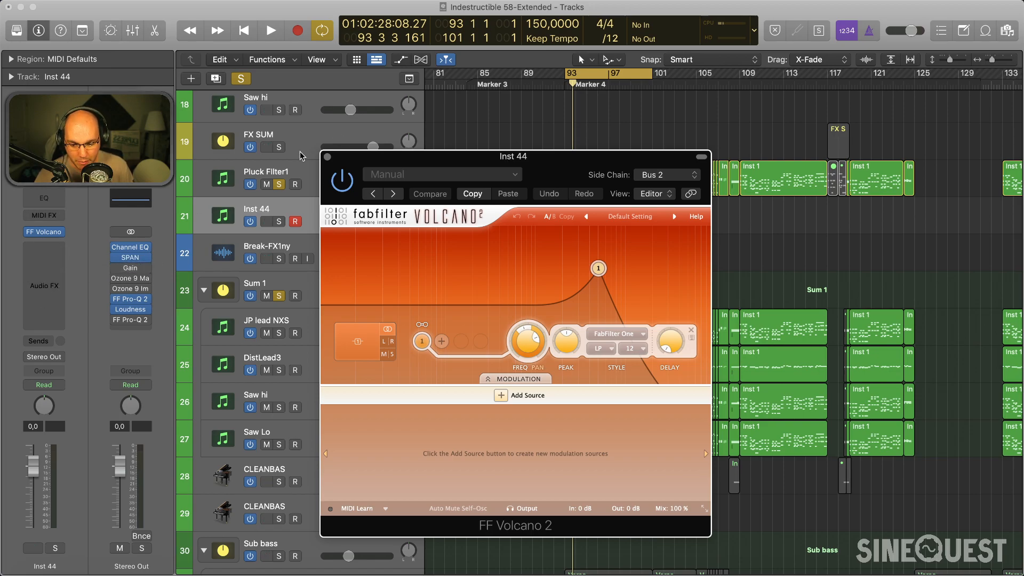
Step: Close the Volcano 2 window, delete the Inst 44 track, and select the Pluck Filter1 track
{"action": "left_click", "coordinate": [328, 159]}
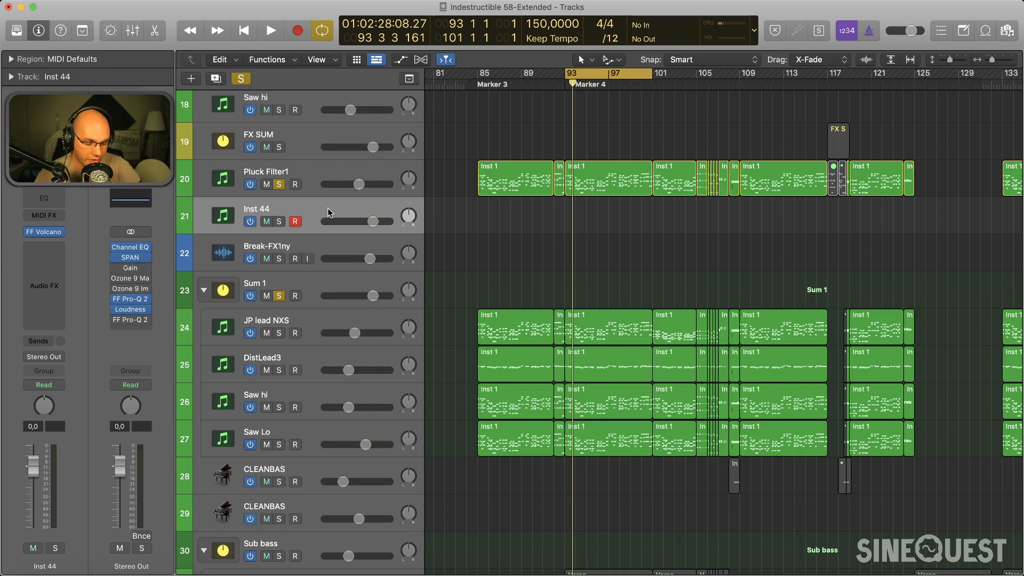
{"action": "key", "text": "super+BackSpace"}
{"action": "left_click", "coordinate": [313, 173]}
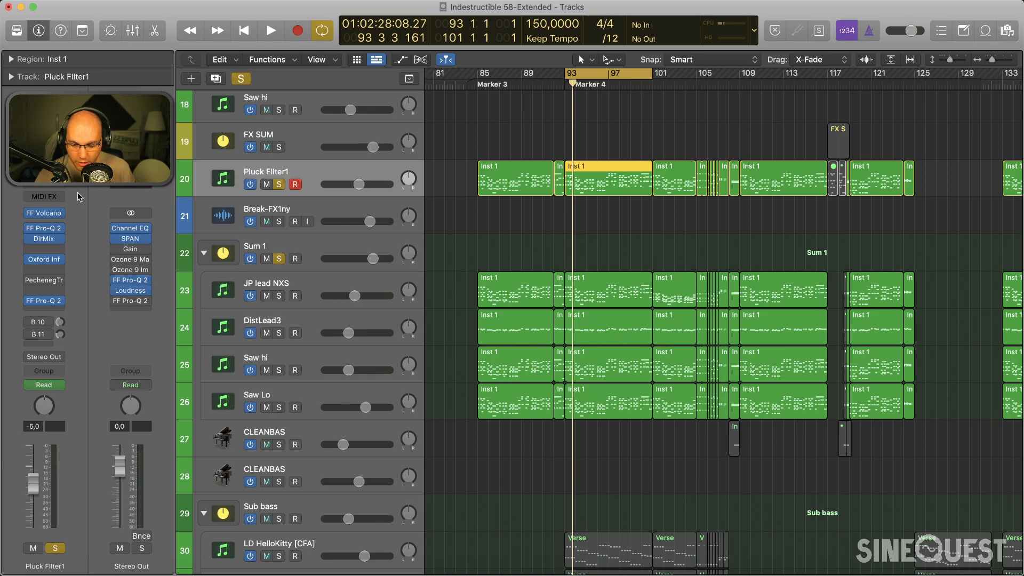
Step: Check the side-chain source in Pluck Filter1's Volcano 2 and close the plug-in window
{"action": "left_click", "coordinate": [42, 213]}
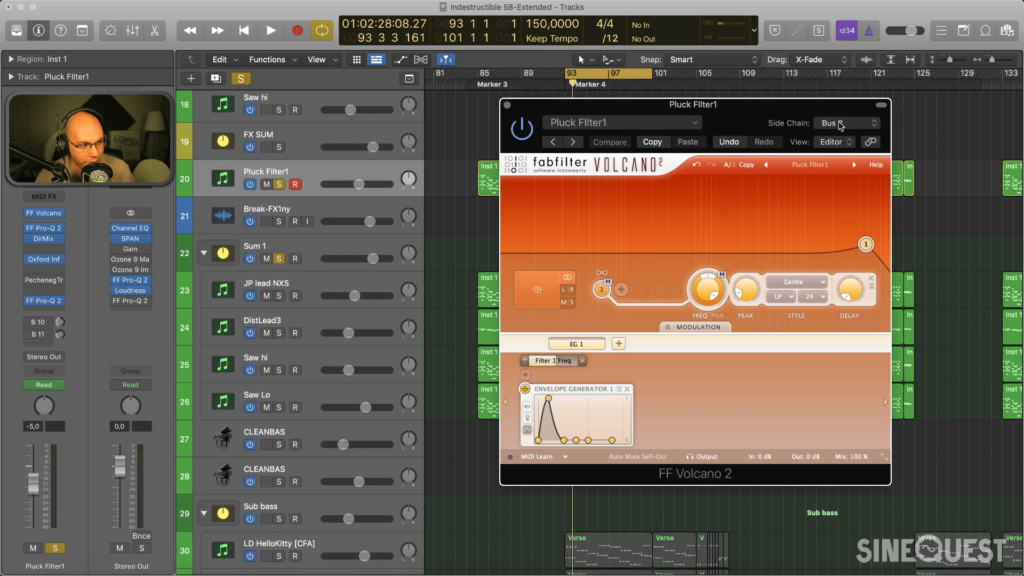
{"action": "left_click", "coordinate": [507, 105]}
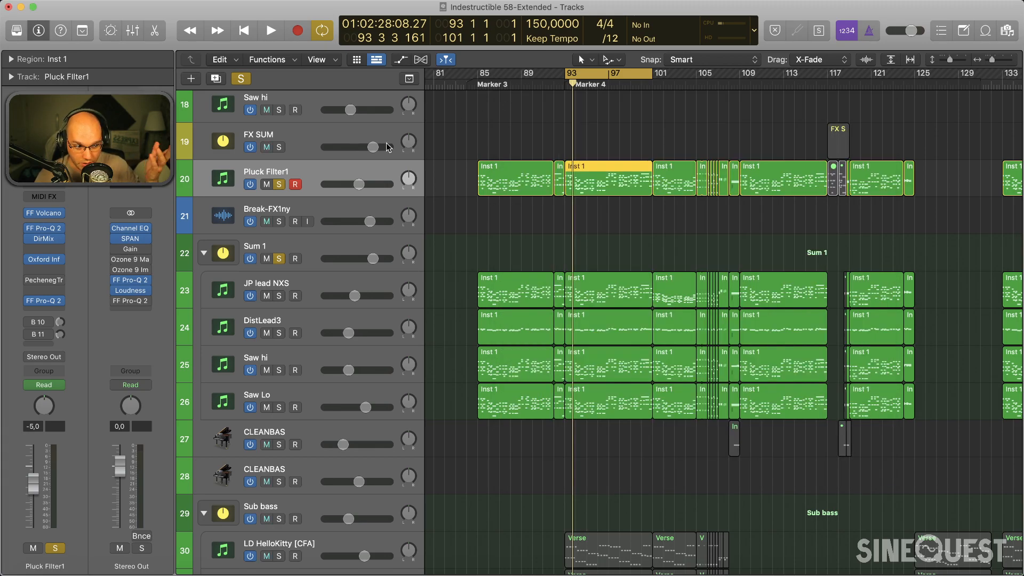
Step: Turn on Pluck Filter1's sends to Bus 10 and Bus 11
{"action": "mouse_move", "coordinate": [60, 280]}
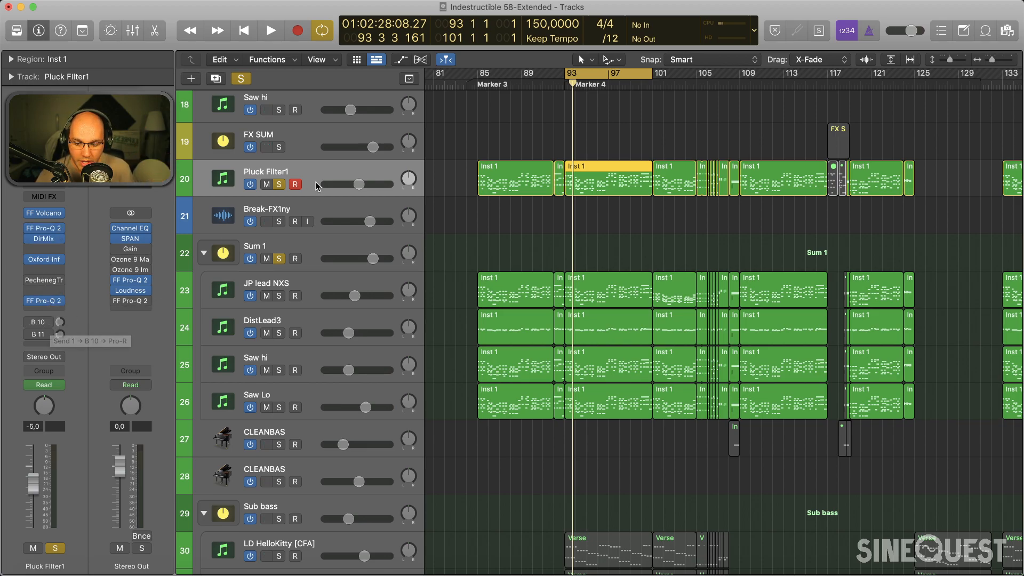
{"action": "left_click_drag", "start_coordinate": [27, 323], "coordinate": [27, 336]}
{"action": "scroll", "coordinate": [276, 235], "scroll_direction": "up", "scroll_amount": 1}
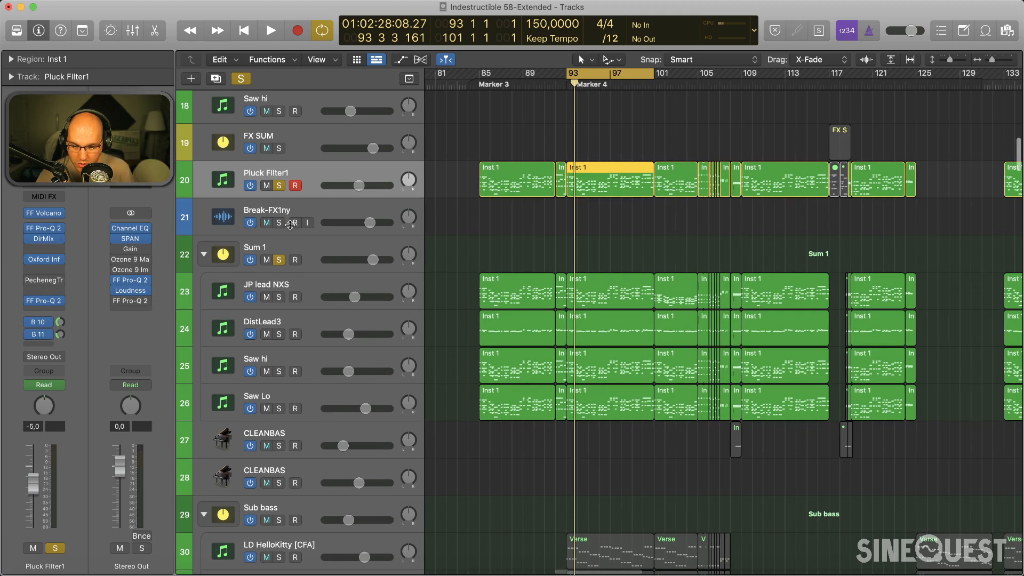
Step: Check Sum 1's output routing, and examine the filter and envelope generator in Pluck Filter1's Volcano 2
{"action": "left_click", "coordinate": [308, 246]}
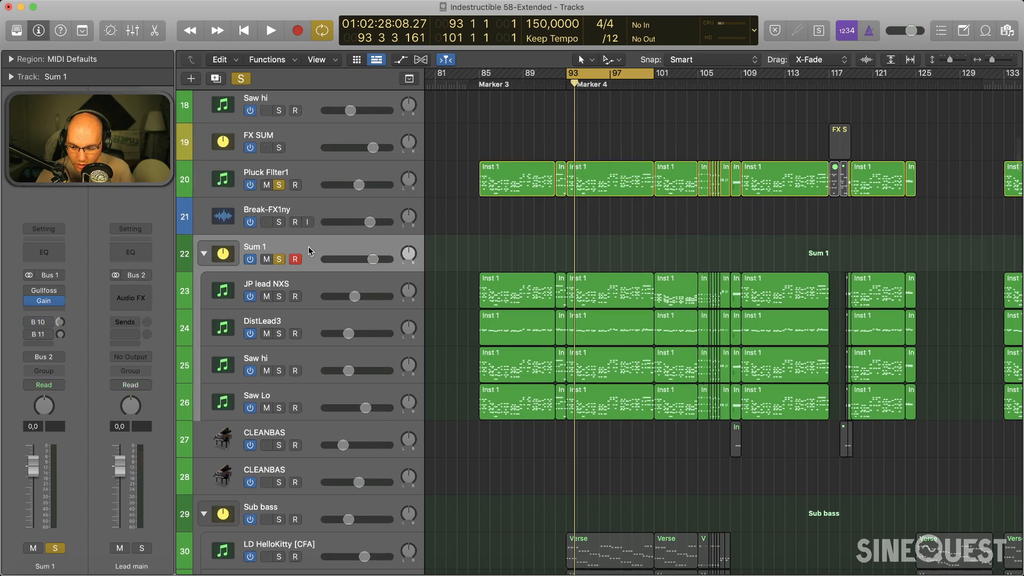
{"action": "left_click", "coordinate": [312, 167]}
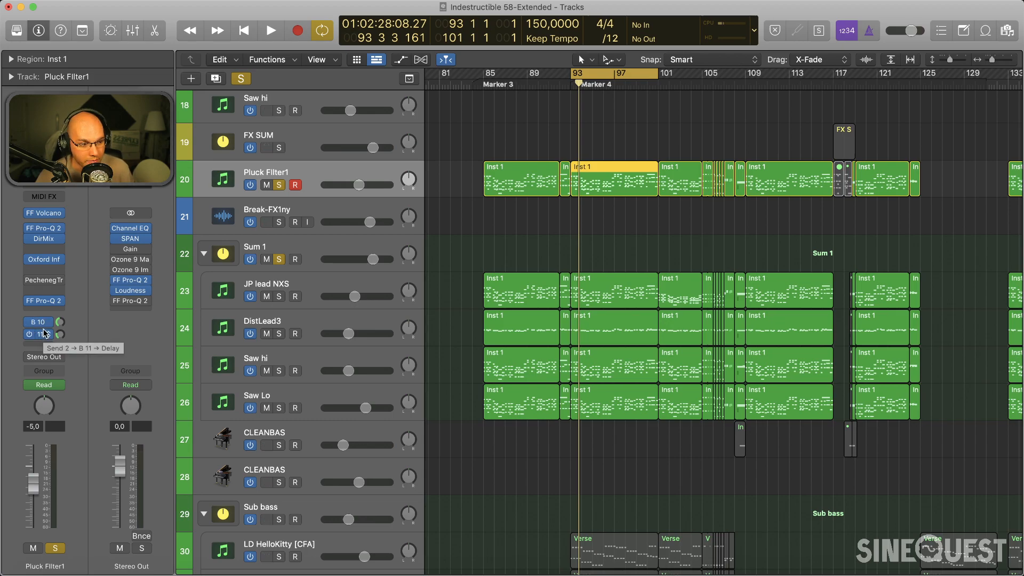
{"action": "left_click", "coordinate": [46, 216]}
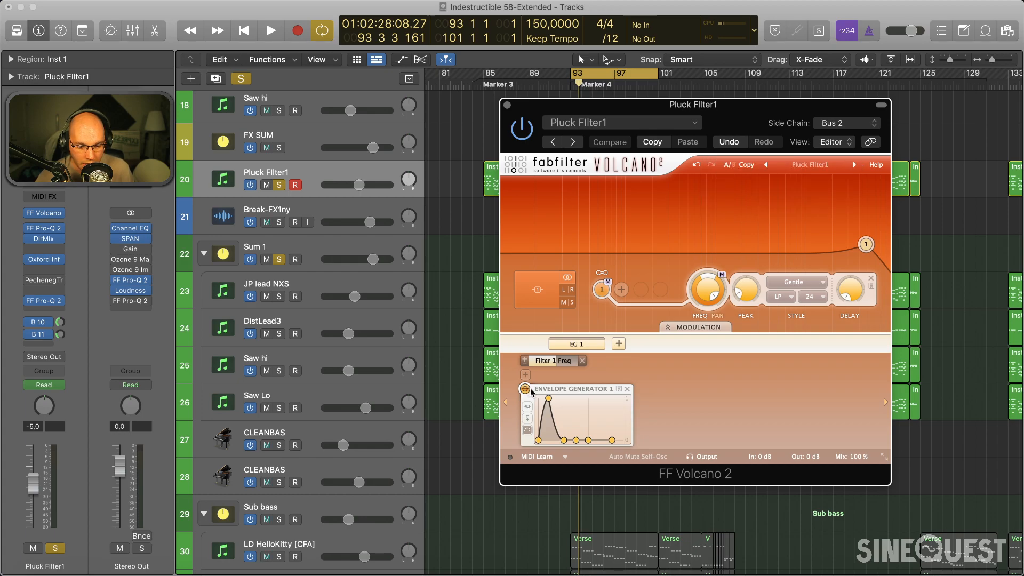
{"action": "mouse_move", "coordinate": [709, 290]}
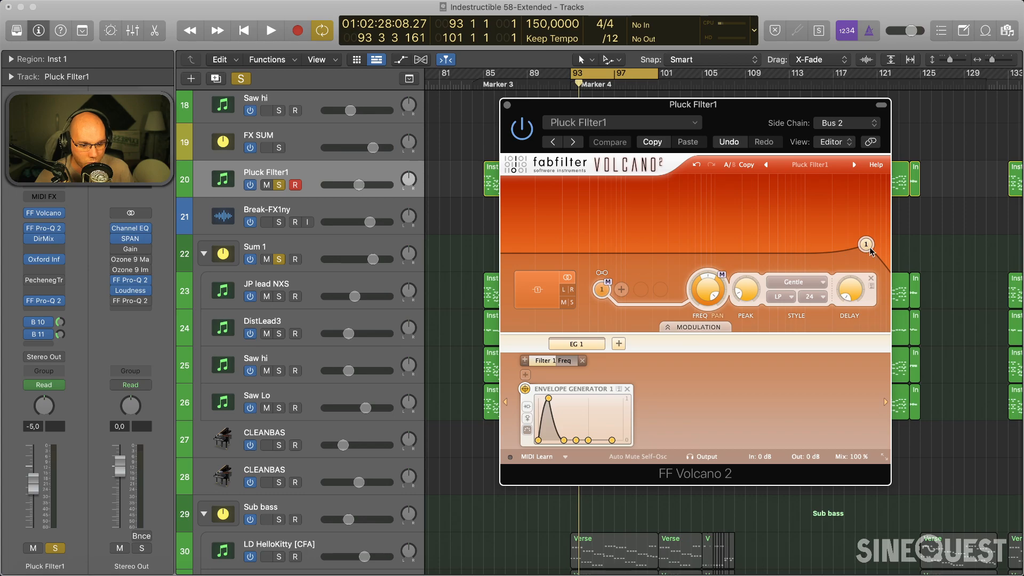
{"action": "mouse_move", "coordinate": [535, 441]}
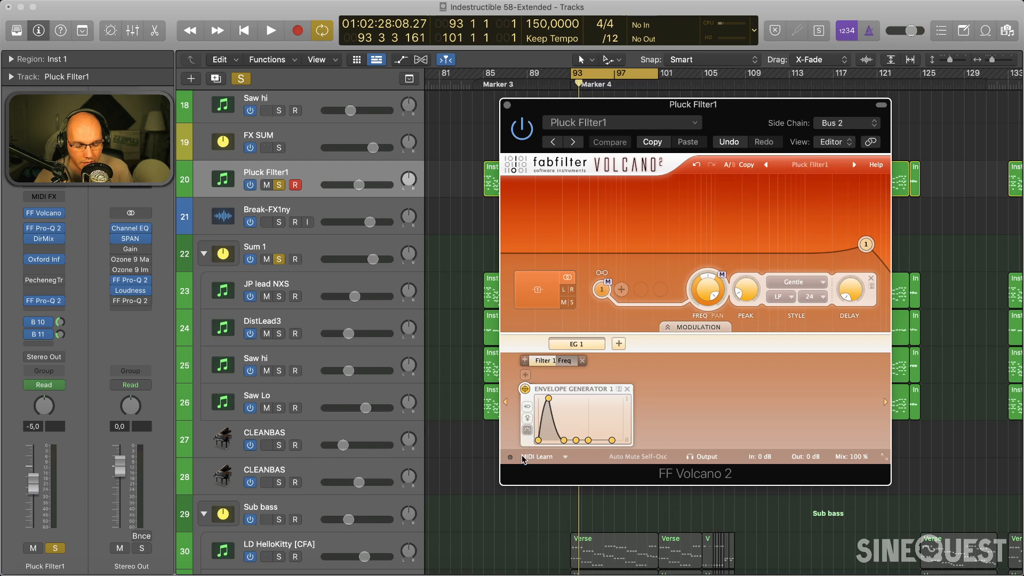
{"action": "left_click", "coordinate": [507, 105]}
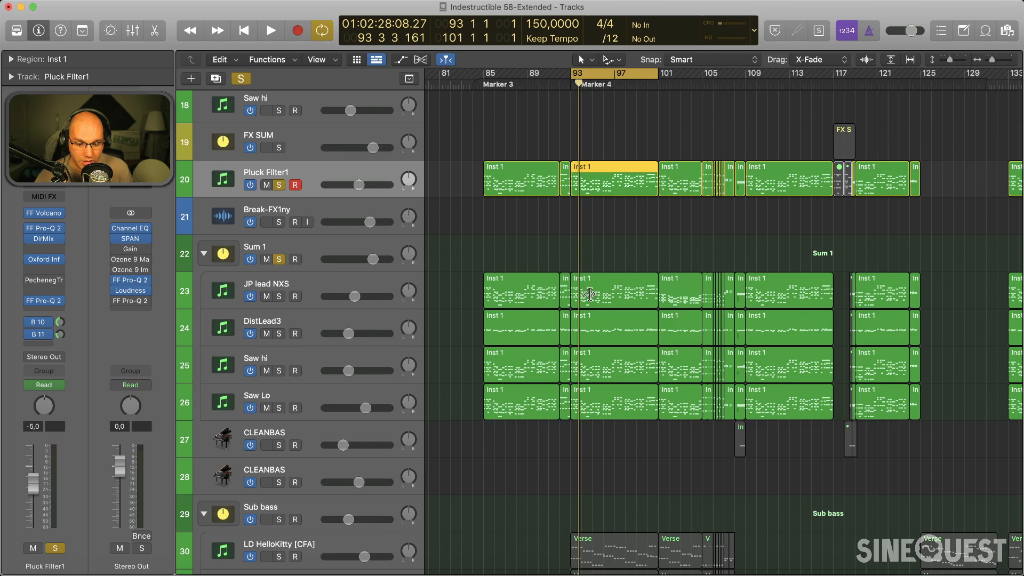
Step: Place the playhead at bar 85, where the first lead regions begin
{"action": "scroll", "coordinate": [586, 283], "scroll_direction": "down", "scroll_amount": 8}
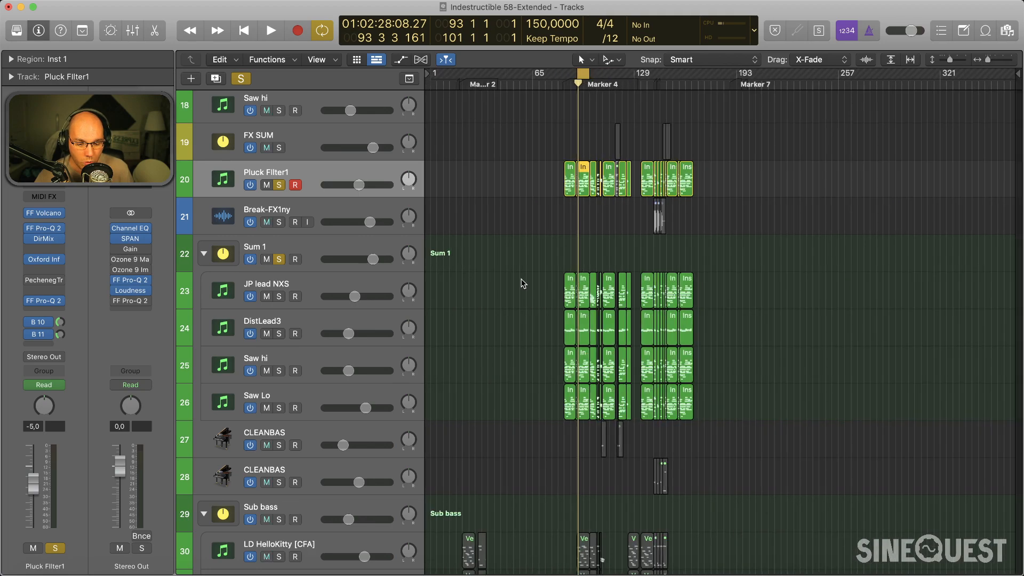
{"action": "scroll", "coordinate": [727, 294], "scroll_direction": "up", "scroll_amount": 5}
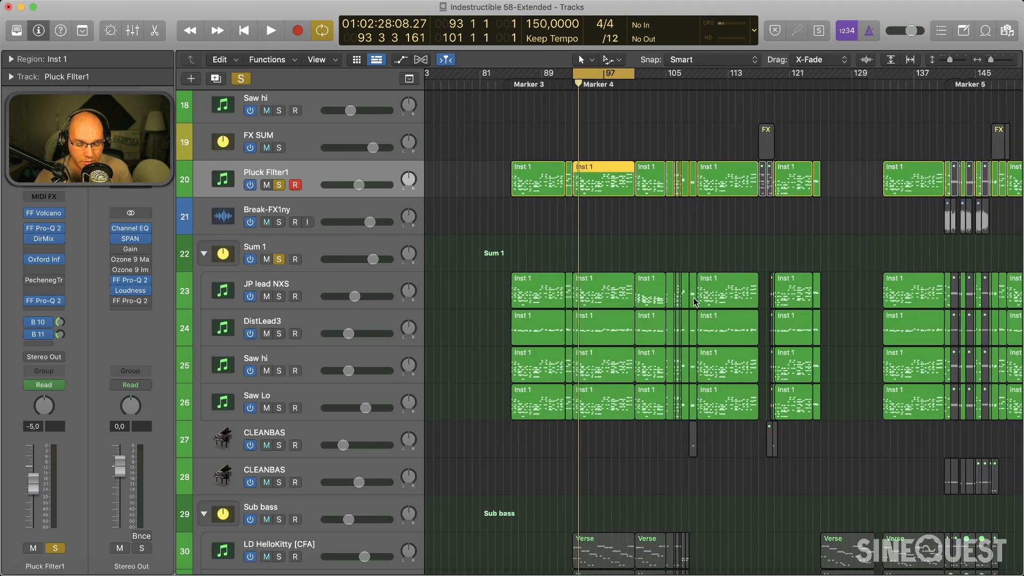
{"action": "scroll", "coordinate": [596, 178], "scroll_direction": "left", "scroll_amount": 1}
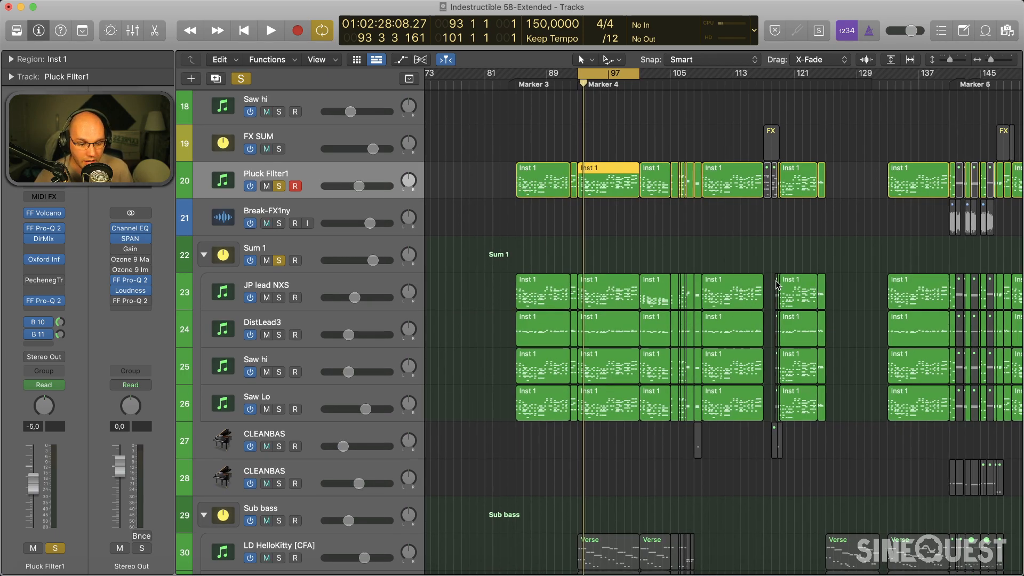
{"action": "scroll", "coordinate": [498, 151], "scroll_direction": "up", "scroll_amount": 5}
{"action": "scroll", "coordinate": [499, 152], "scroll_direction": "left", "scroll_amount": 2}
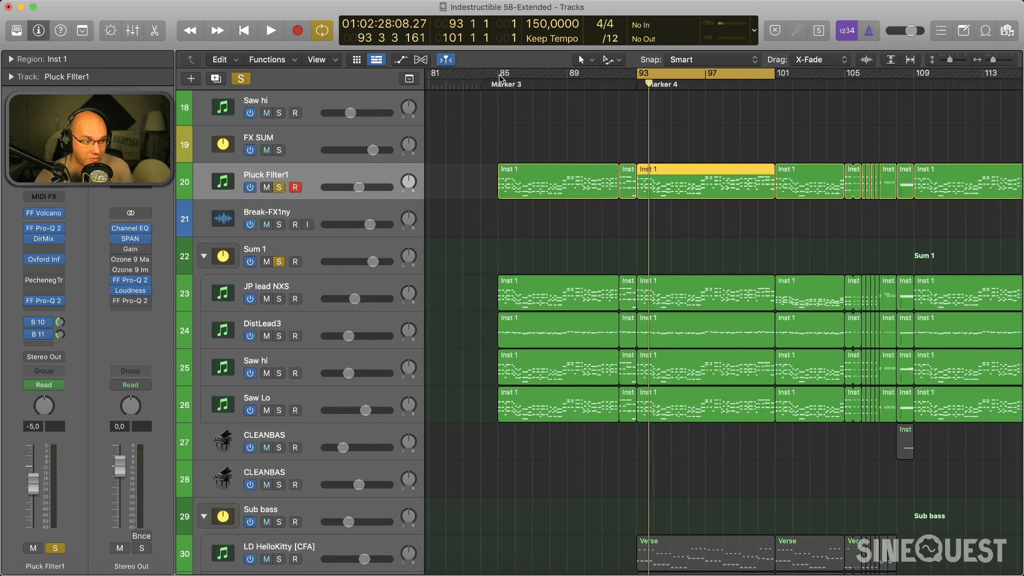
{"action": "left_click", "coordinate": [496, 83]}
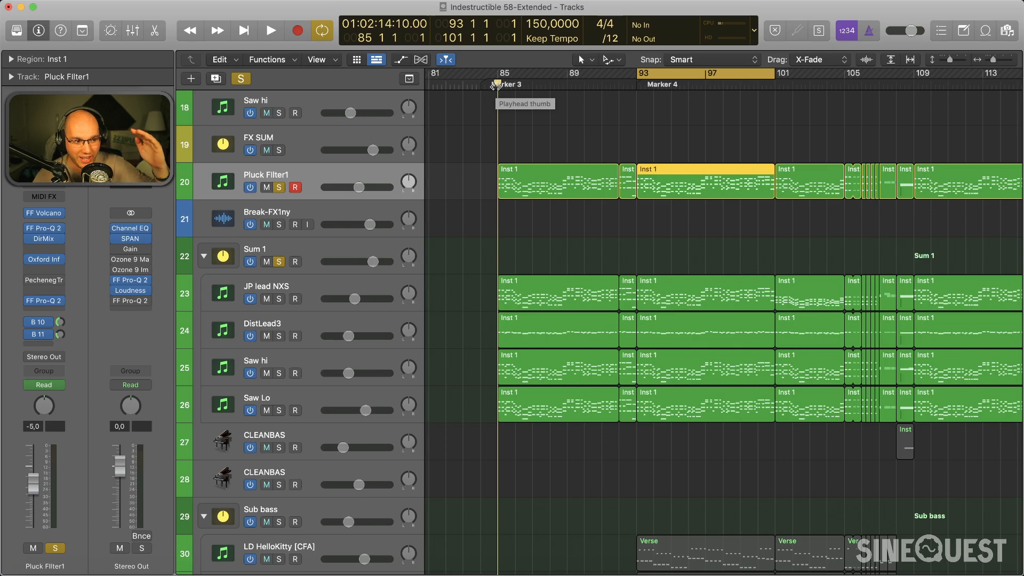
{"action": "scroll", "coordinate": [510, 117], "scroll_direction": "right", "scroll_amount": 3}
{"action": "scroll", "coordinate": [509, 117], "scroll_direction": "left", "scroll_amount": 2}
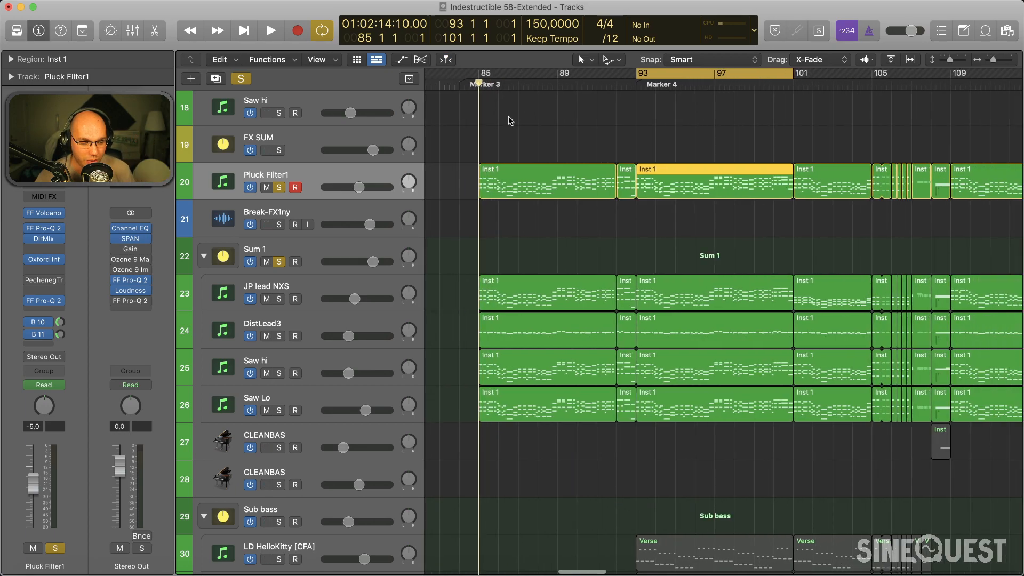
{"action": "scroll", "coordinate": [511, 119], "scroll_direction": "left", "scroll_amount": 1}
{"action": "left_click", "coordinate": [474, 86]}
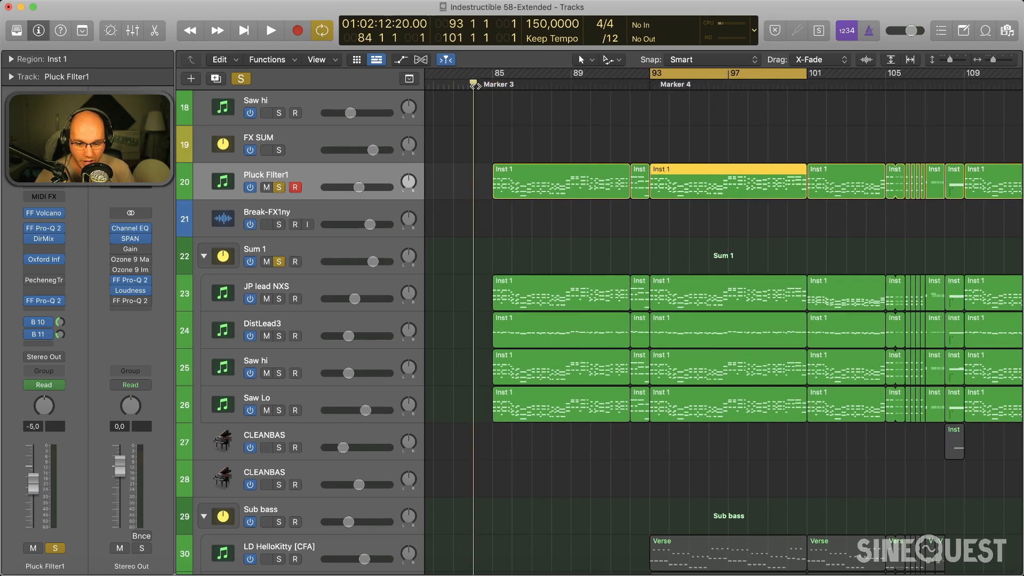
{"action": "left_click_drag", "start_coordinate": [474, 85], "coordinate": [491, 84]}
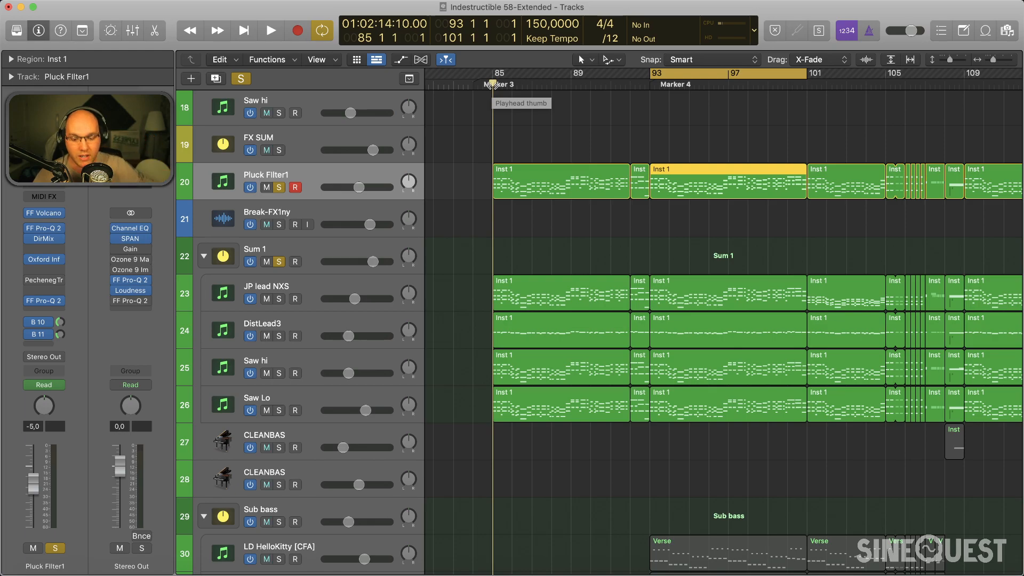
Step: Set the cycle range from bar 84 to bar 106
{"action": "scroll", "coordinate": [516, 116], "scroll_direction": "up", "scroll_amount": 1}
{"action": "left_click_drag", "start_coordinate": [491, 78], "coordinate": [900, 77]}
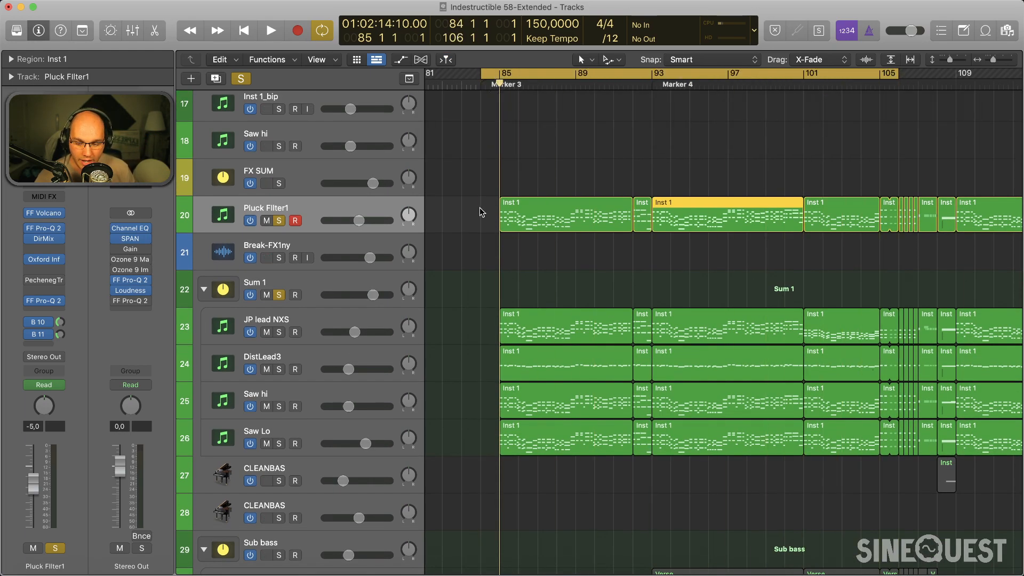
{"action": "scroll", "coordinate": [482, 212], "scroll_direction": "left", "scroll_amount": 1}
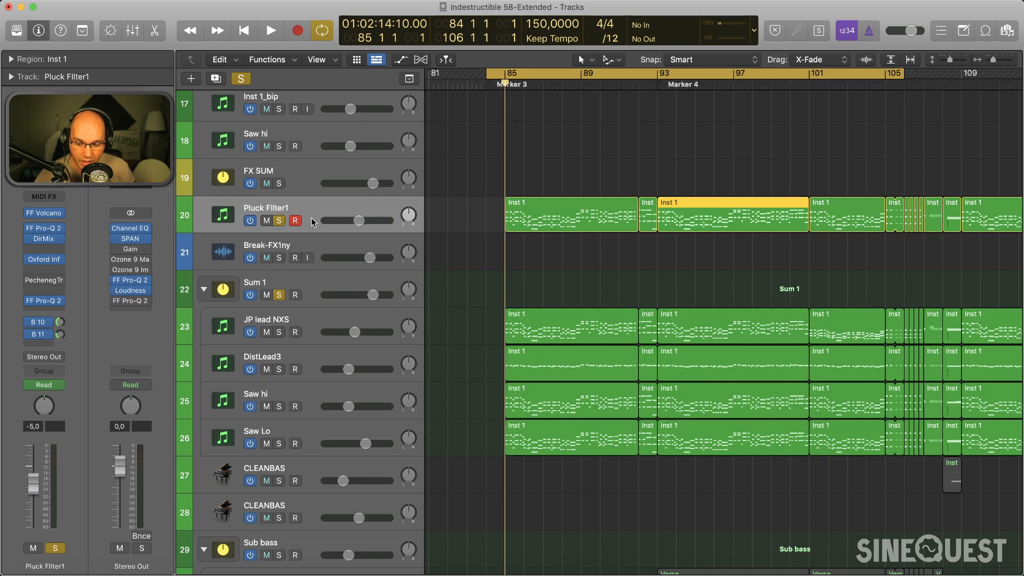
Step: Play the cycle range with Pluck Filter1 unsoloed, solo it again during playback to compare, and stop
{"action": "left_click", "coordinate": [279, 222]}
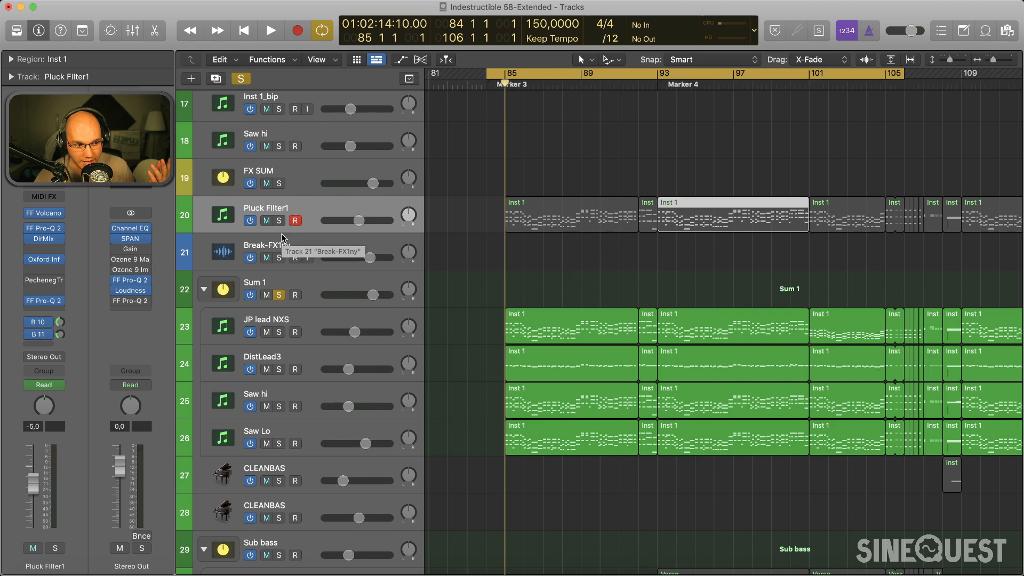
{"action": "key", "text": "space"}
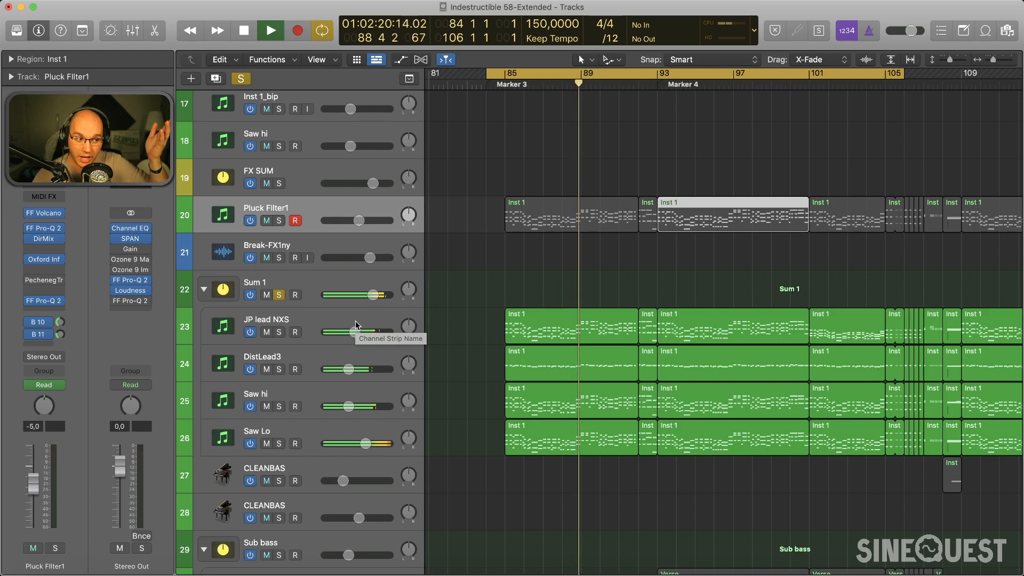
{"action": "left_click", "coordinate": [279, 221]}
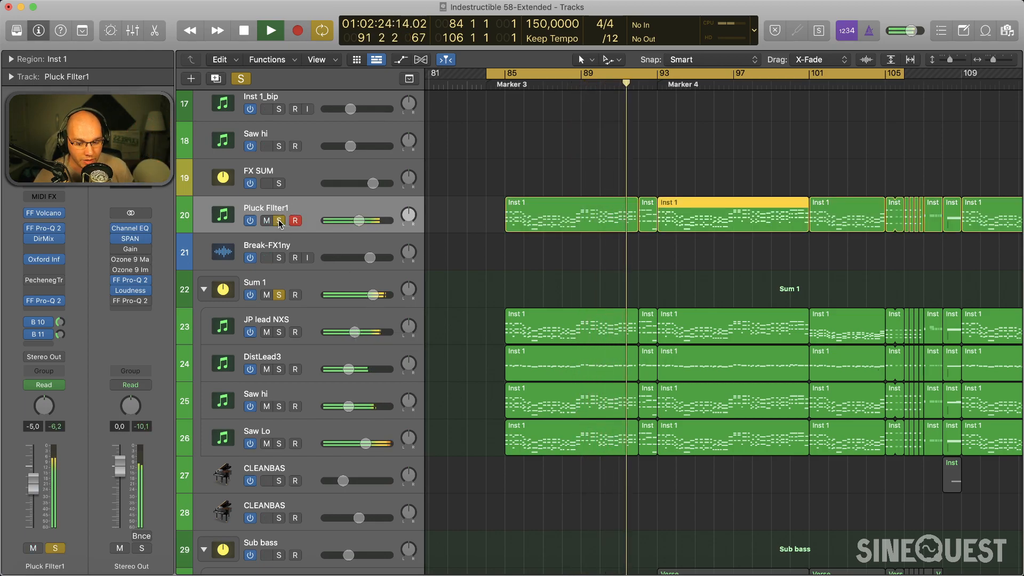
{"action": "scroll", "coordinate": [282, 240], "scroll_direction": "up", "scroll_amount": 2}
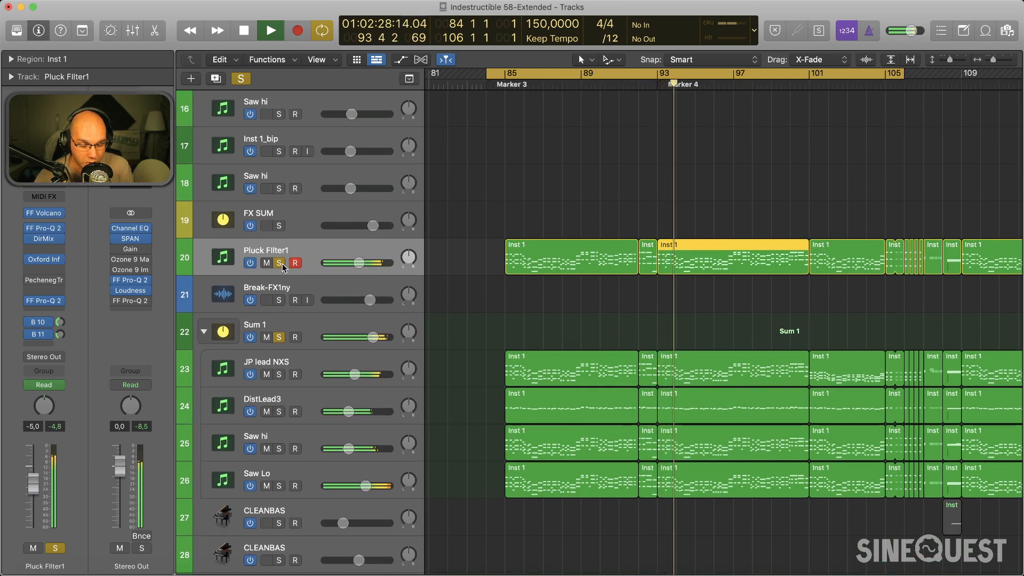
{"action": "scroll", "coordinate": [553, 271], "scroll_direction": "down", "scroll_amount": 2}
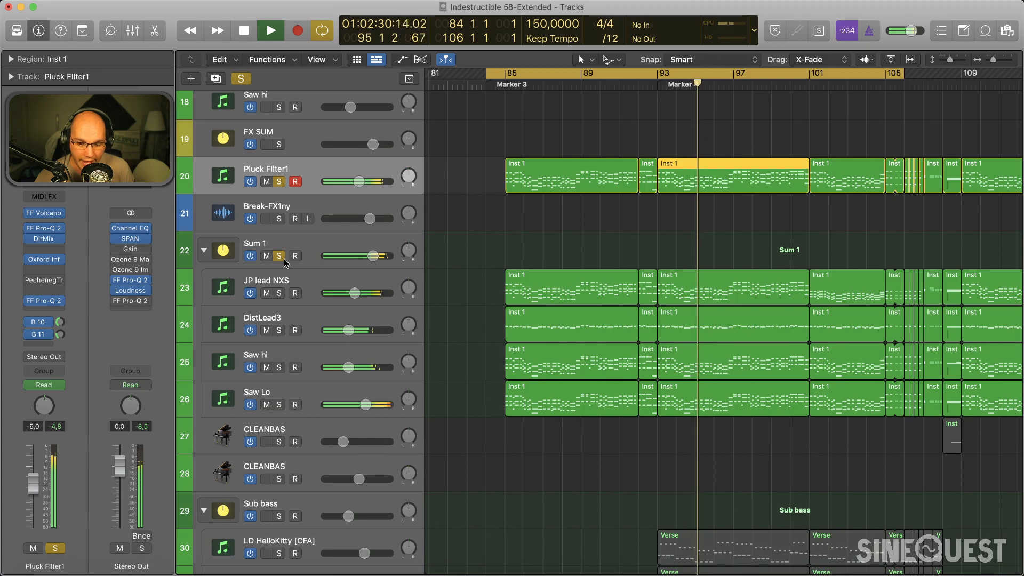
{"action": "key", "text": "space"}
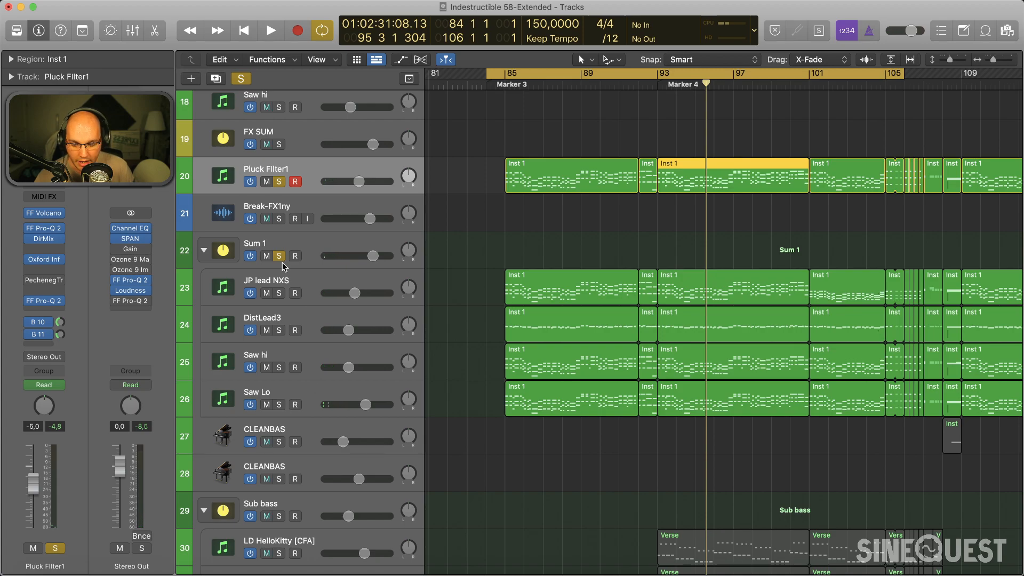
{"action": "left_click", "coordinate": [279, 331]}
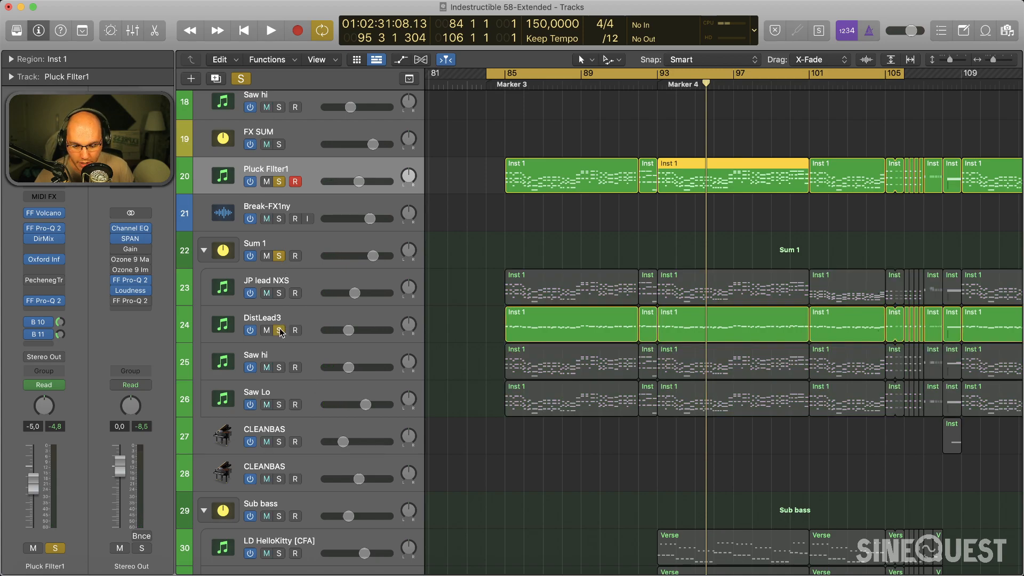
{"action": "left_click", "coordinate": [279, 331]}
{"action": "left_click", "coordinate": [280, 369]}
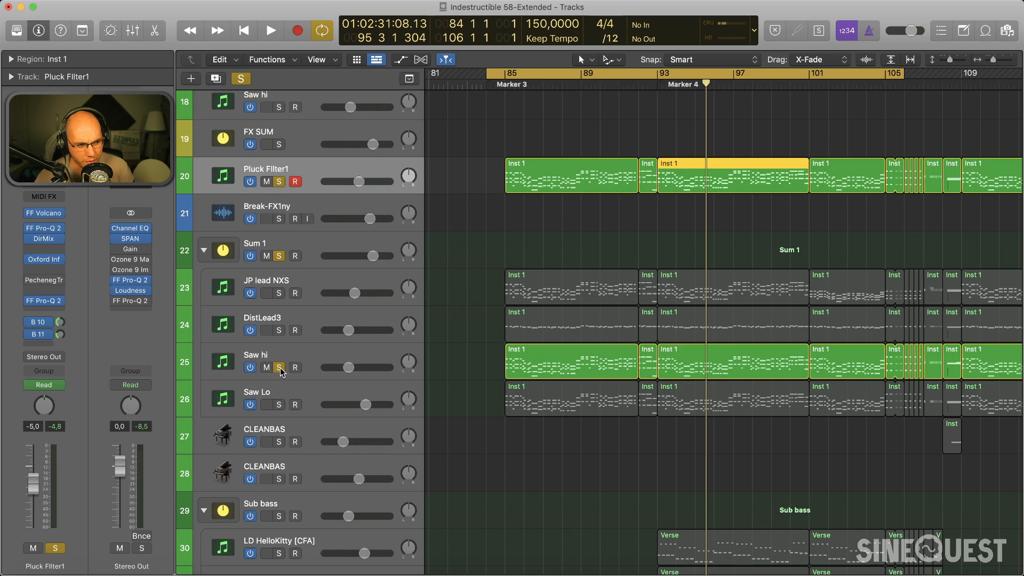
{"action": "left_click", "coordinate": [280, 368]}
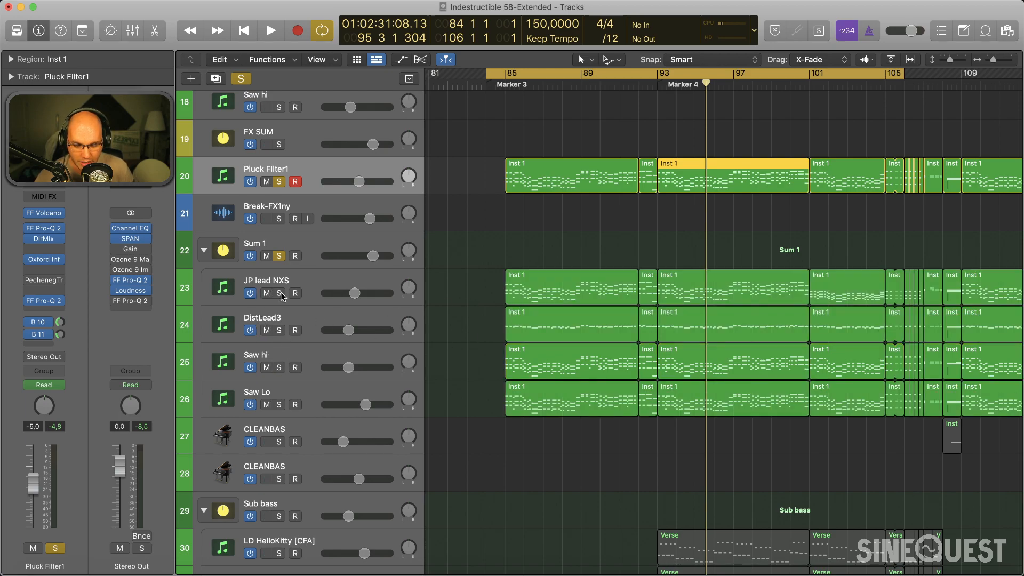
Step: Solo DistLead3 and Saw hi inside Sum 1 and play the cycle range with Pluck Filter1
{"action": "left_click", "coordinate": [278, 331]}
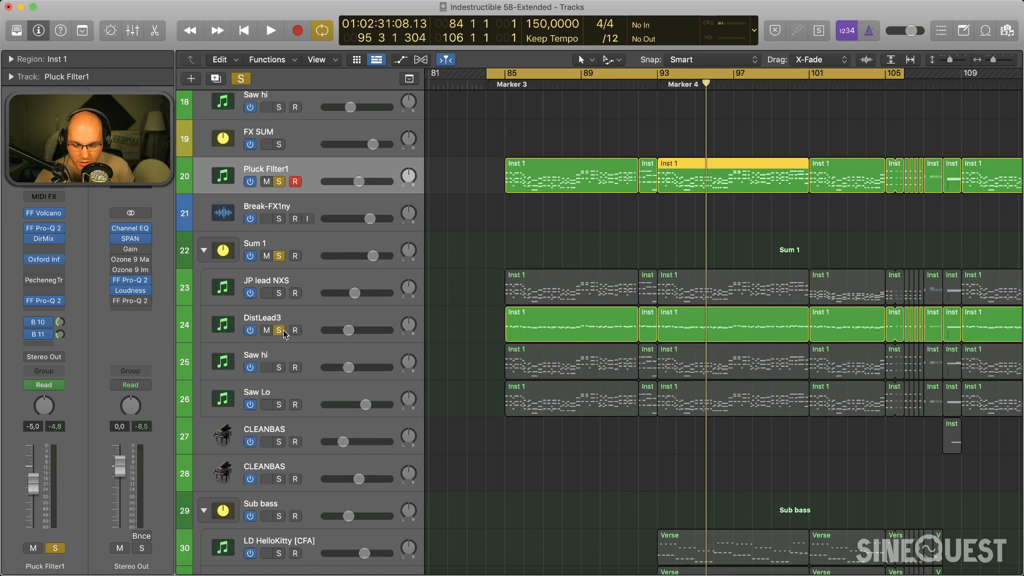
{"action": "left_click", "coordinate": [279, 368]}
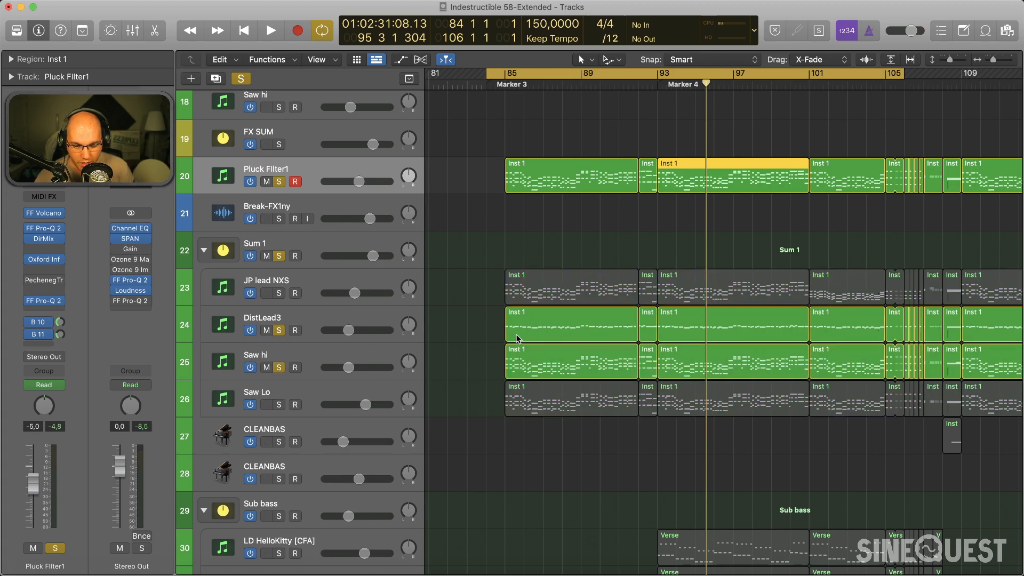
{"action": "key", "text": "space"}
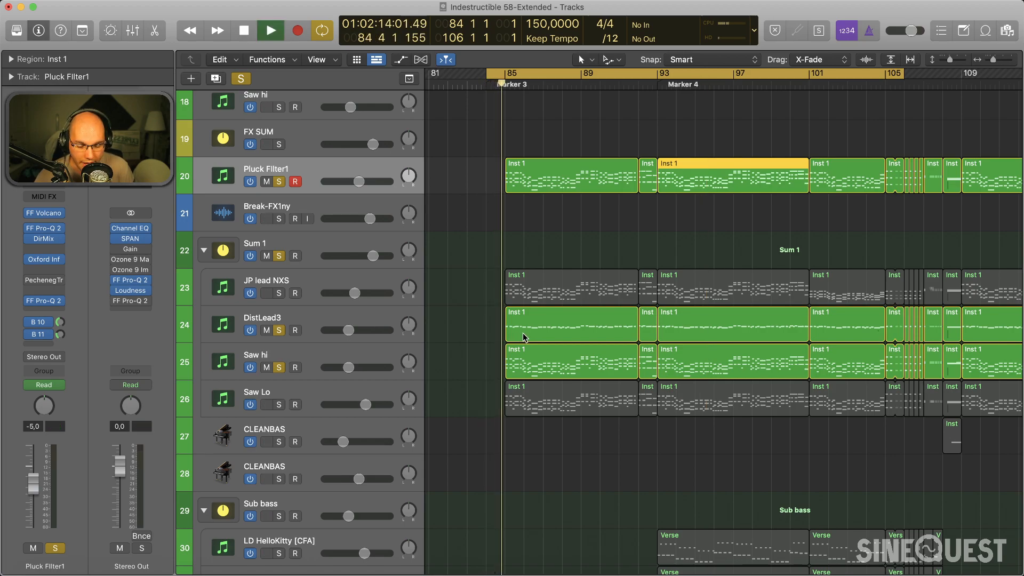
Step: Switch solos among the Sum 1 layers during playback, trying JP lead NXS and leaving only Saw Lo soloed among them
{"action": "left_click", "coordinate": [279, 293]}
{"action": "left_click", "coordinate": [280, 330]}
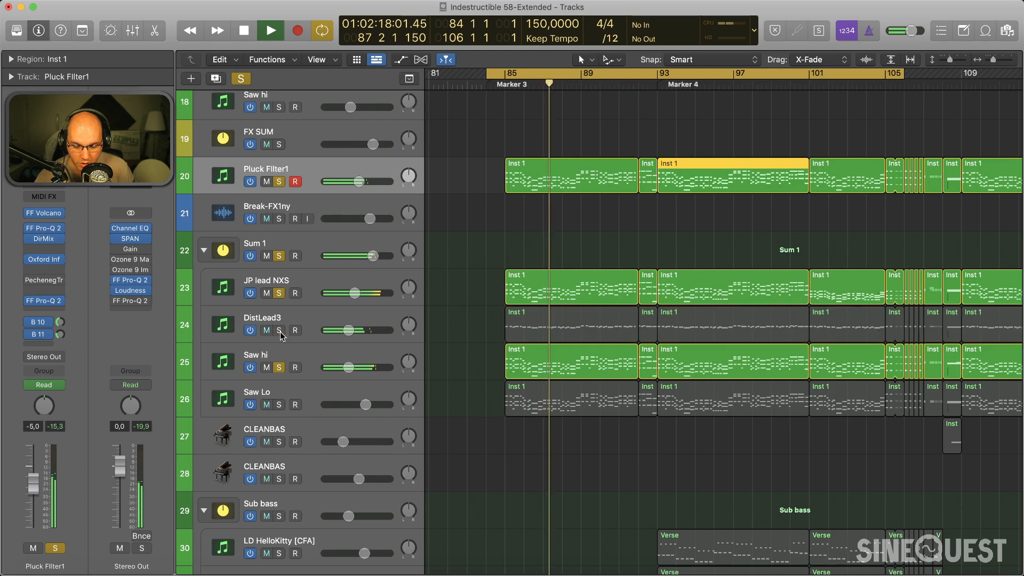
{"action": "left_click", "coordinate": [280, 294]}
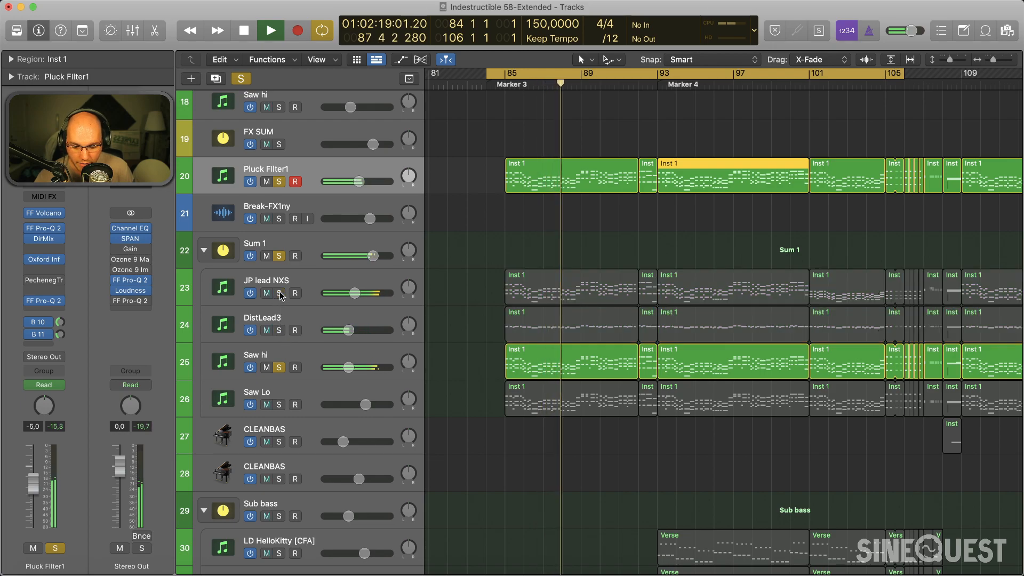
{"action": "left_click", "coordinate": [278, 405]}
{"action": "left_click", "coordinate": [279, 368]}
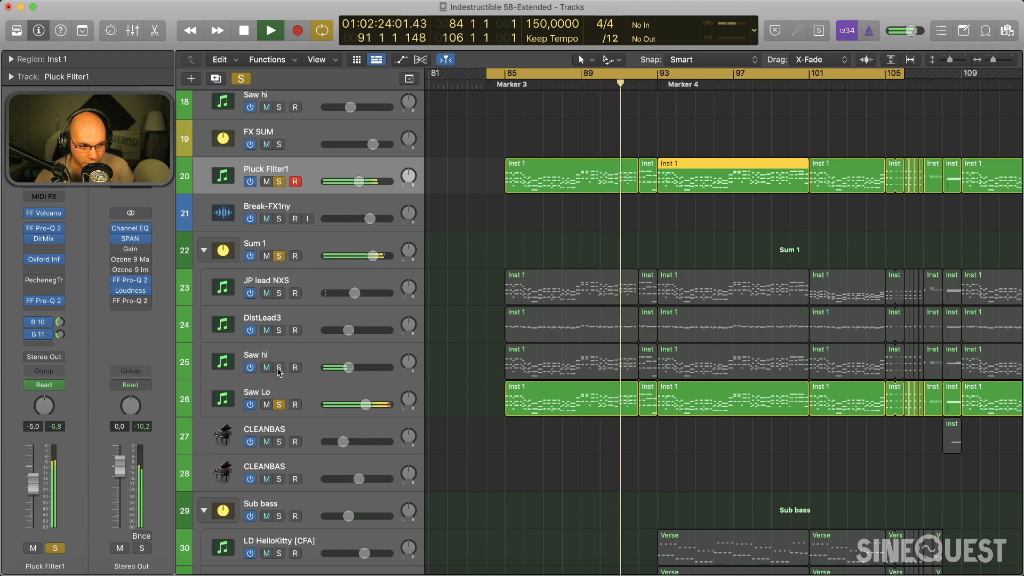
Step: Solo Saw hi, DistLead3 and JP lead NXS alongside Saw Lo during playback, and clear all solos to hear the full mix
{"action": "left_click", "coordinate": [278, 368]}
{"action": "left_click", "coordinate": [279, 330]}
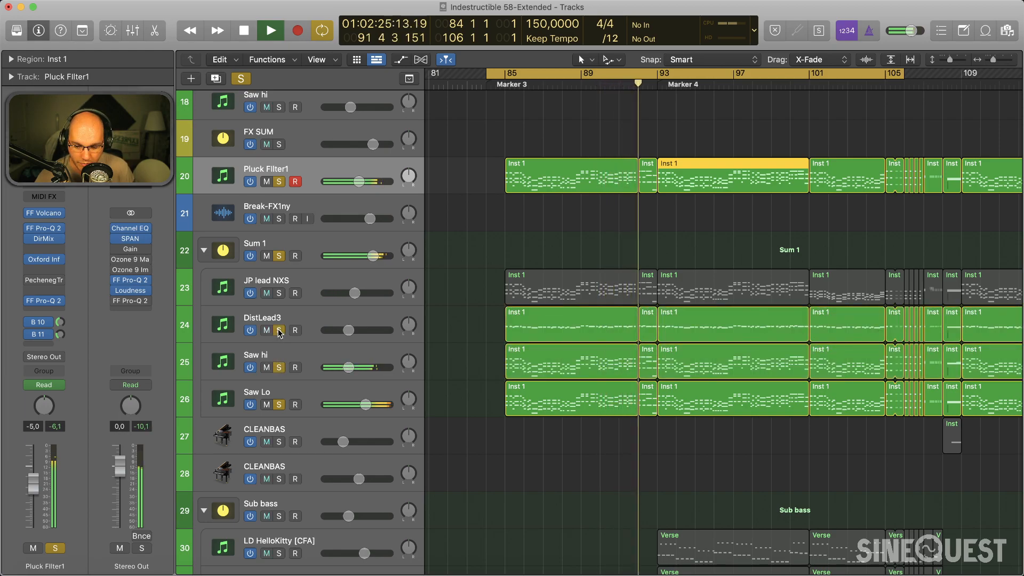
{"action": "left_click", "coordinate": [279, 293]}
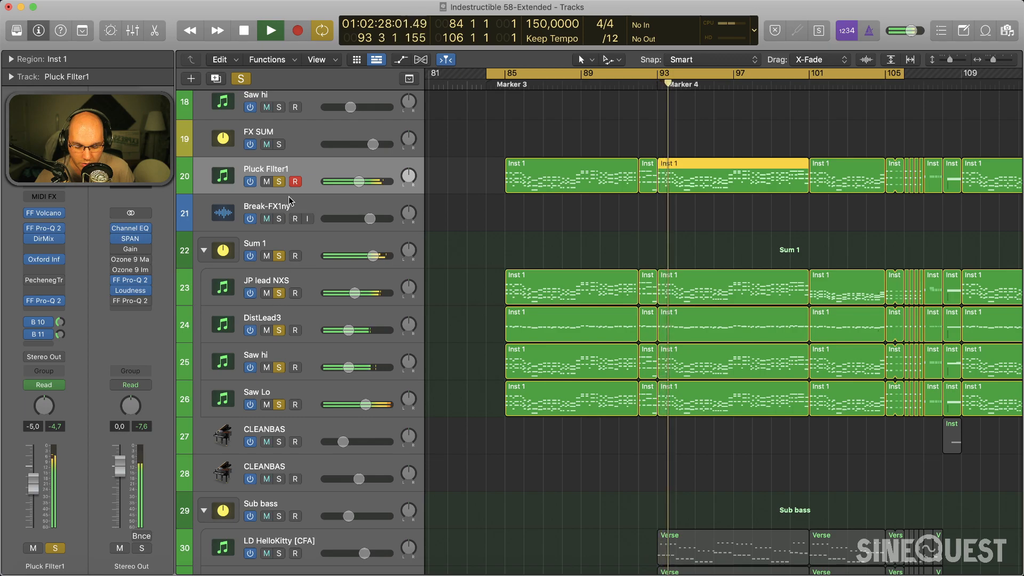
{"action": "left_click", "coordinate": [242, 79]}
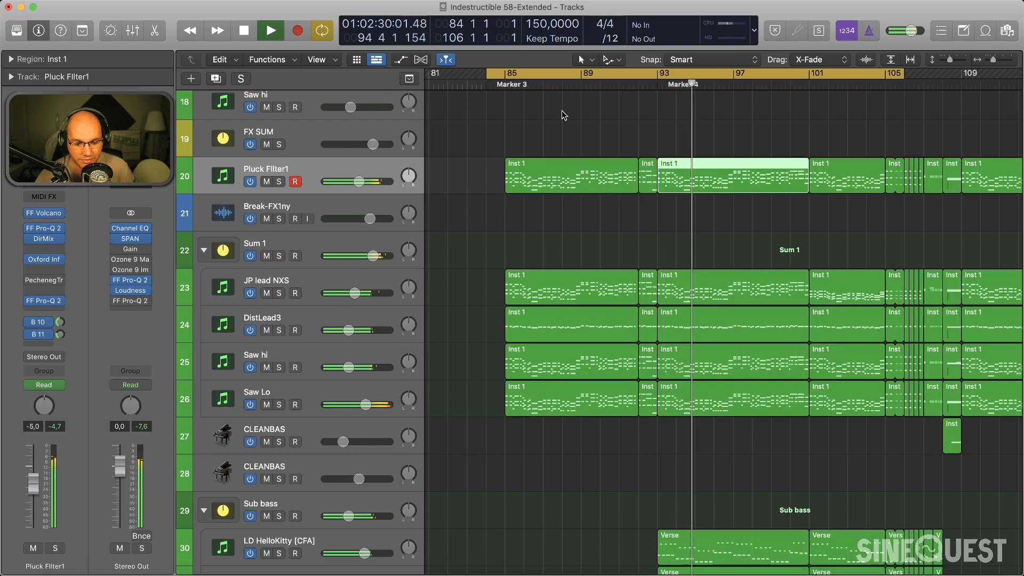
Step: Extend the end of the cycle range to bar 119, beat 4 while playback continues
{"action": "scroll", "coordinate": [564, 127], "scroll_direction": "right", "scroll_amount": 10}
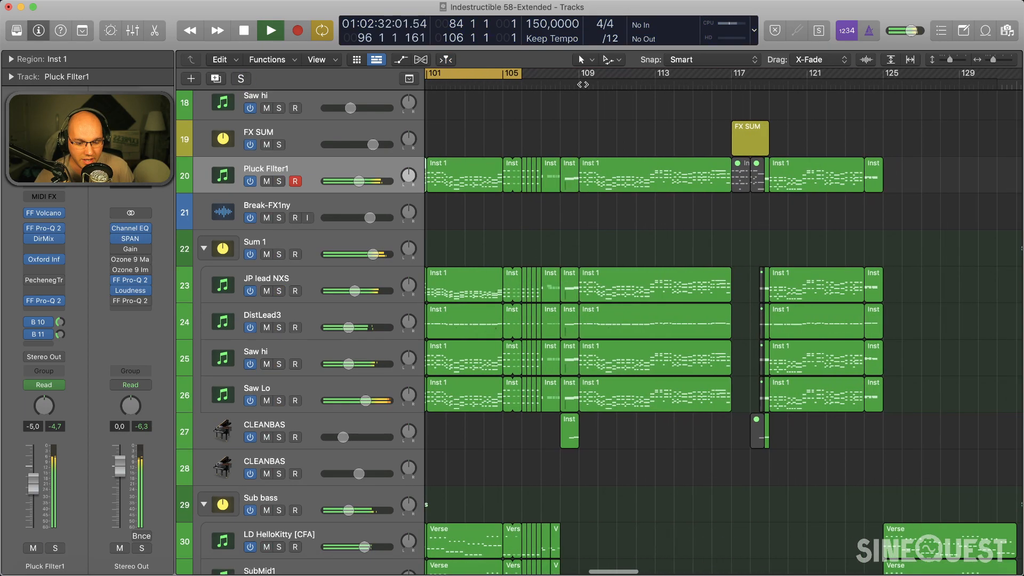
{"action": "left_click_drag", "start_coordinate": [520, 73], "coordinate": [782, 73]}
{"action": "scroll", "coordinate": [688, 109], "scroll_direction": "left", "scroll_amount": 4}
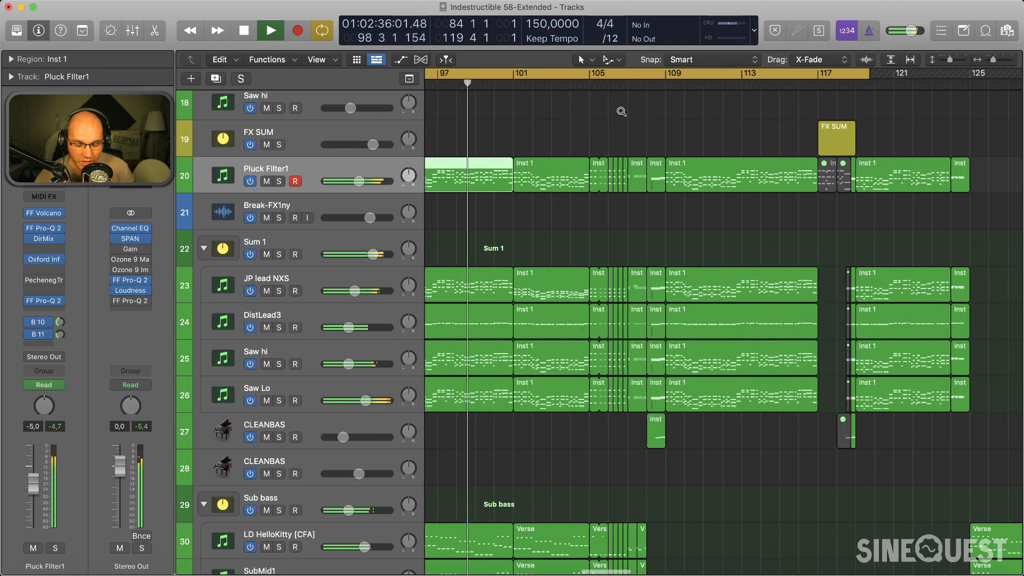
{"action": "scroll", "coordinate": [622, 113], "scroll_direction": "left", "scroll_amount": 4}
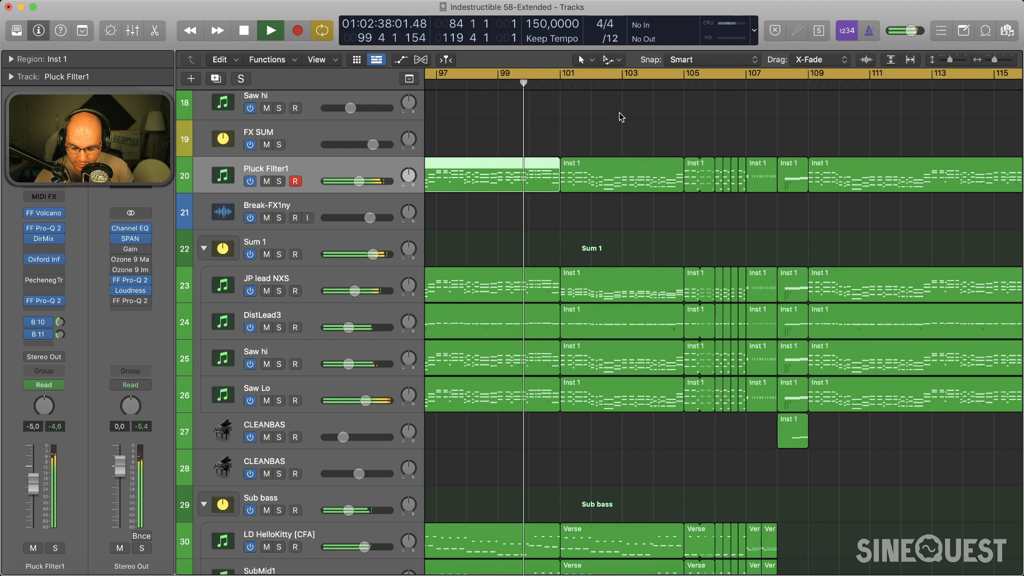
Step: Show track automation, follow Pluck Filter1's Filter 1 Freq curve through bars 101 to 119 during playback, and stop
{"action": "scroll", "coordinate": [623, 123], "scroll_direction": "up", "scroll_amount": 2}
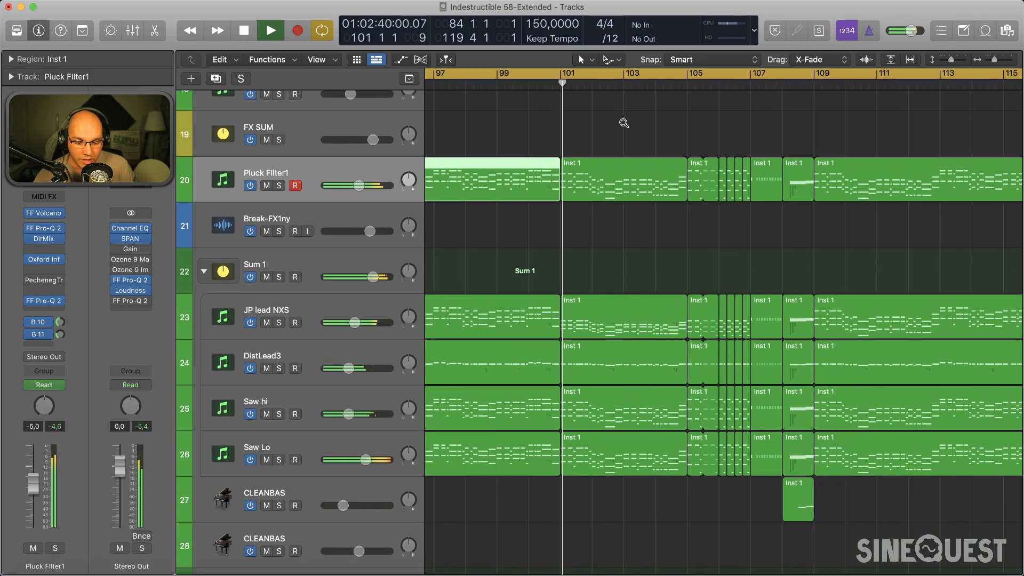
{"action": "key", "text": "a"}
{"action": "key", "text": "a"}
{"action": "key", "text": "a"}
{"action": "key", "text": "a"}
{"action": "key", "text": "a"}
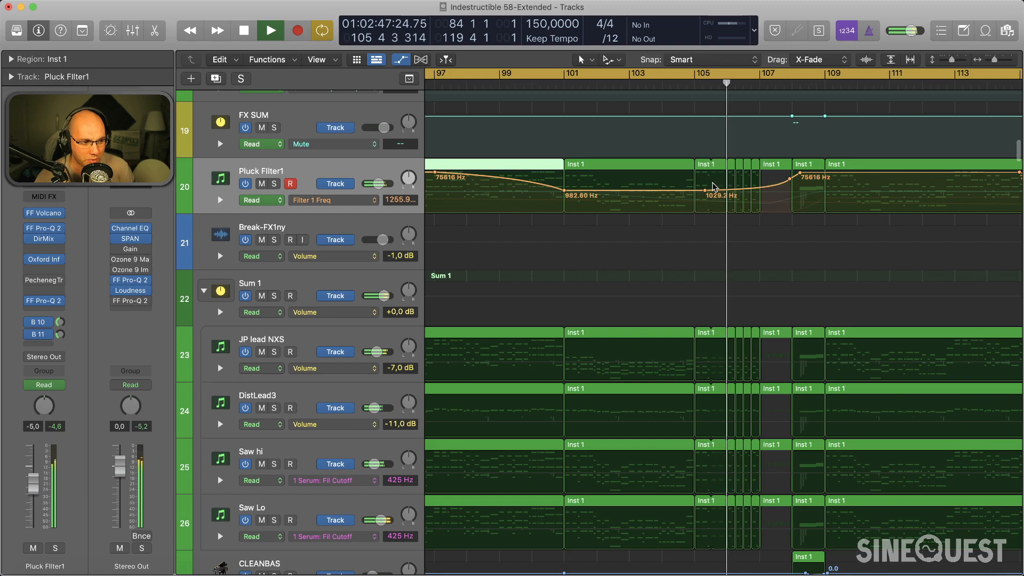
{"action": "scroll", "coordinate": [714, 188], "scroll_direction": "down", "scroll_amount": 2}
{"action": "scroll", "coordinate": [644, 191], "scroll_direction": "right", "scroll_amount": 2}
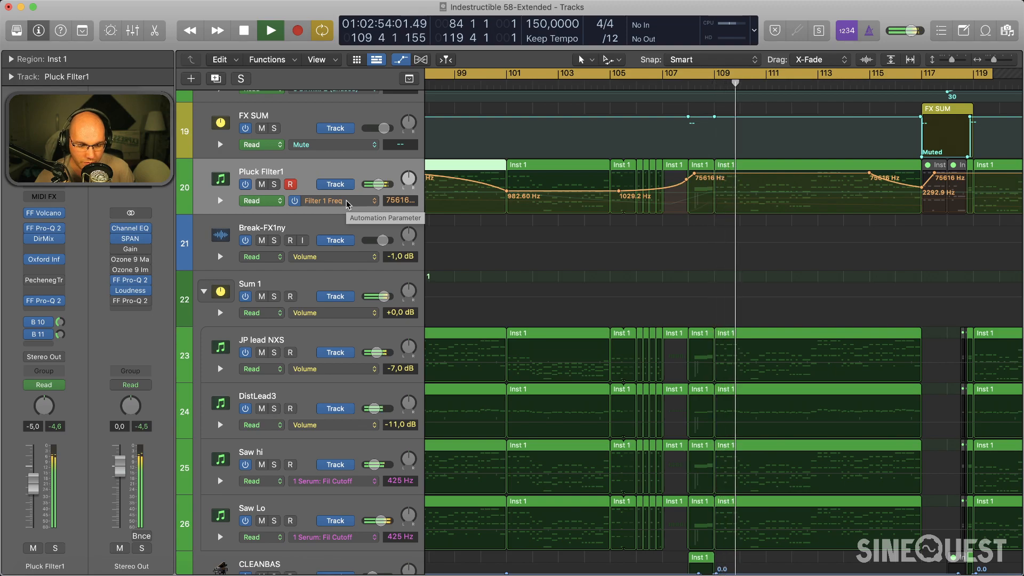
{"action": "key", "text": "space"}
Step: Select the Pluck Filter1 track and open its FF Volcano 2 insert
{"action": "left_click", "coordinate": [327, 175]}
{"action": "scroll", "coordinate": [327, 176], "scroll_direction": "left", "scroll_amount": 1}
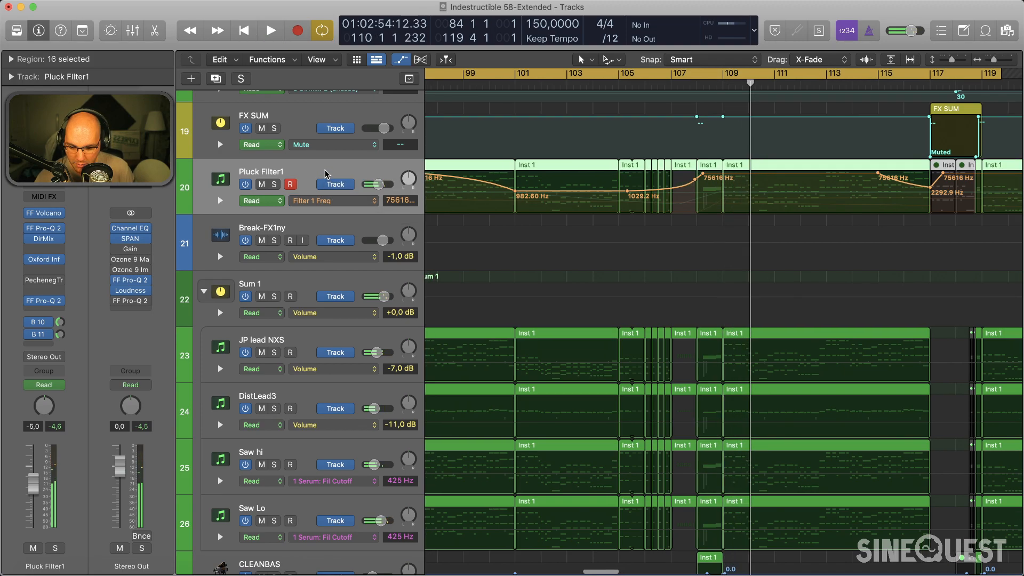
{"action": "left_click", "coordinate": [45, 214]}
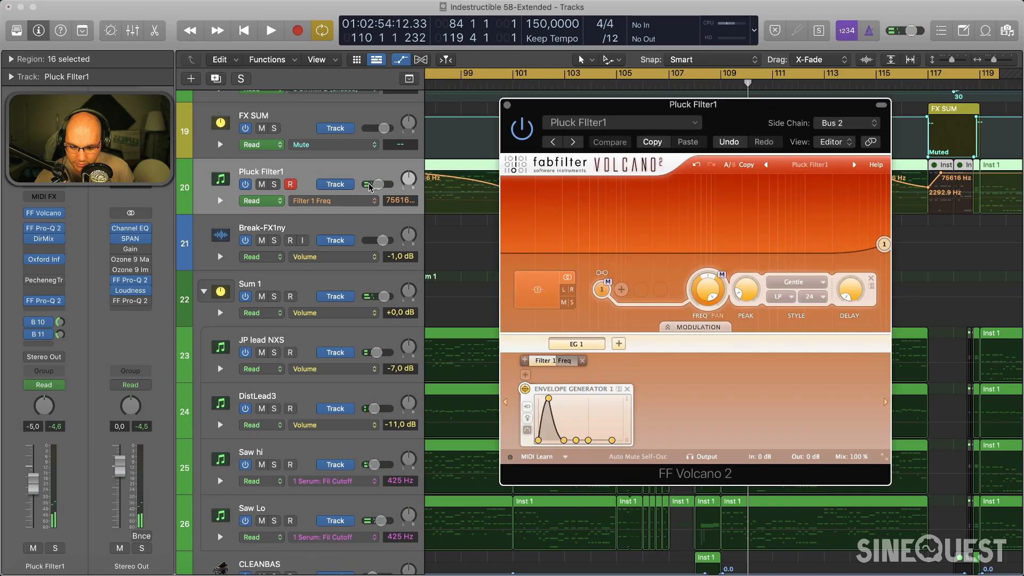
Step: Browse the automation parameters offered for Pluck Filter1, including the FF Pro-Q 2 bands, without choosing another one
{"action": "left_click", "coordinate": [341, 201]}
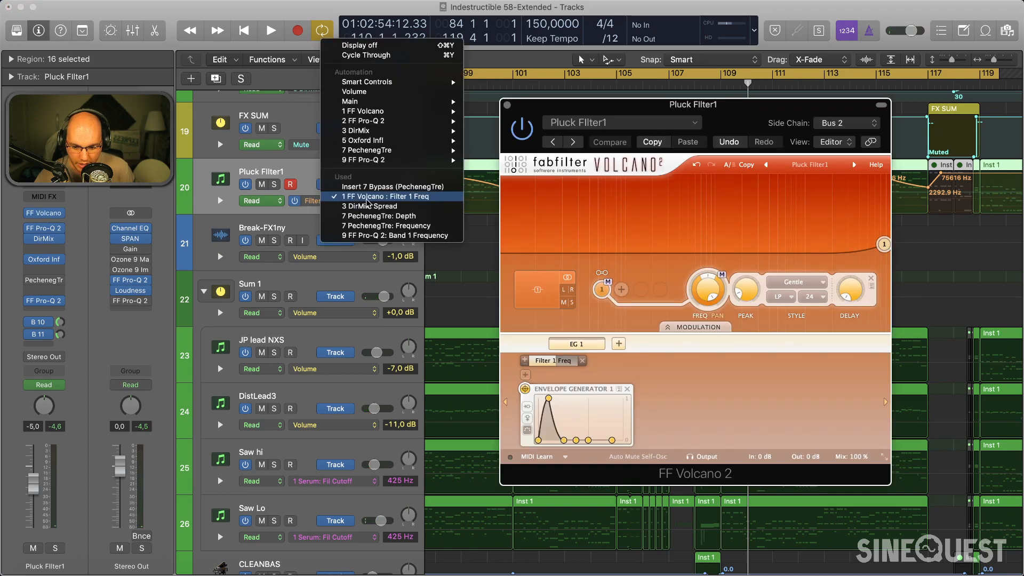
{"action": "mouse_move", "coordinate": [386, 160]}
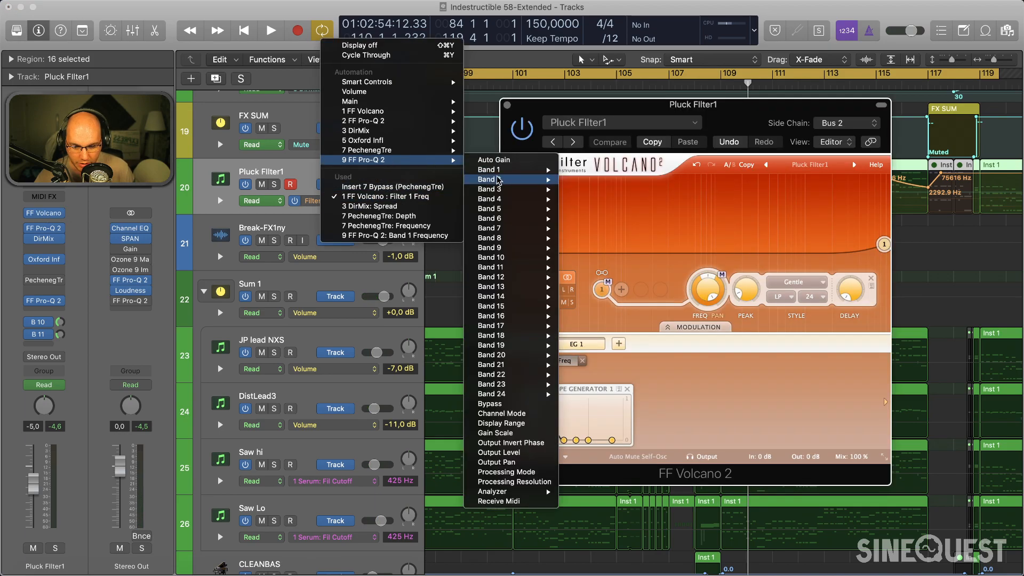
{"action": "mouse_move", "coordinate": [502, 253]}
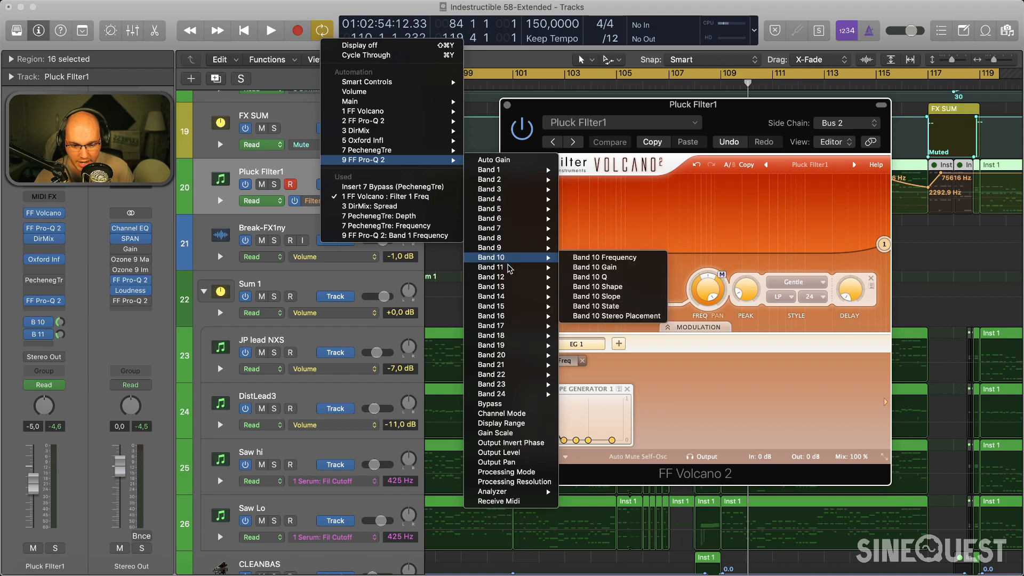
{"action": "mouse_move", "coordinate": [526, 397]}
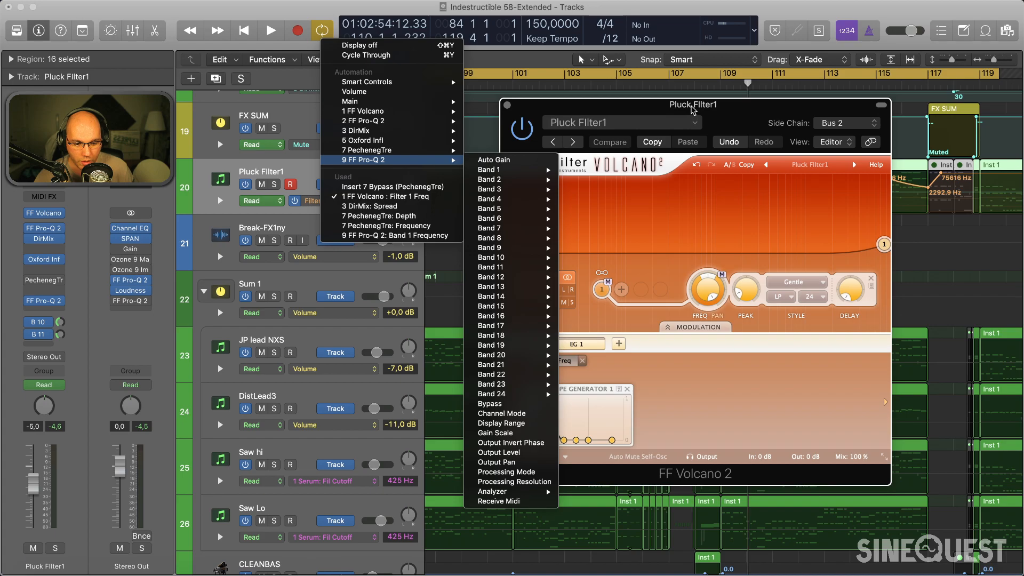
{"action": "left_click", "coordinate": [693, 110]}
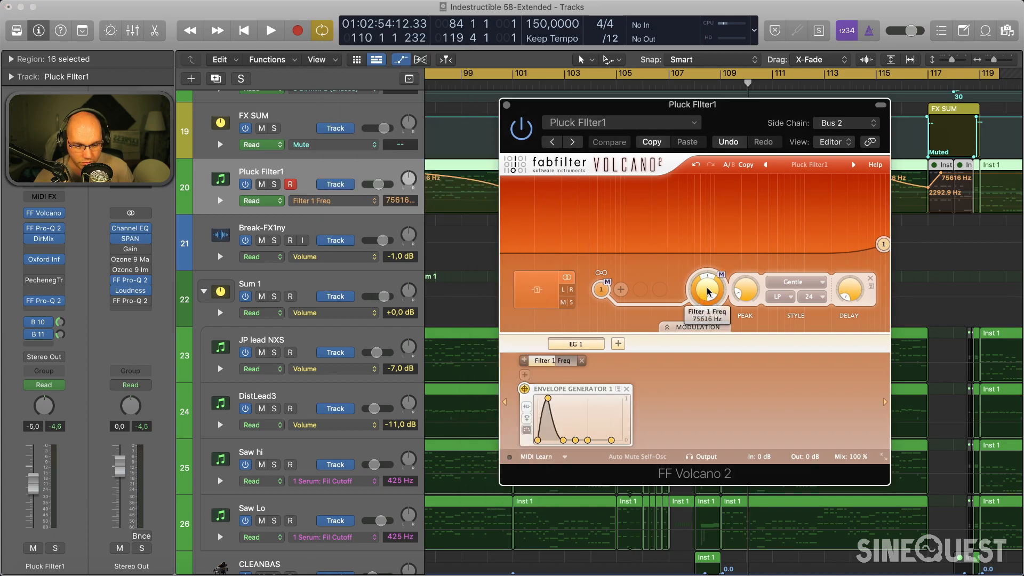
Step: Set Volcano 2's Filter 1 Freq to 72050 Hz, and try Touch automation mode on Pluck Filter1 before returning it to Read
{"action": "left_click_drag", "start_coordinate": [708, 289], "coordinate": [708, 289]}
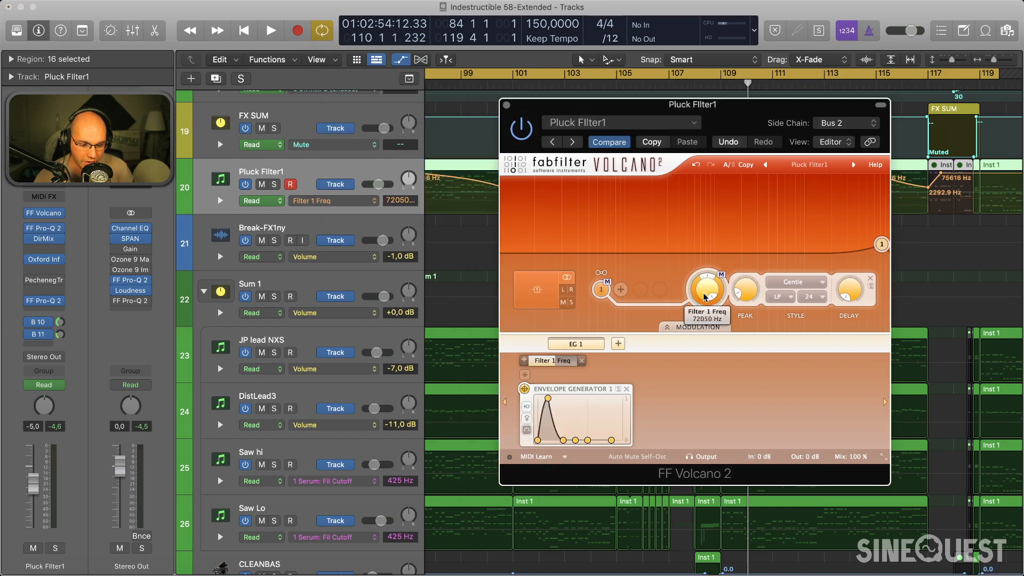
{"action": "left_click", "coordinate": [268, 204]}
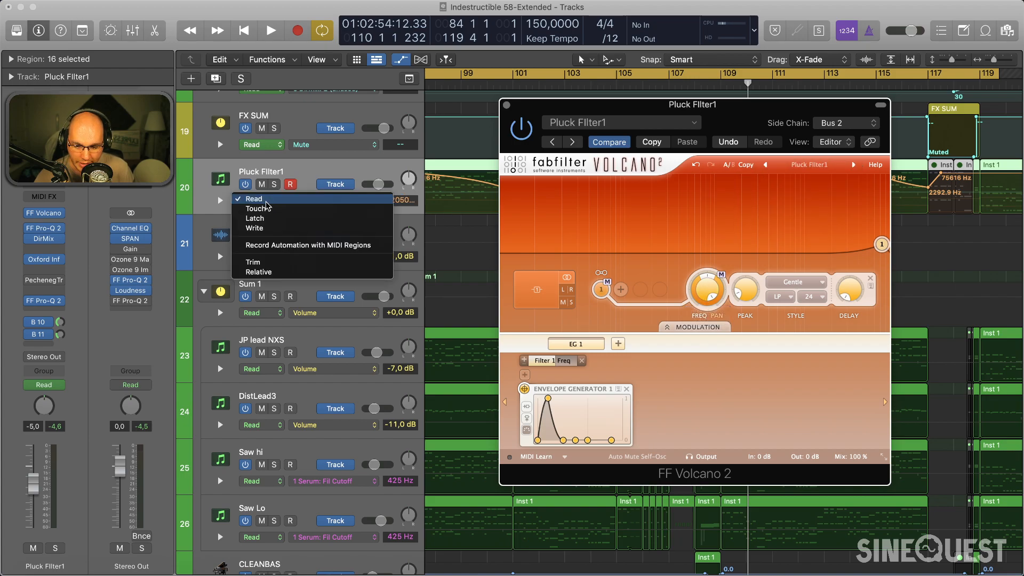
{"action": "left_click", "coordinate": [262, 173]}
{"action": "left_click", "coordinate": [273, 205]}
{"action": "left_click", "coordinate": [270, 212]}
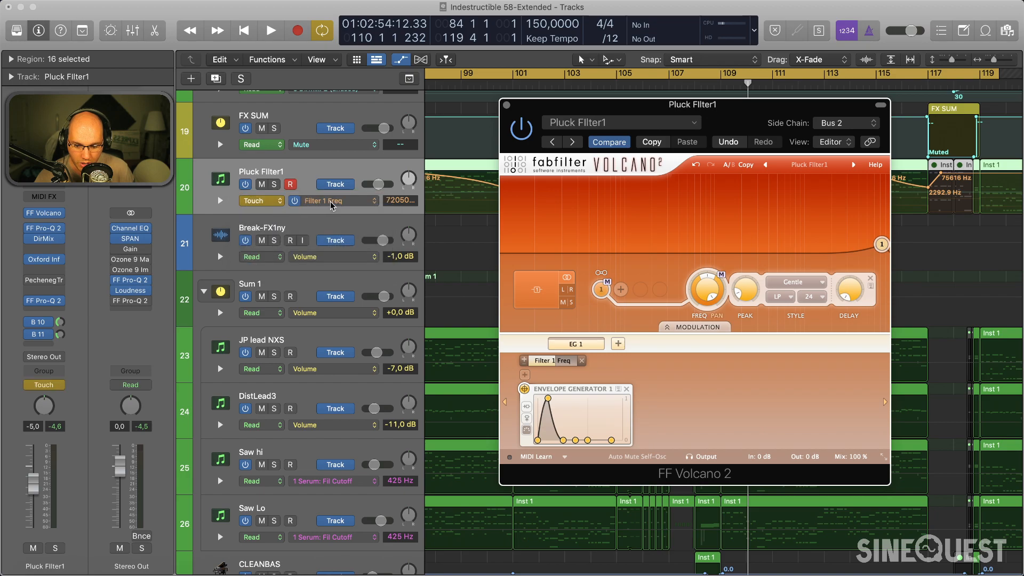
{"action": "left_click", "coordinate": [264, 201]}
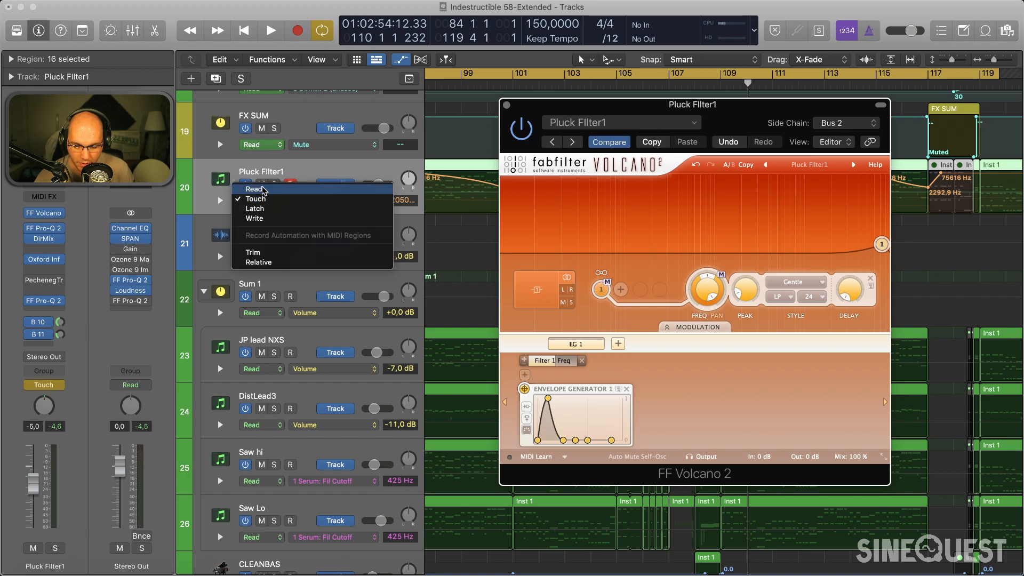
{"action": "left_click", "coordinate": [264, 191]}
Step: Display the Insert 7 Bypass (PechenegTre) automation on Pluck Filter1 and set the track's automation mode to Touch
{"action": "left_click", "coordinate": [332, 202]}
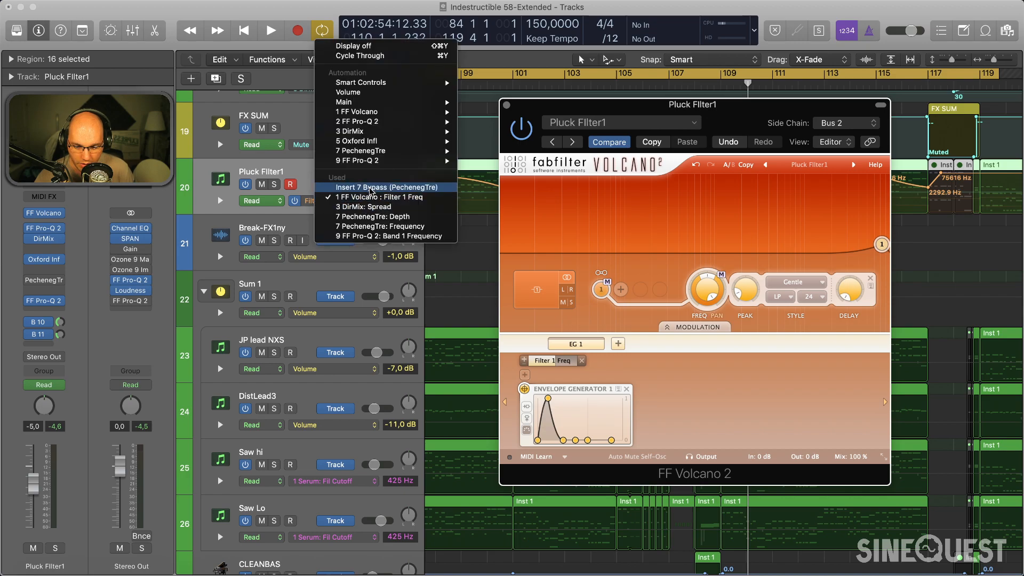
{"action": "left_click", "coordinate": [371, 189]}
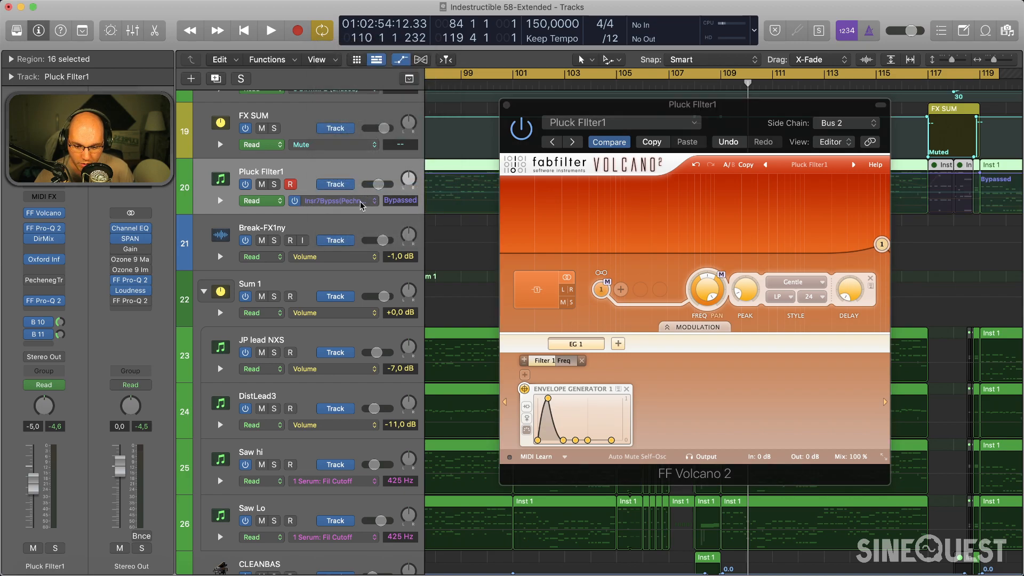
{"action": "mouse_move", "coordinate": [716, 285]}
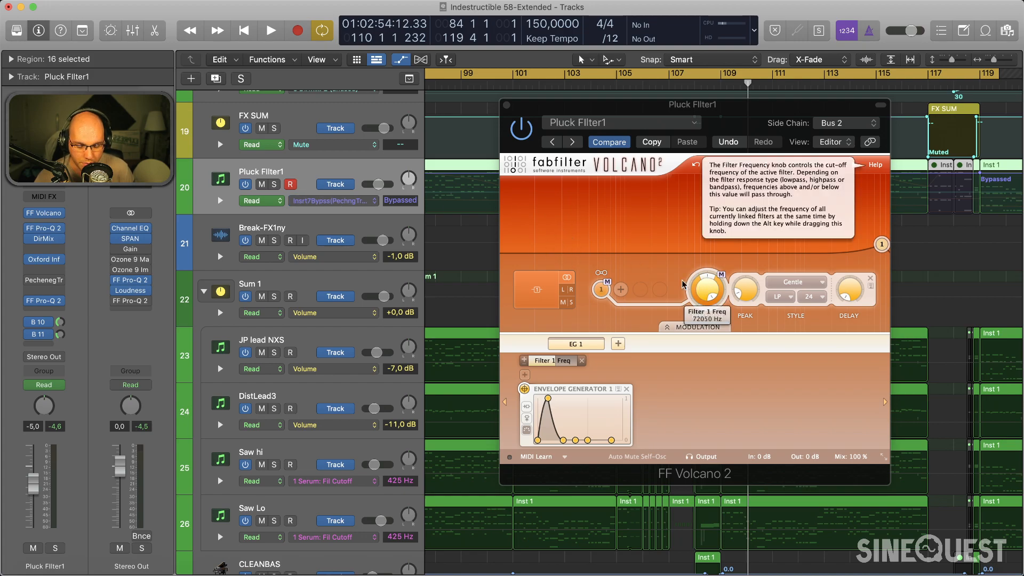
{"action": "left_click", "coordinate": [265, 202]}
{"action": "left_click", "coordinate": [264, 213]}
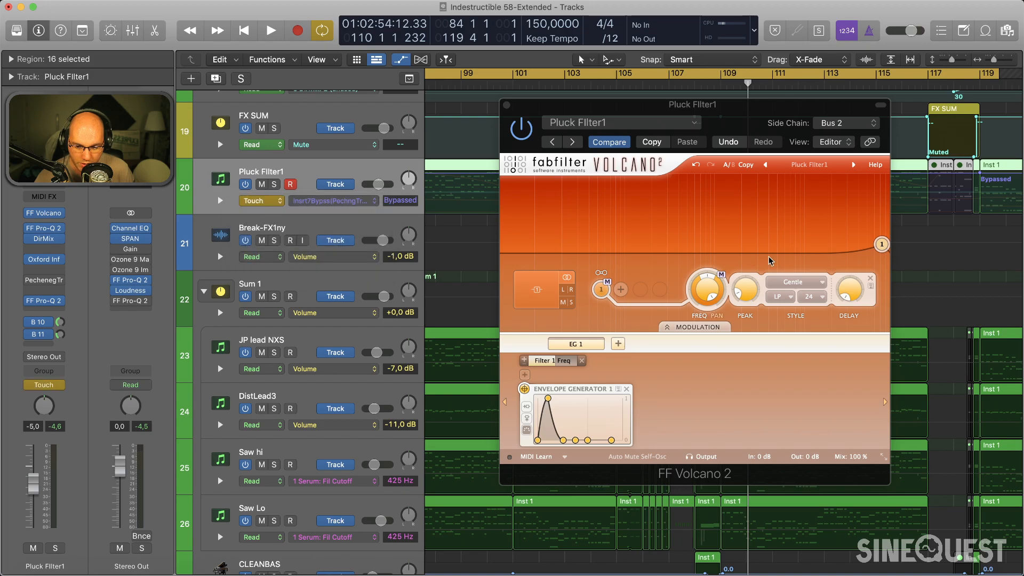
Step: Lower Volcano 2's Filter 1 Freq to 65537 Hz to bring up its automation lane, and return Pluck Filter1 to Read mode
{"action": "mouse_move", "coordinate": [709, 294]}
{"action": "left_click_drag", "start_coordinate": [708, 291], "coordinate": [707, 300]}
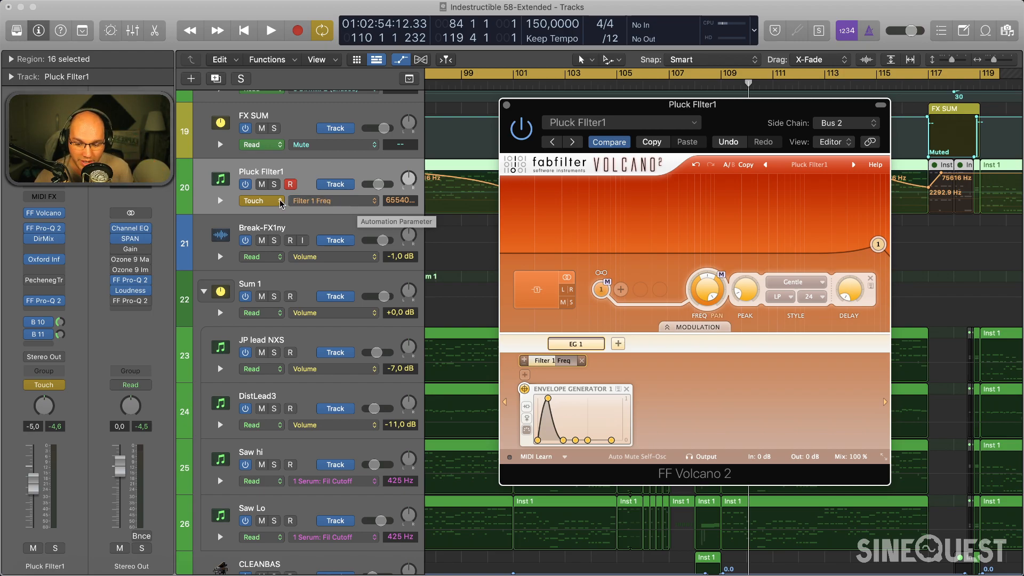
{"action": "left_click", "coordinate": [261, 201]}
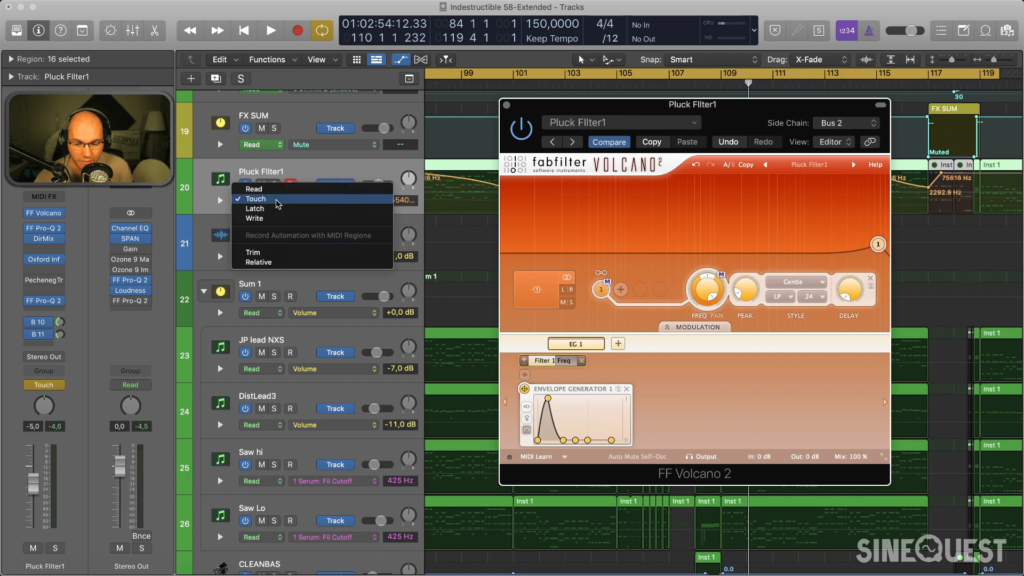
{"action": "left_click", "coordinate": [256, 191]}
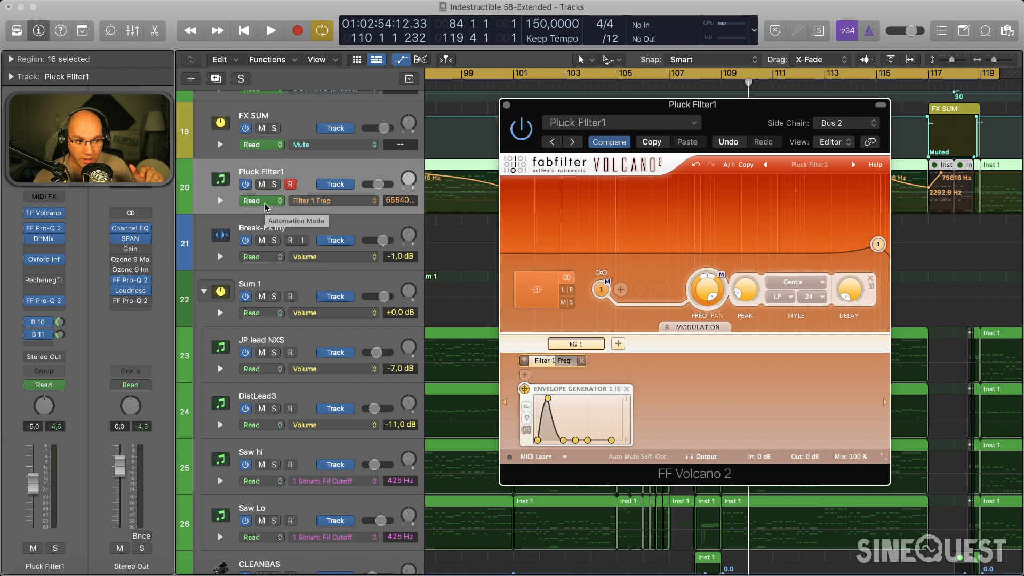
Step: Move the Volcano 2 window down to inspect Pluck Filter1's frequency automation curve, and place it back over the arrangement
{"action": "mouse_move", "coordinate": [710, 293]}
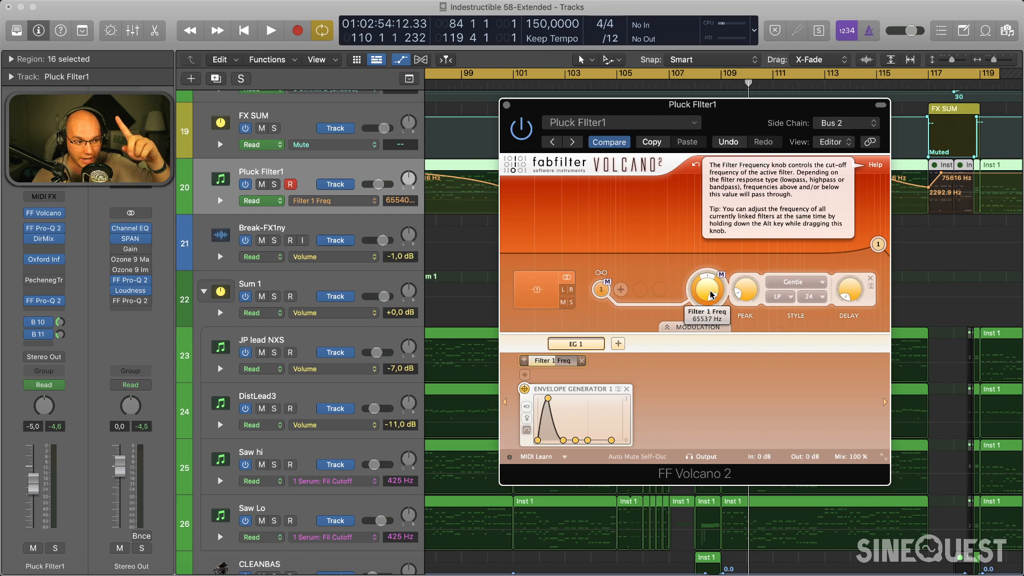
{"action": "left_click_drag", "start_coordinate": [755, 113], "coordinate": [705, 240]}
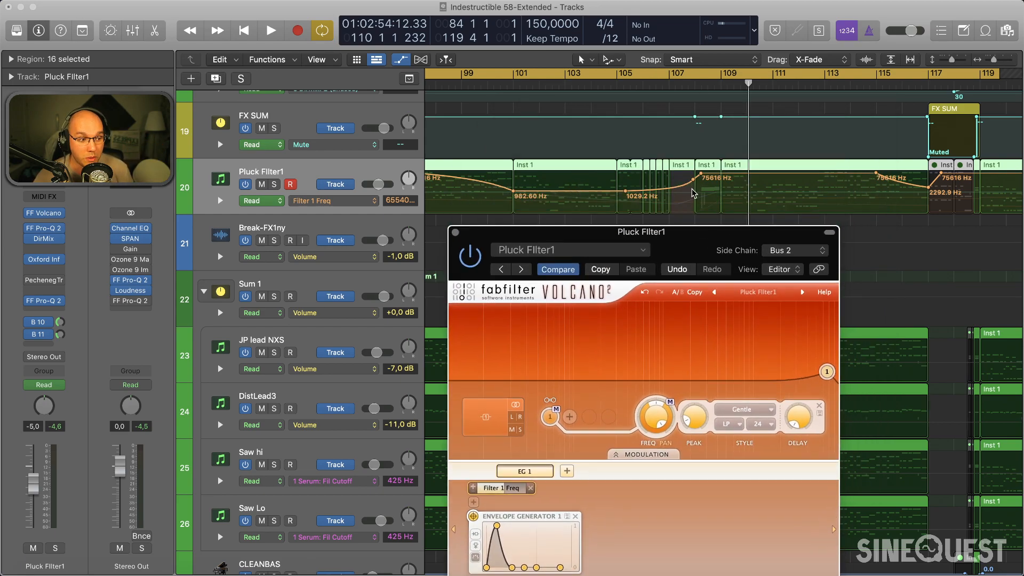
{"action": "left_click_drag", "start_coordinate": [665, 239], "coordinate": [672, 222]}
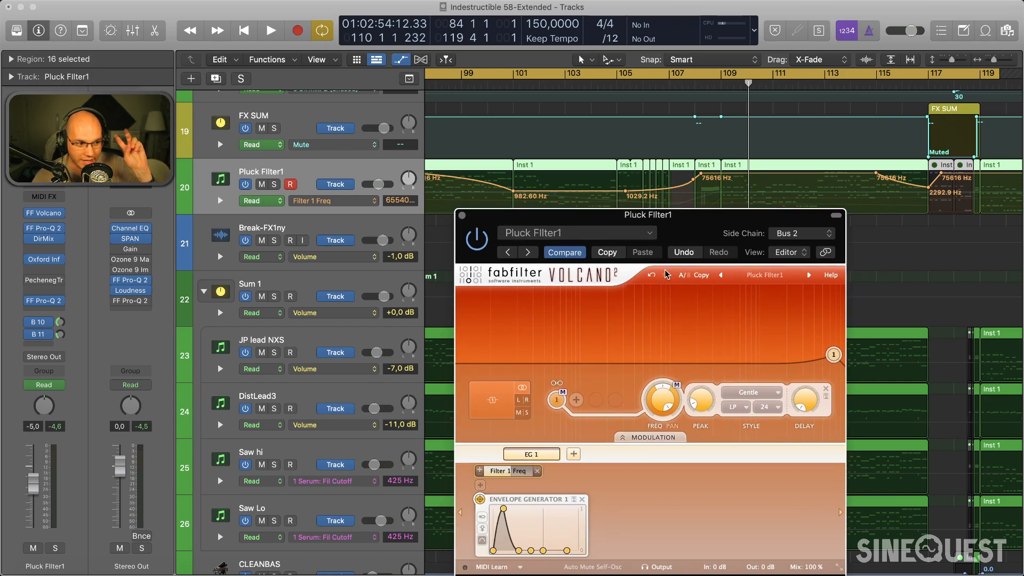
{"action": "mouse_move", "coordinate": [661, 403]}
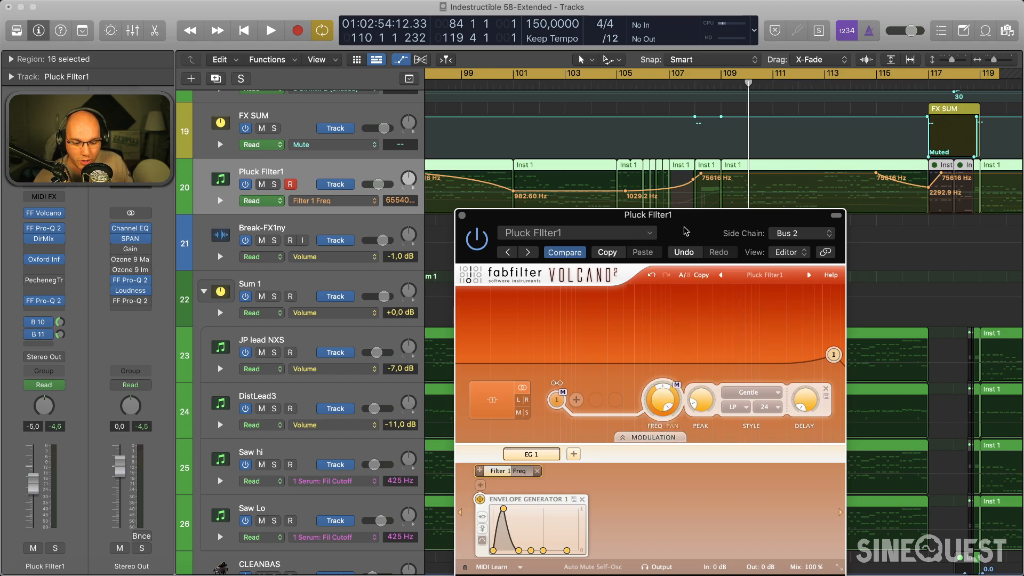
{"action": "left_click_drag", "start_coordinate": [687, 231], "coordinate": [704, 243]}
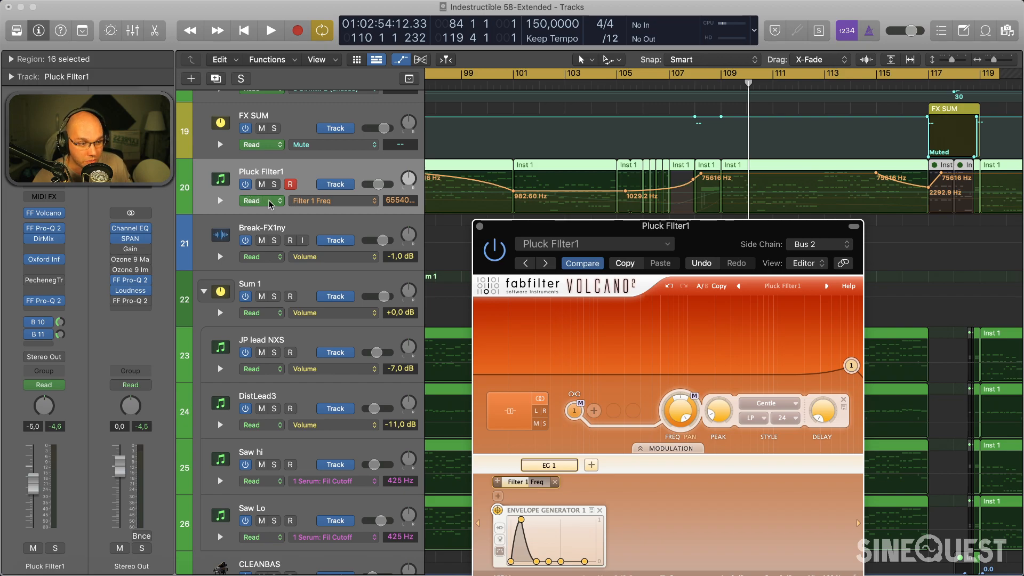
{"action": "left_click_drag", "start_coordinate": [546, 232], "coordinate": [521, 155]}
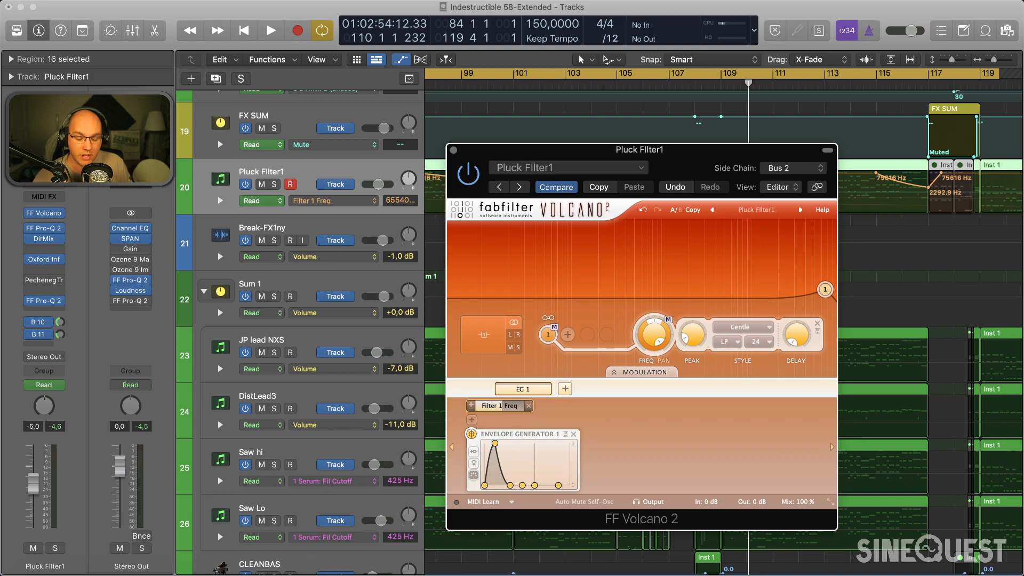